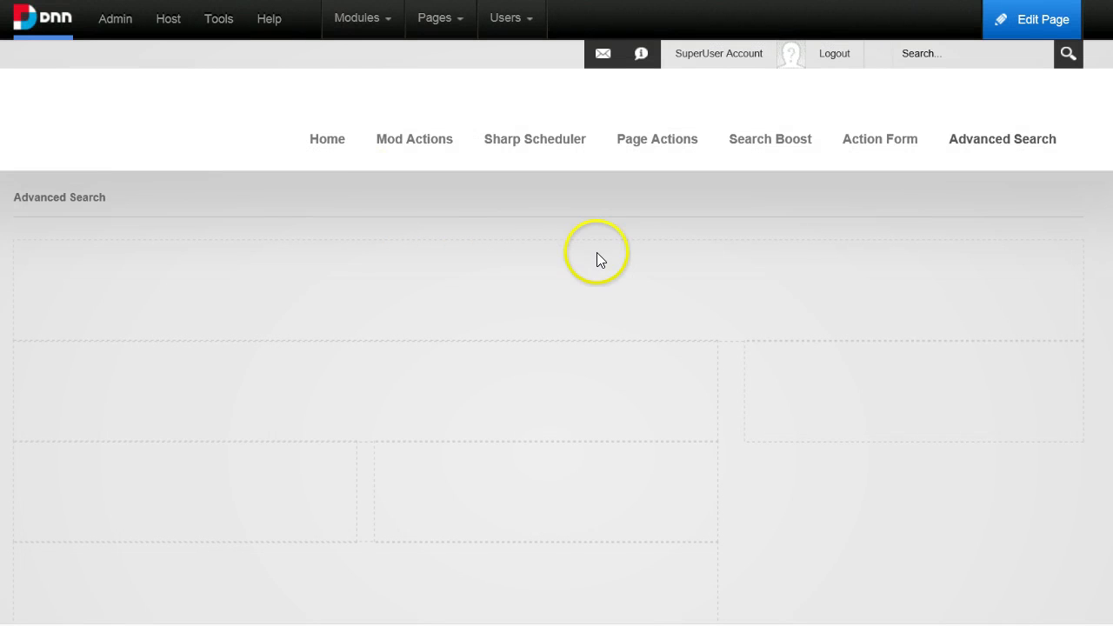
# - Check the Search Boost page, return to Advanced Search, and add an avt.ActionForm module to its ContentPane
pyautogui.click(750, 144)
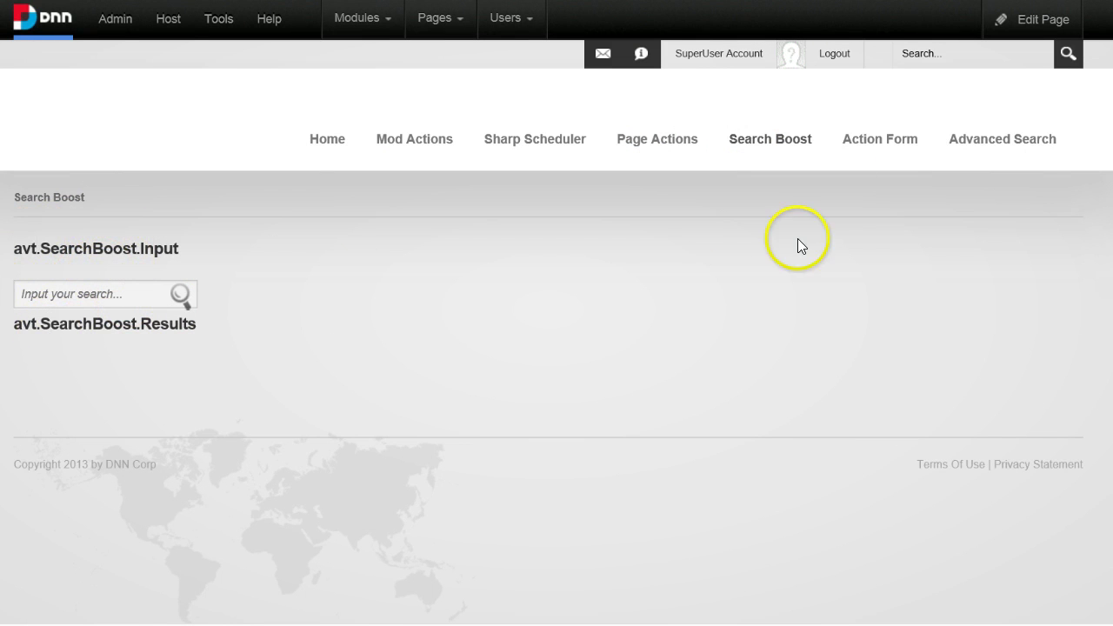
pyautogui.click(997, 155)
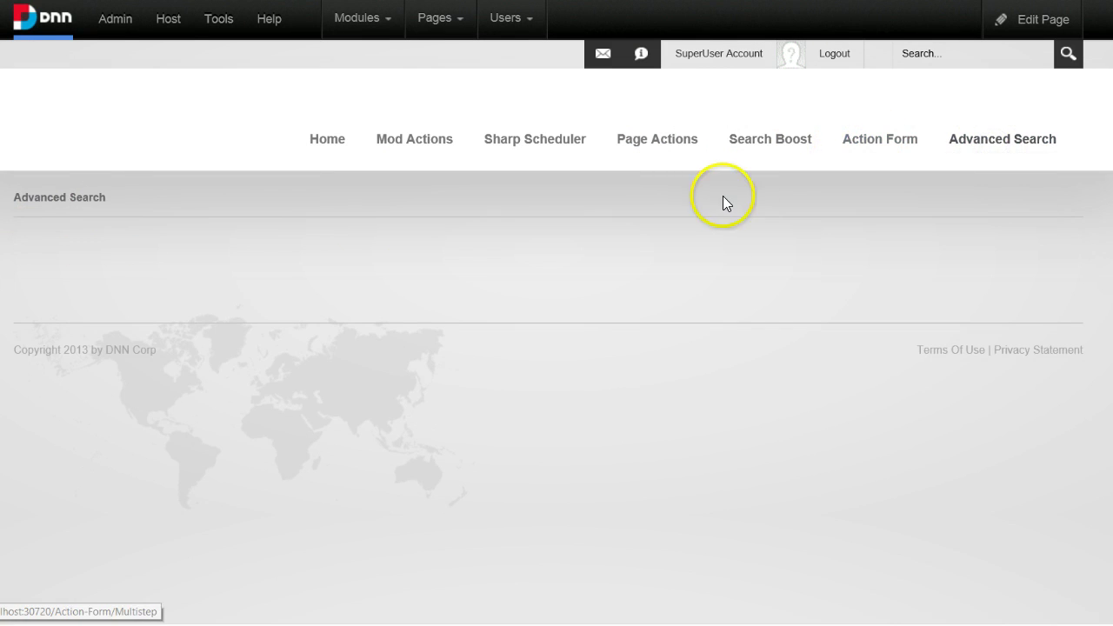
pyautogui.moveTo(391, 24)
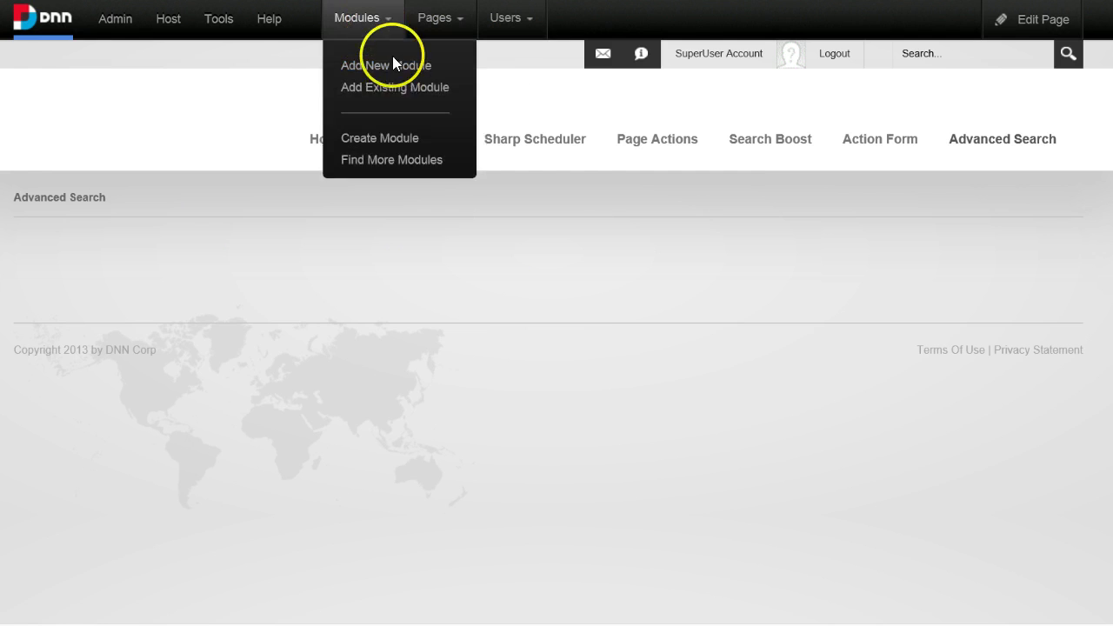
pyautogui.click(405, 75)
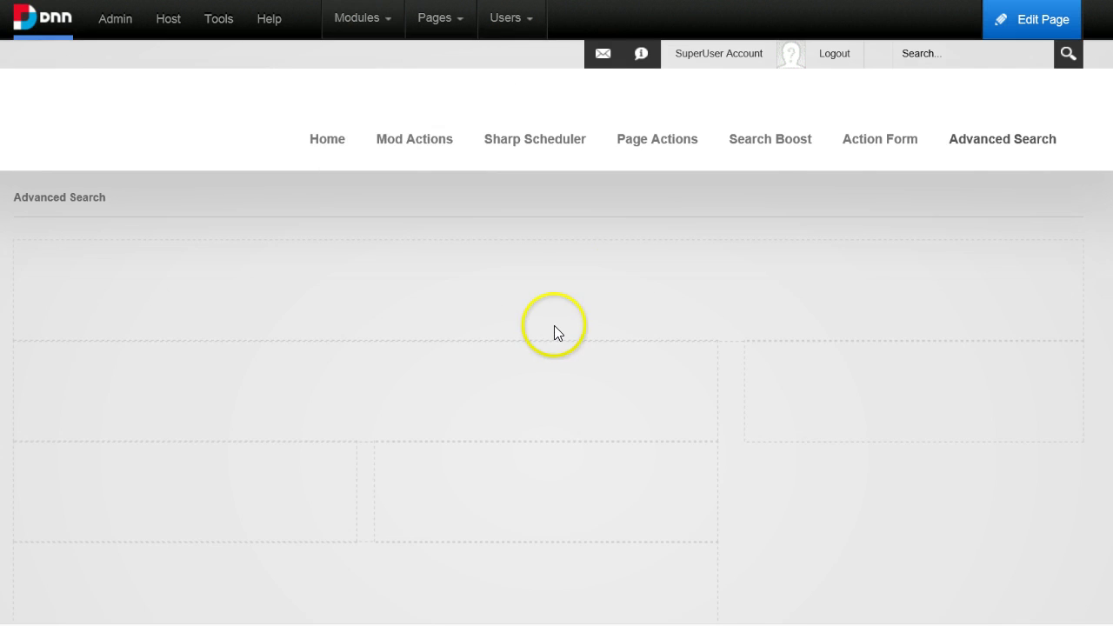
pyautogui.moveTo(663, 110)
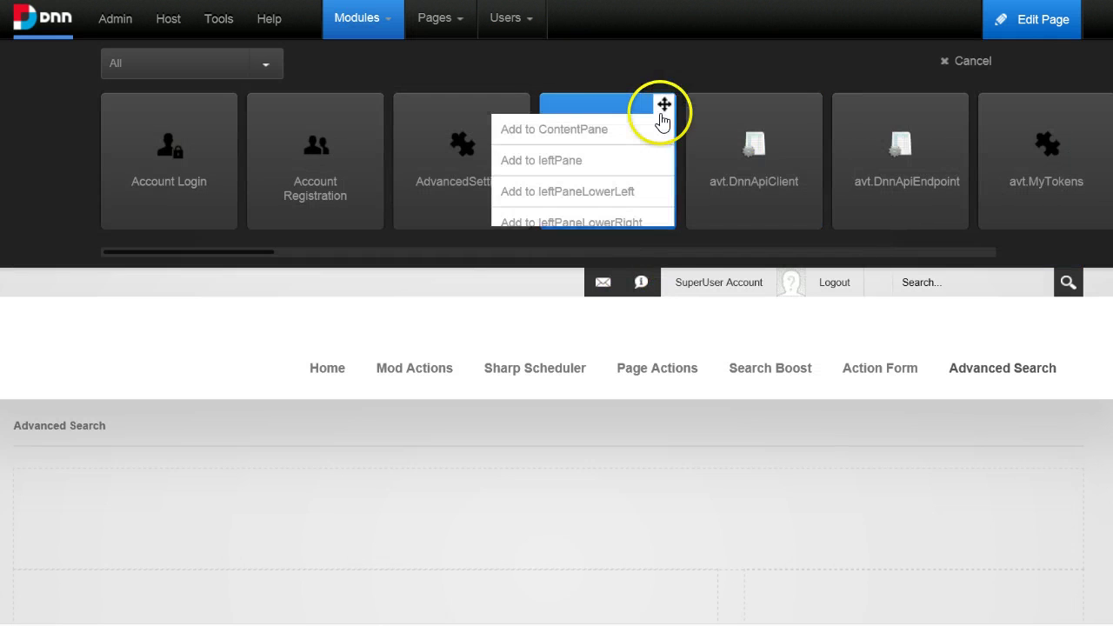
pyautogui.click(640, 131)
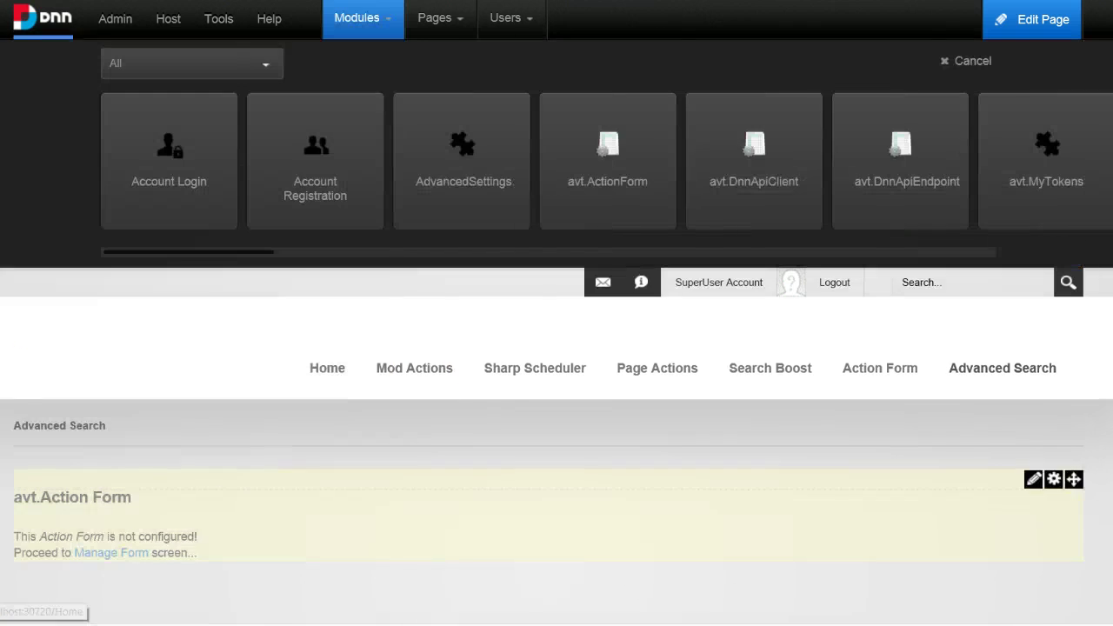
# - Open the new Action Form's management screen and start an empty form without predefined fields
pyautogui.click(97, 555)
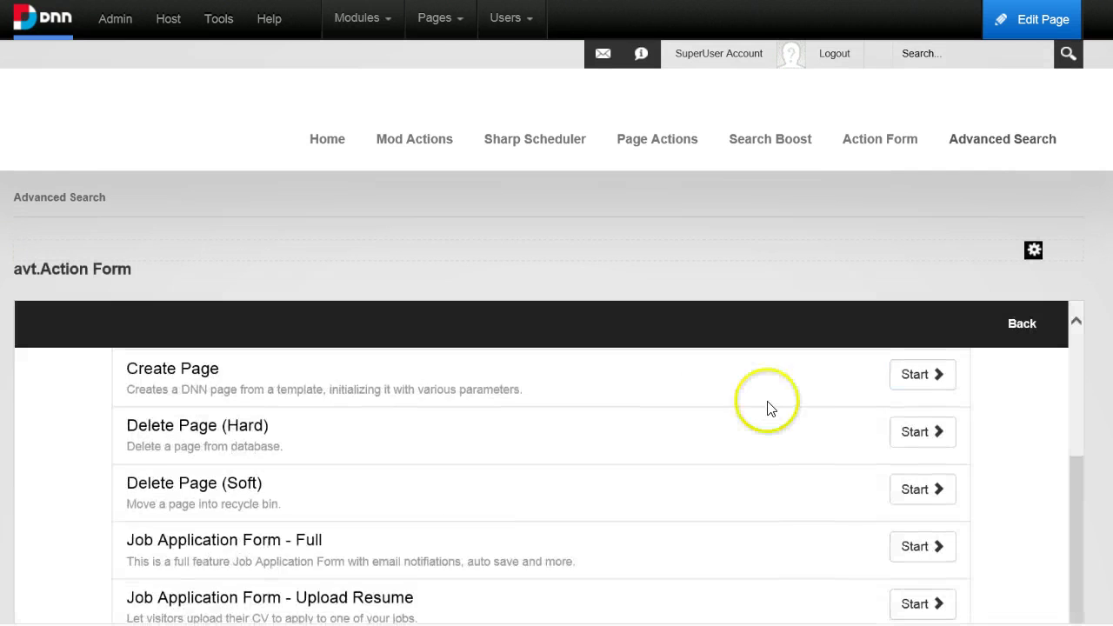
pyautogui.click(920, 451)
pyautogui.scroll(-3, 478, 385)
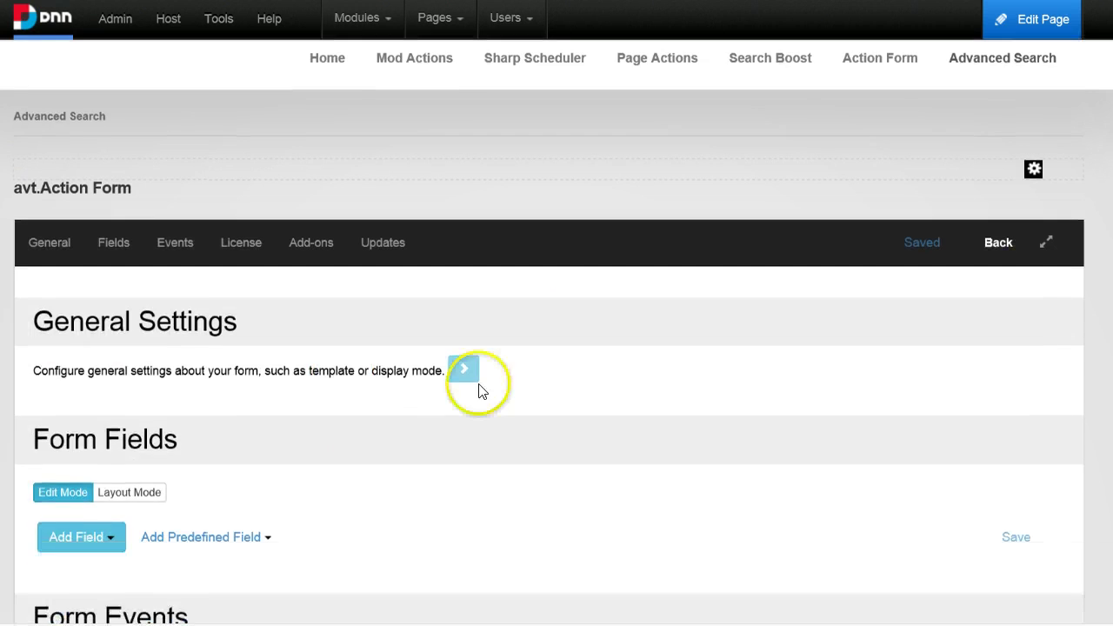
# - Add a Text Box field titled "Input your search" to the form and collapse its settings
pyautogui.click(70, 428)
pyautogui.scroll(-3, 79, 449)
pyautogui.moveTo(105, 416)
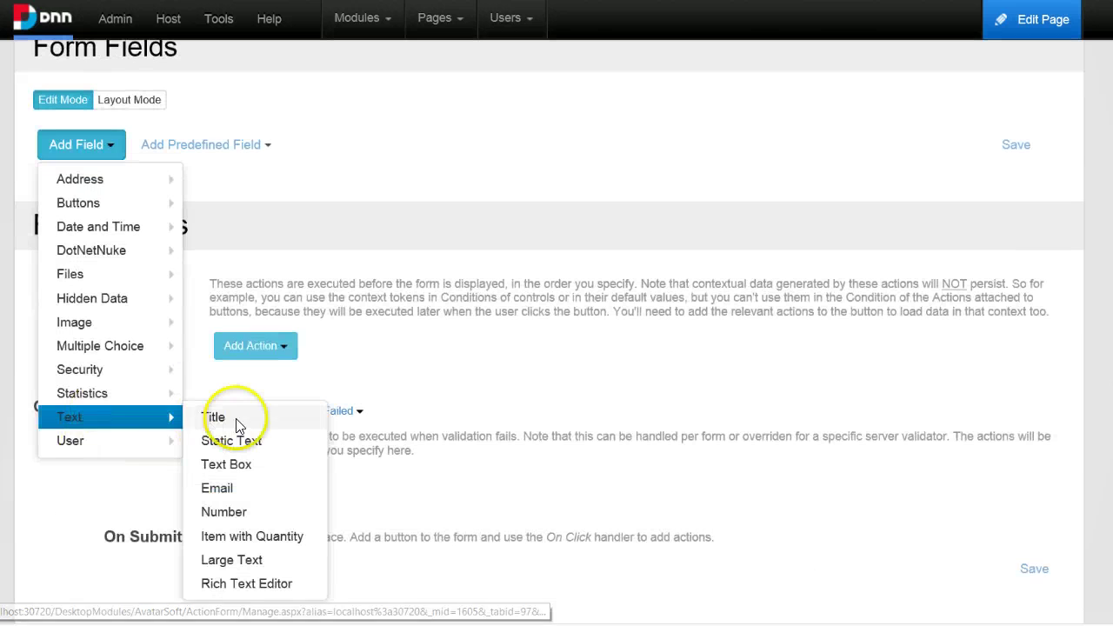
pyautogui.click(239, 468)
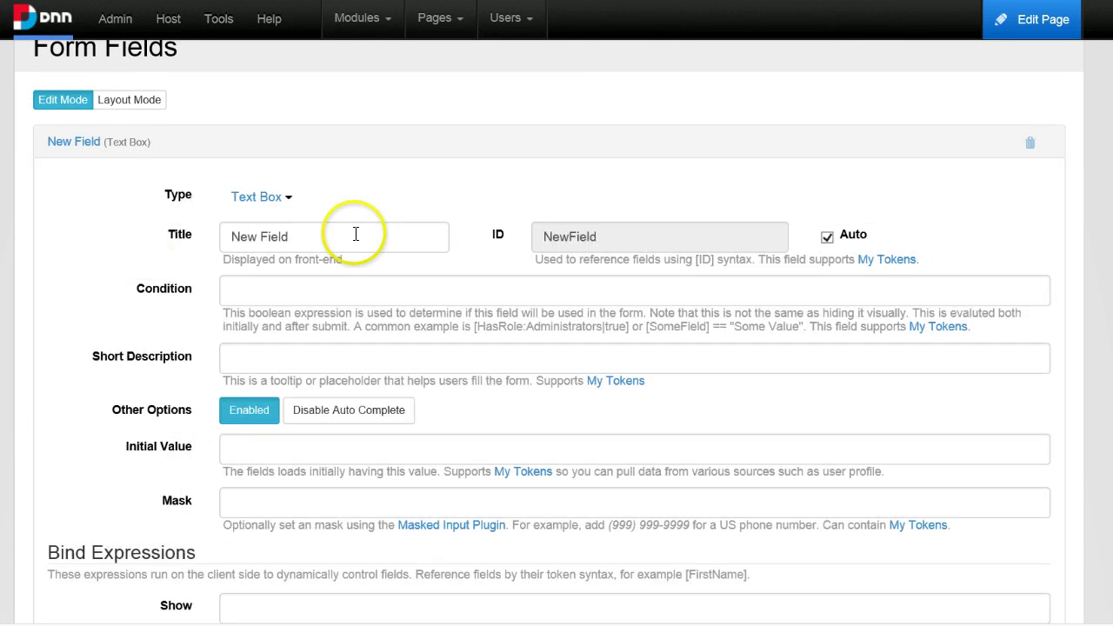
pyautogui.click(108, 223)
pyautogui.write('INp')
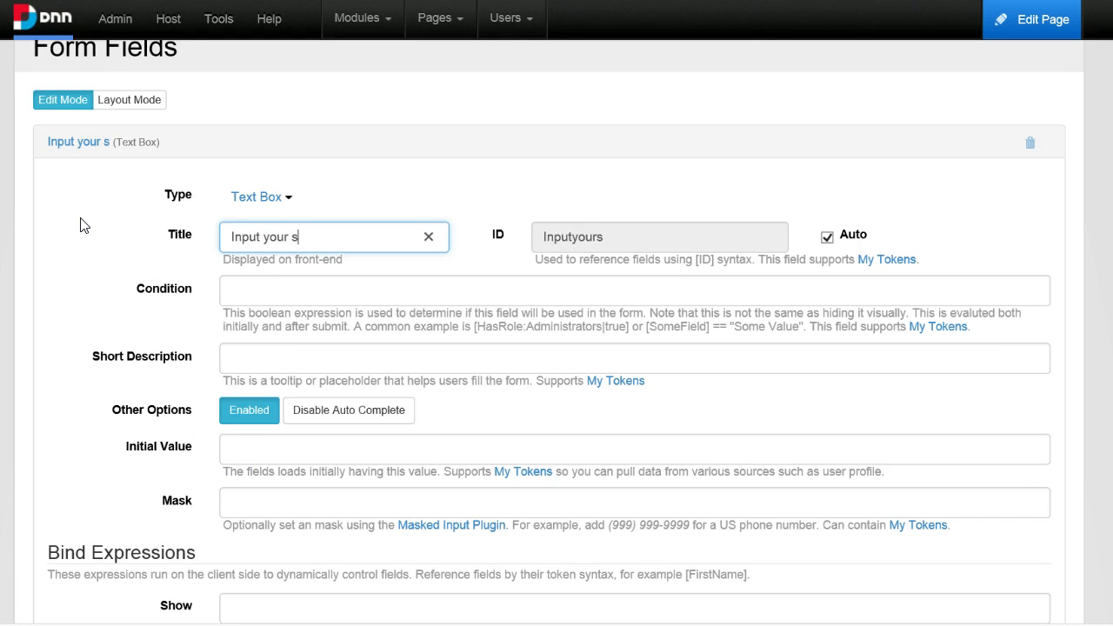
pyautogui.scroll(-4, 534, 218)
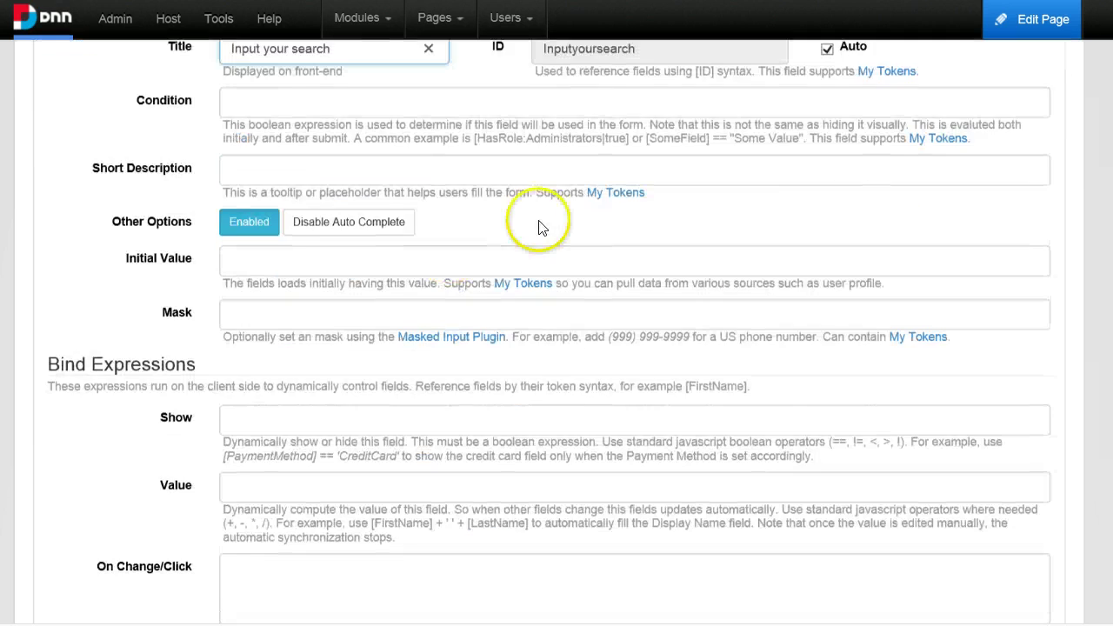
pyautogui.scroll(4, 435, 191)
pyautogui.scroll(-3, 122, 243)
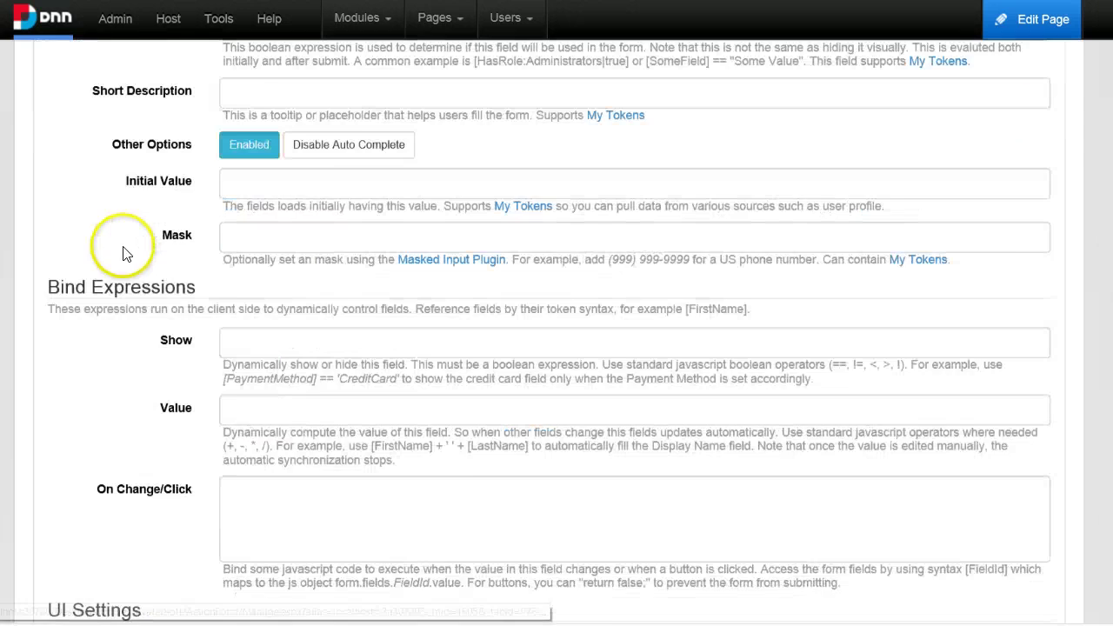
pyautogui.scroll(4, 126, 148)
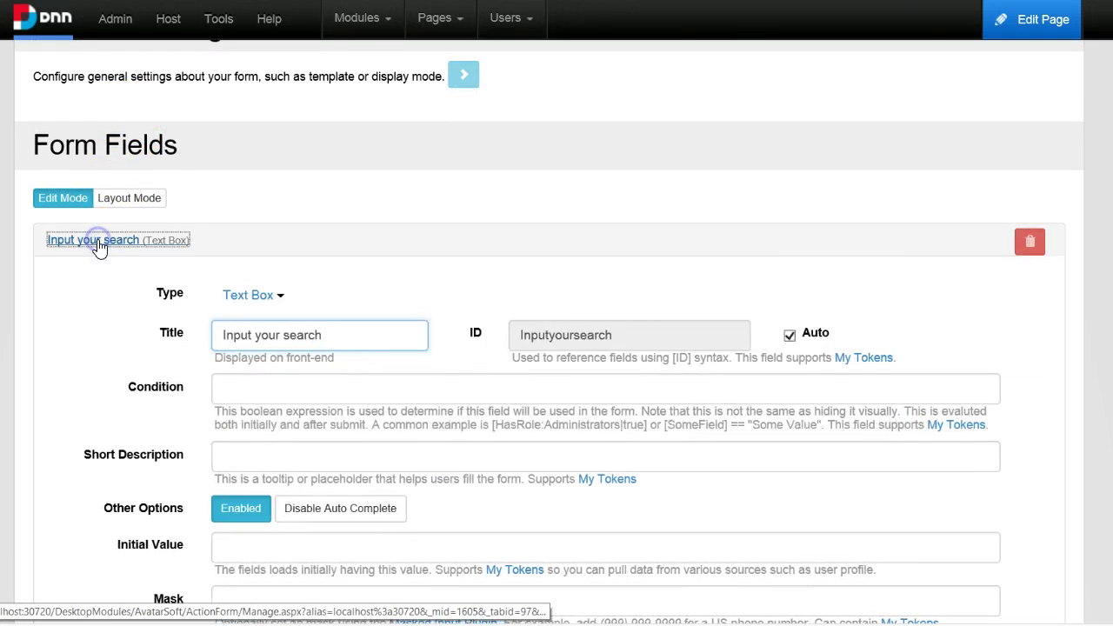
pyautogui.click(92, 240)
# - Add a Button field to the form and title it "Search"
pyautogui.click(82, 276)
pyautogui.moveTo(113, 334)
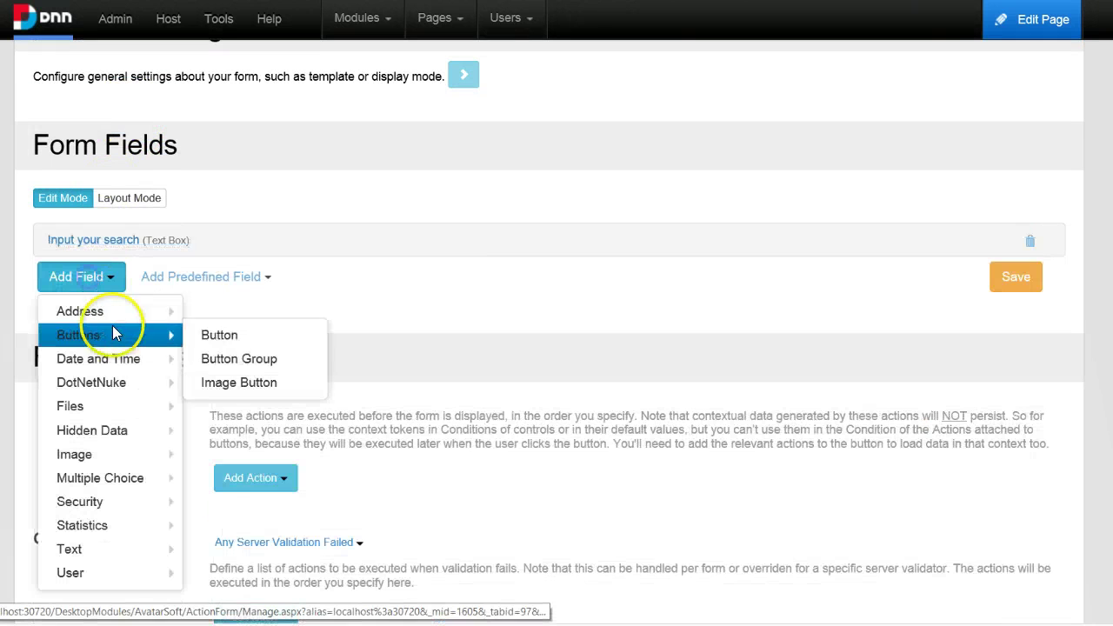
pyautogui.click(266, 340)
pyautogui.moveTo(340, 405); pyautogui.dragTo(40, 400)
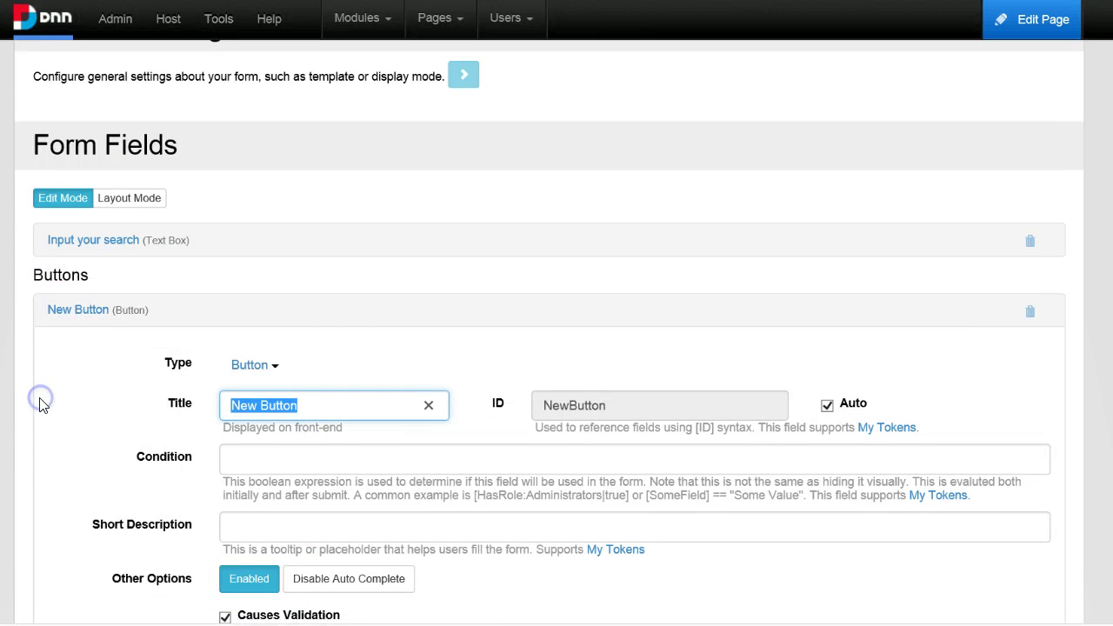
pyautogui.write('Search')
# - Add a Search Boost Search action to the Search button's On Click Handler
pyautogui.scroll(-5, 39, 405)
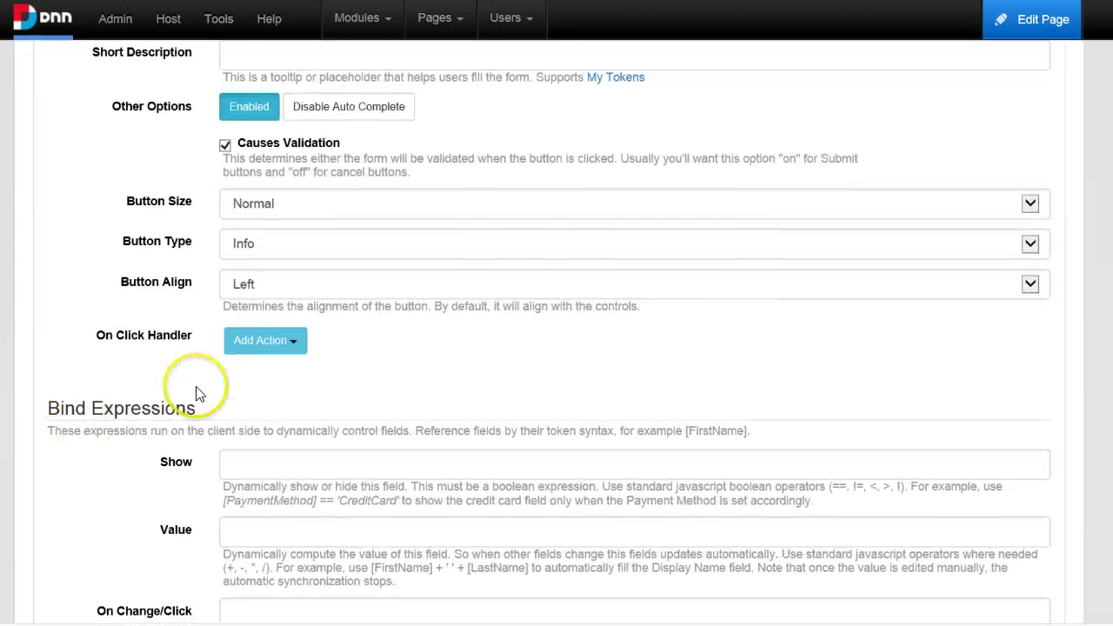
pyautogui.click(264, 344)
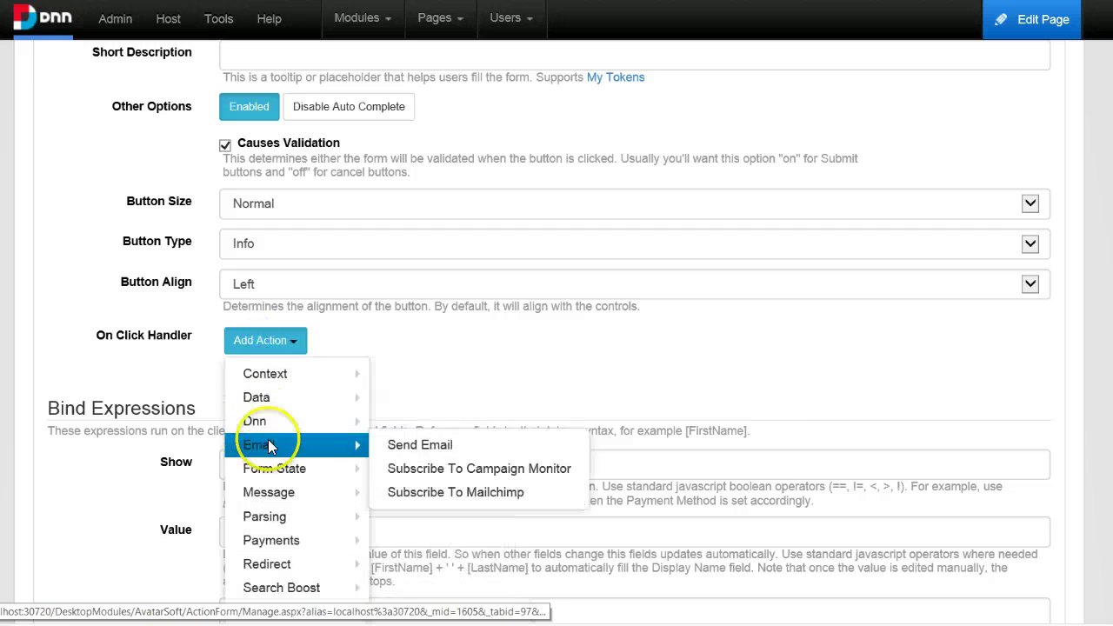
pyautogui.scroll(-1, 270, 435)
pyautogui.moveTo(322, 493)
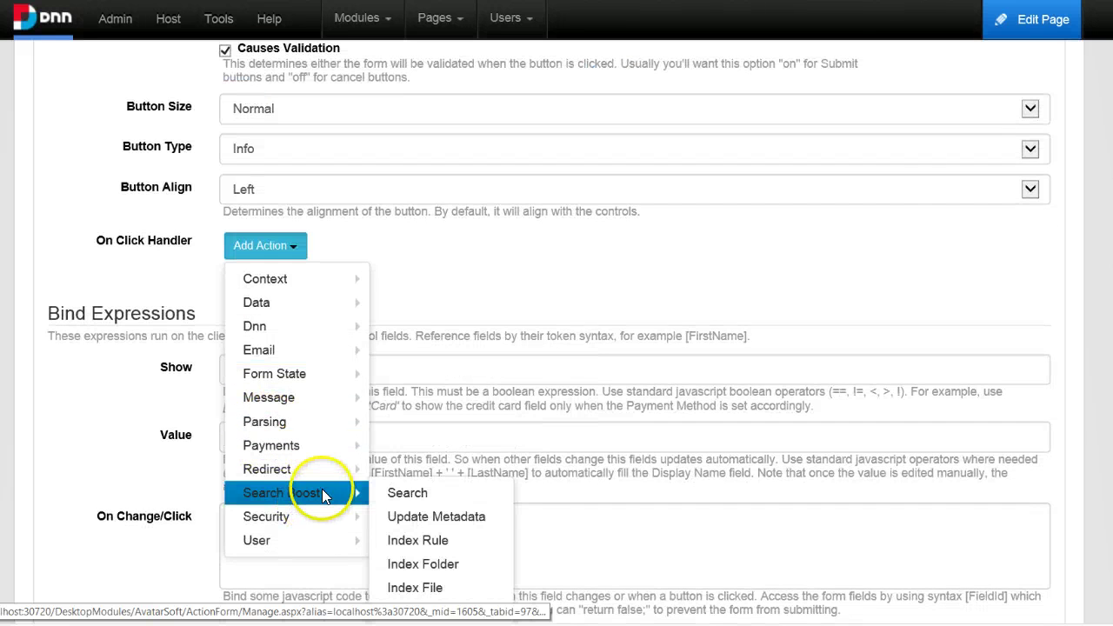
pyautogui.click(405, 493)
pyautogui.scroll(-2, 483, 494)
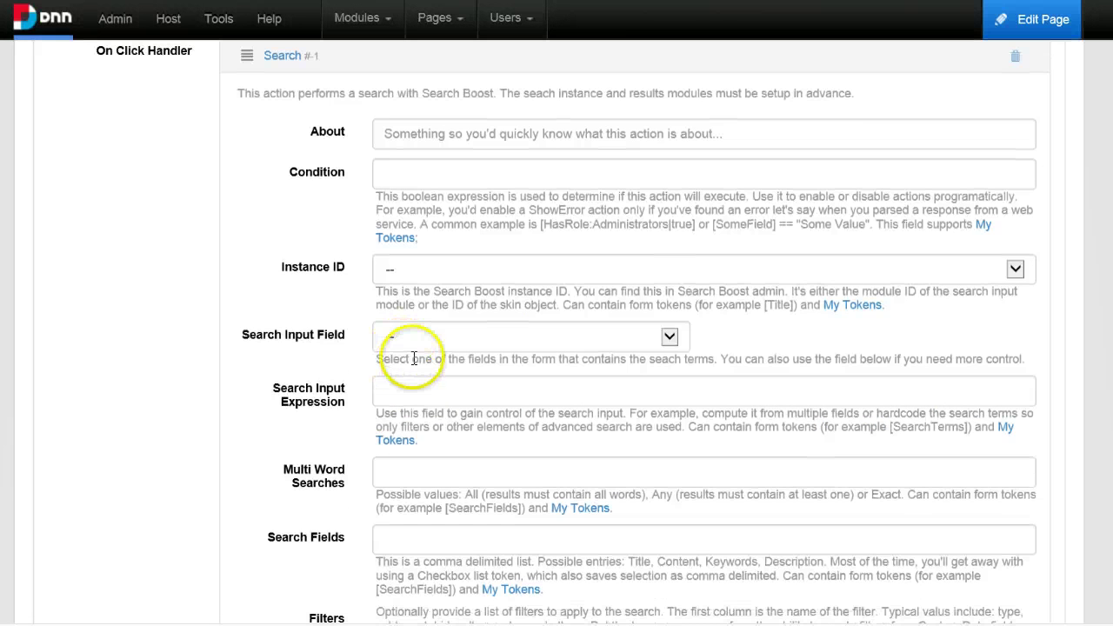
# - Set the Search action's instance to avt.SearchBoost.Input (ModuleId: 420, PortalId: 0) and its search input field to "Input your search"
pyautogui.click(504, 273)
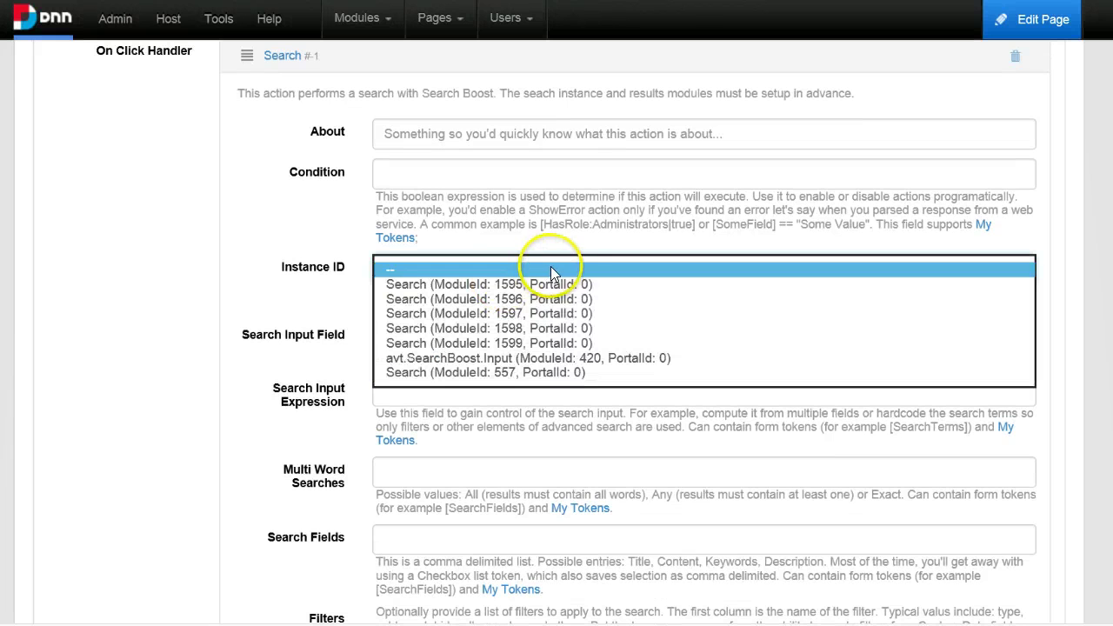
pyautogui.click(643, 363)
pyautogui.click(164, 391)
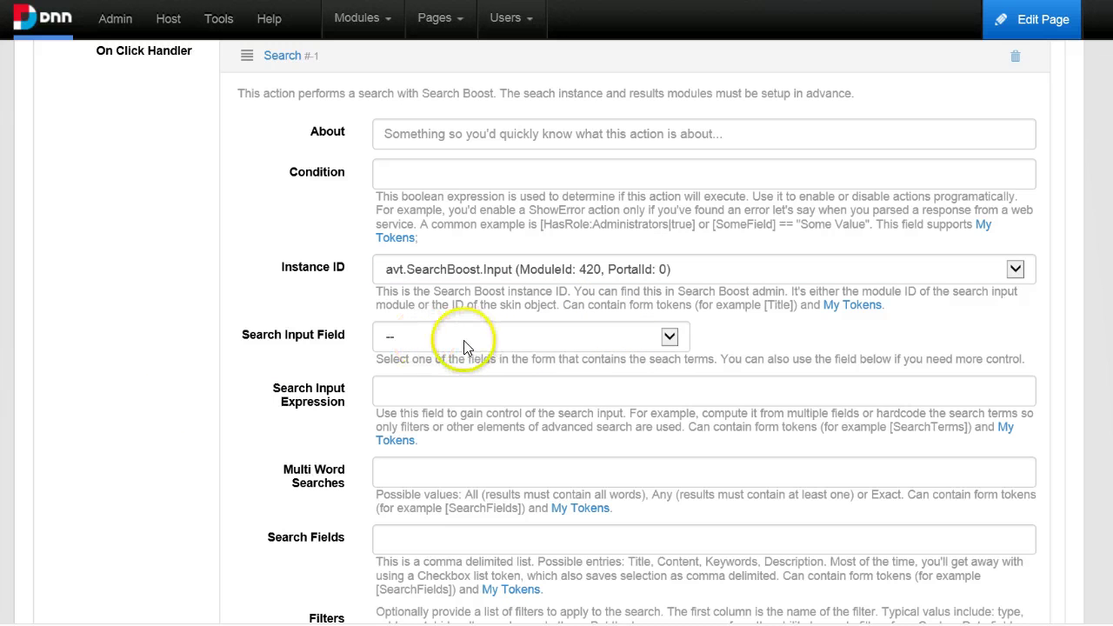
pyautogui.click(399, 341)
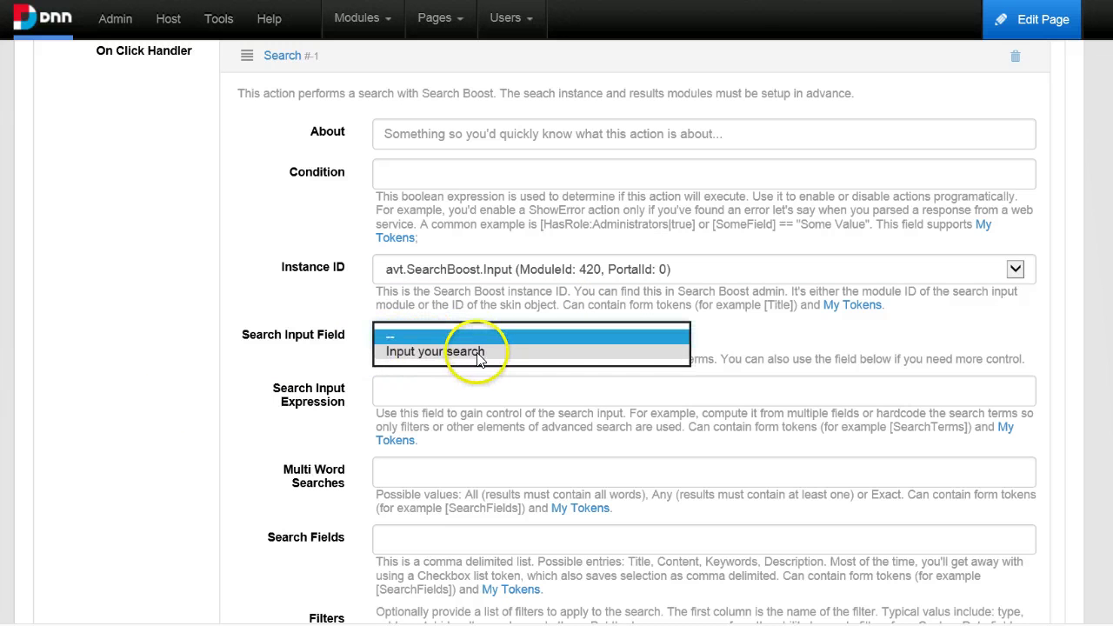
pyautogui.click(419, 351)
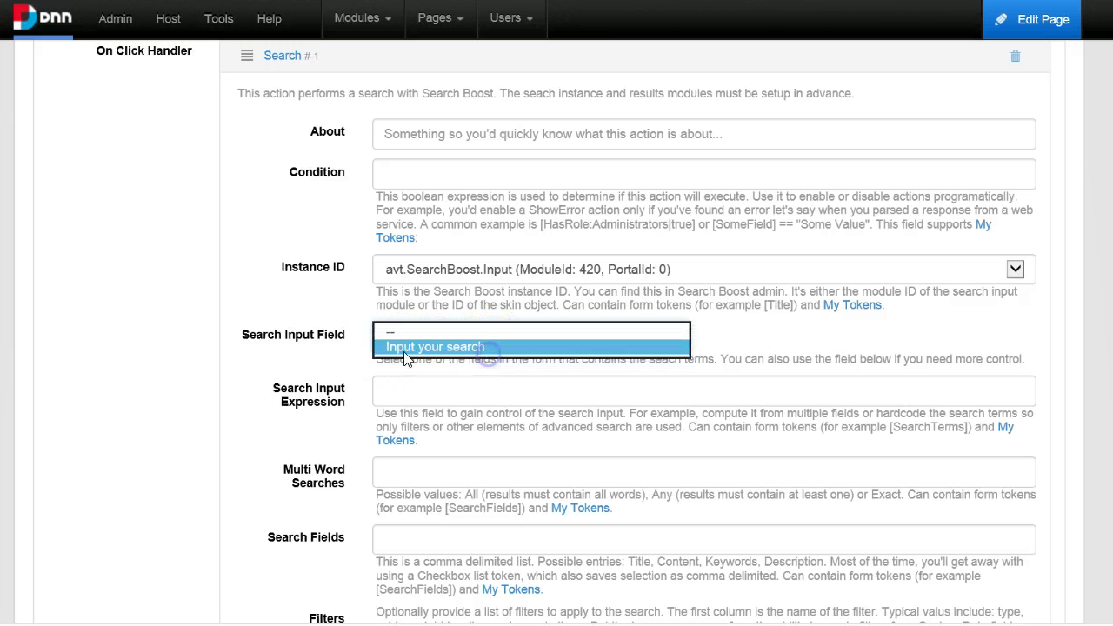
pyautogui.click(174, 355)
# - Leave the Search action's expression, multi-word, search fields and filter options empty, save the form, and return to the Advanced Search page
pyautogui.scroll(-2, 174, 355)
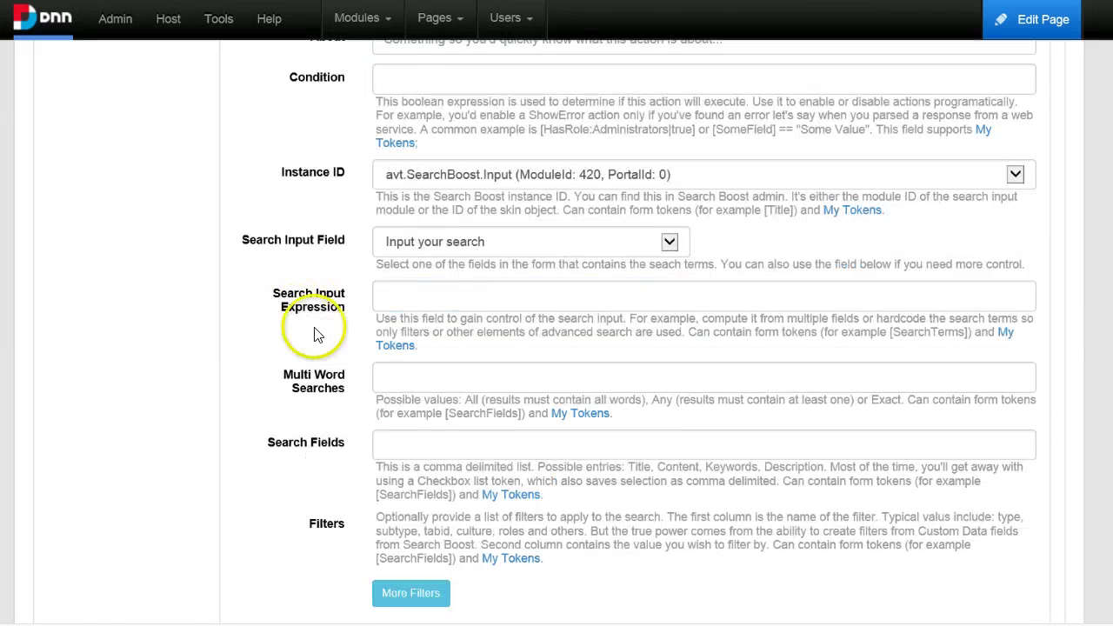
pyautogui.scroll(-2, 321, 339)
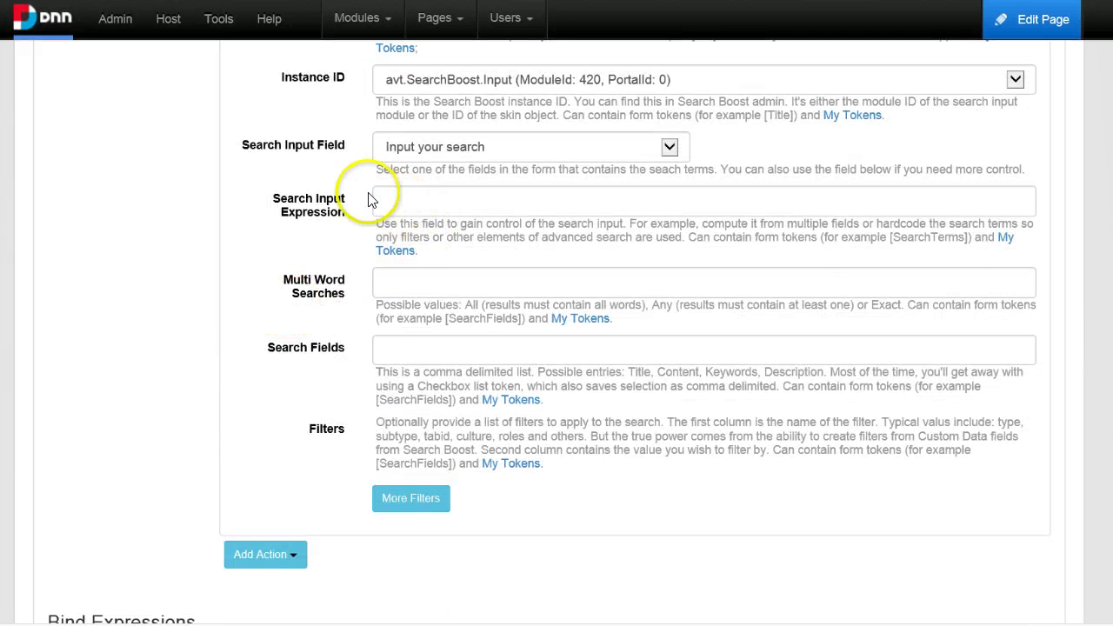
pyautogui.click(425, 210)
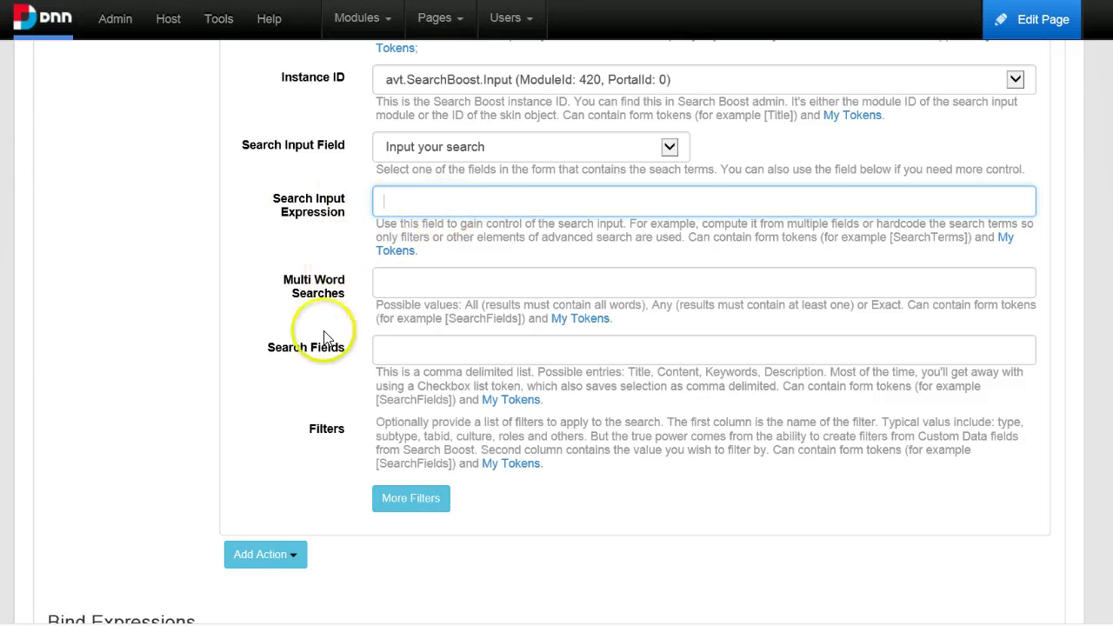
pyautogui.scroll(-2, 174, 417)
pyautogui.click(402, 196)
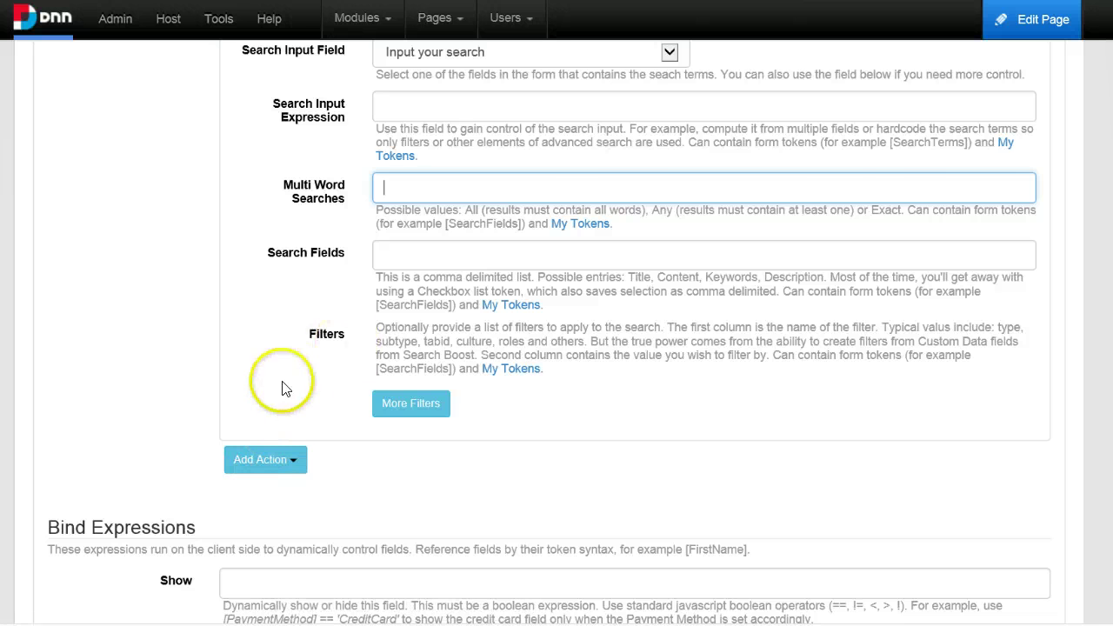
pyautogui.scroll(-2, 754, 465)
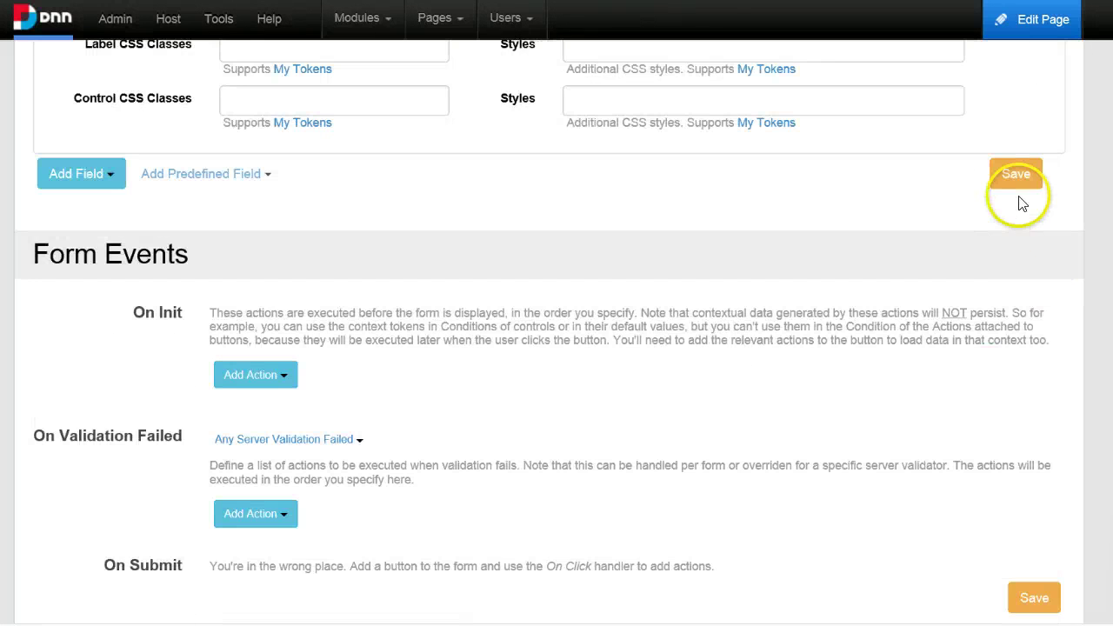
pyautogui.click(1013, 174)
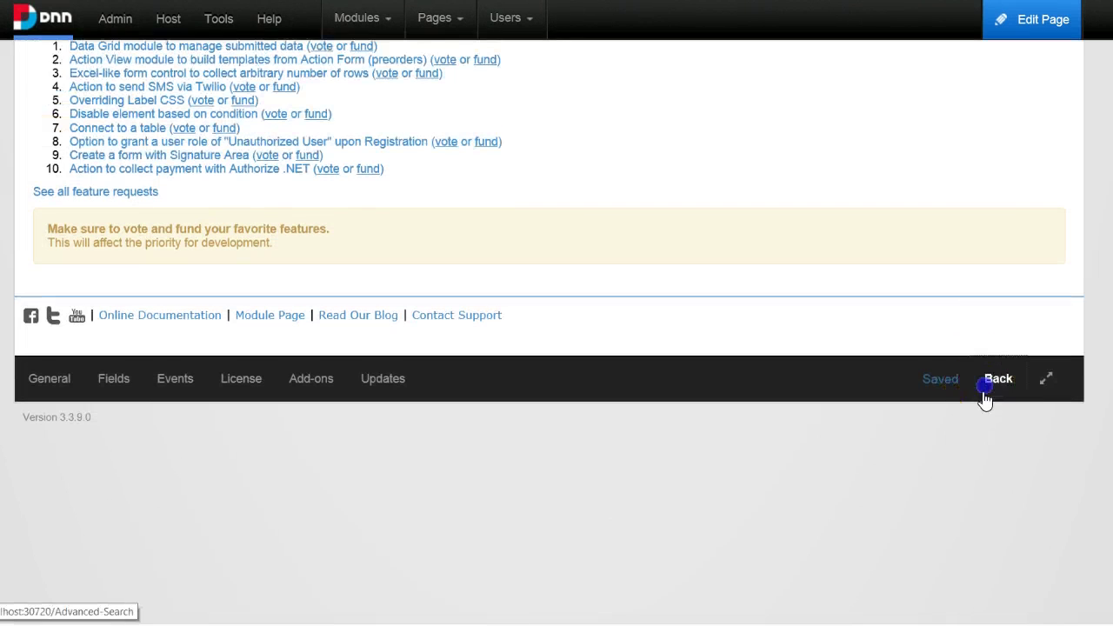
pyautogui.click(986, 375)
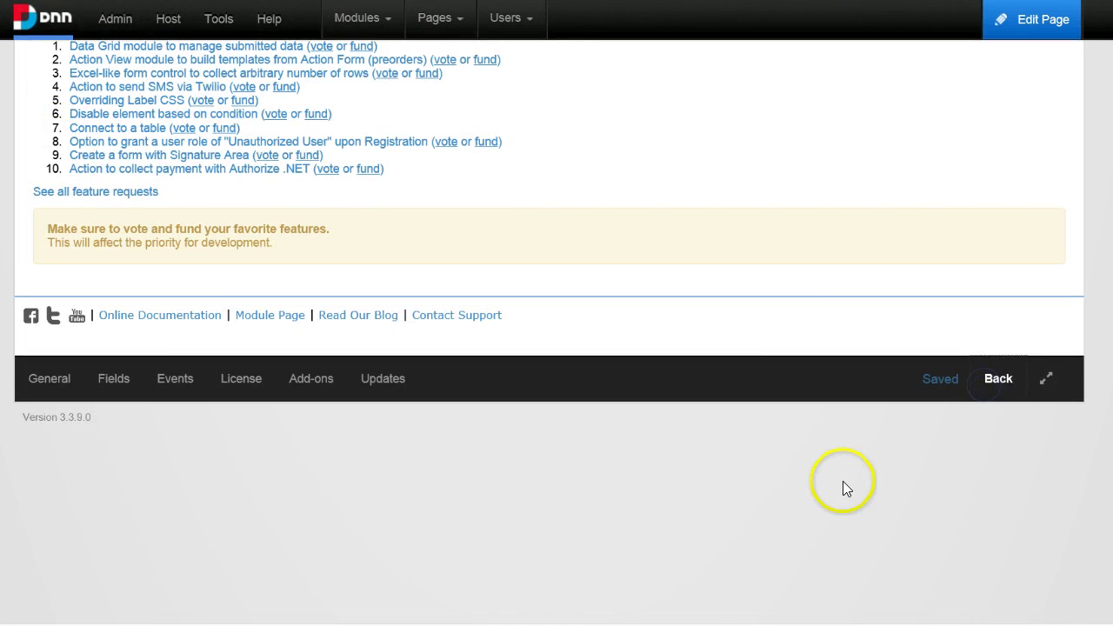
# - Try out the finished form by submitting a search for "test"
pyautogui.click(506, 324)
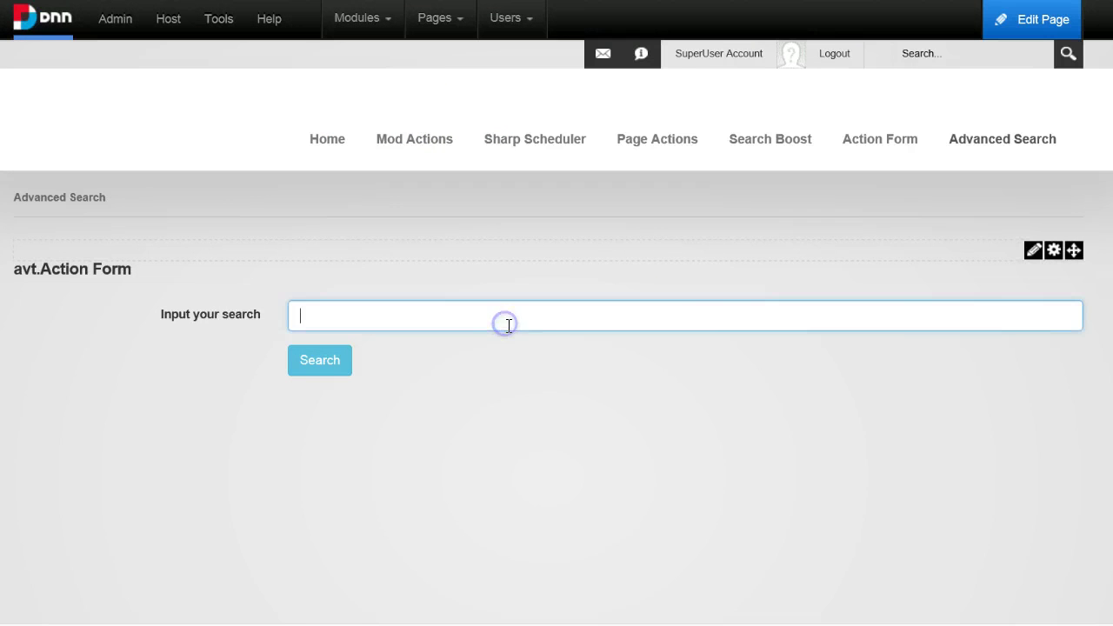
pyautogui.write('test')
pyautogui.press('Return')
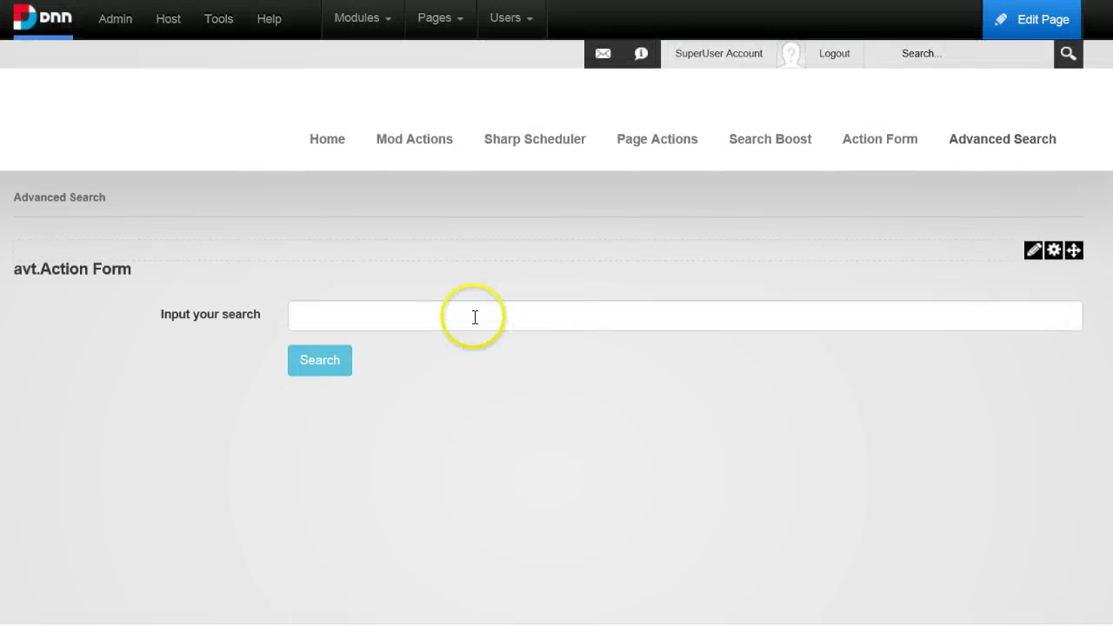
pyautogui.click(453, 310)
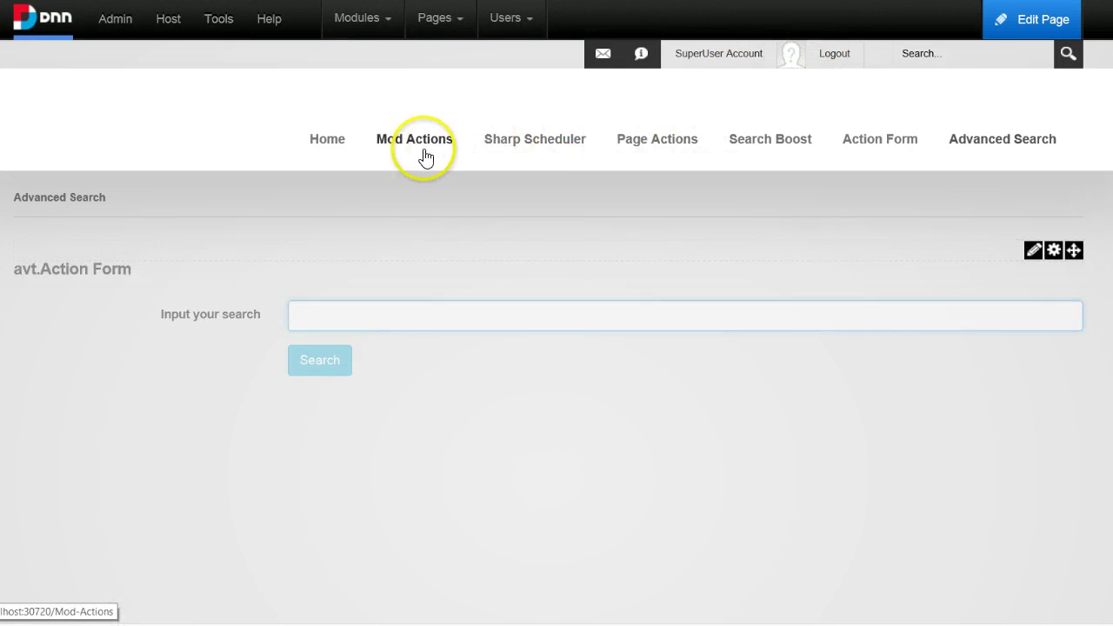
pyautogui.click(768, 146)
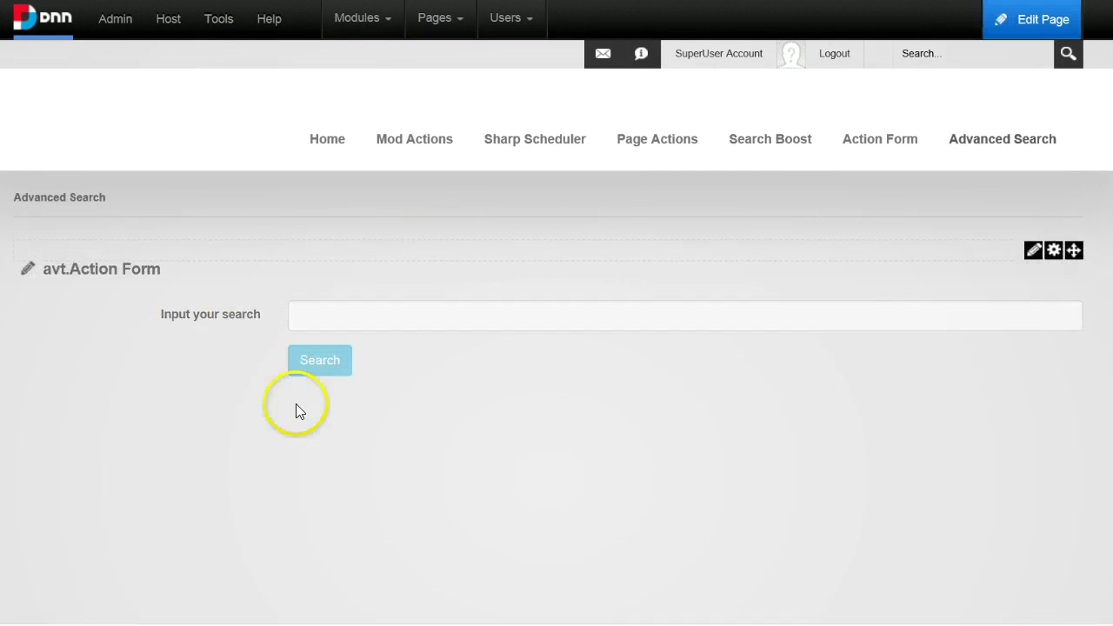
pyautogui.moveTo(370, 19)
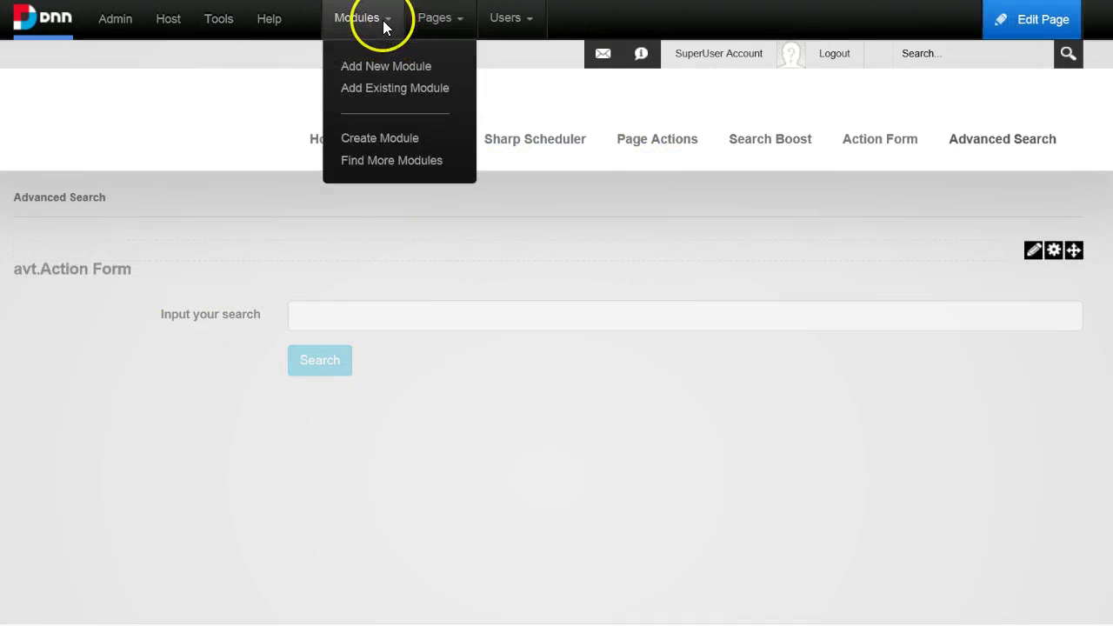
pyautogui.click(403, 91)
pyautogui.click(487, 219)
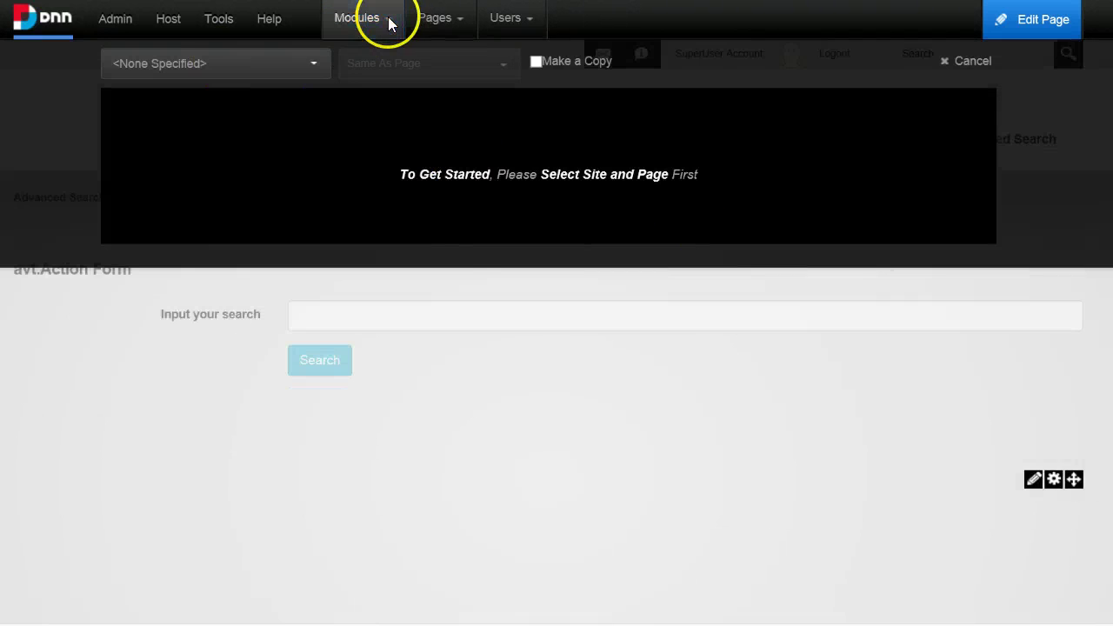
# - Add a new avt.SearchBoost.Results module to the Advanced Search page, below the Action Form, and close the module picker
pyautogui.moveTo(386, 20)
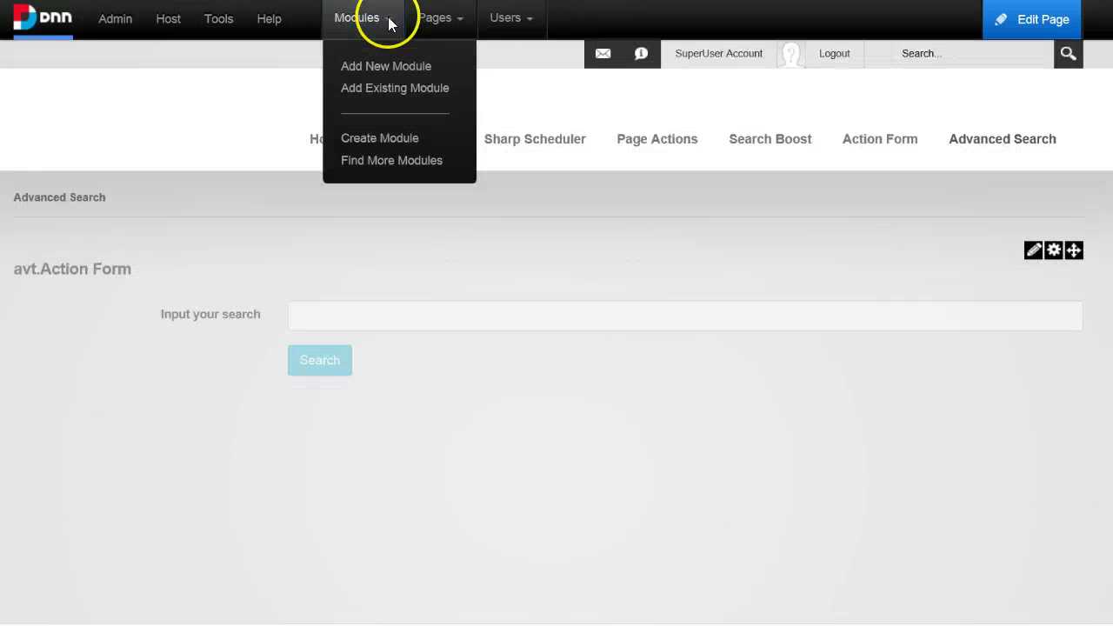
pyautogui.click(407, 77)
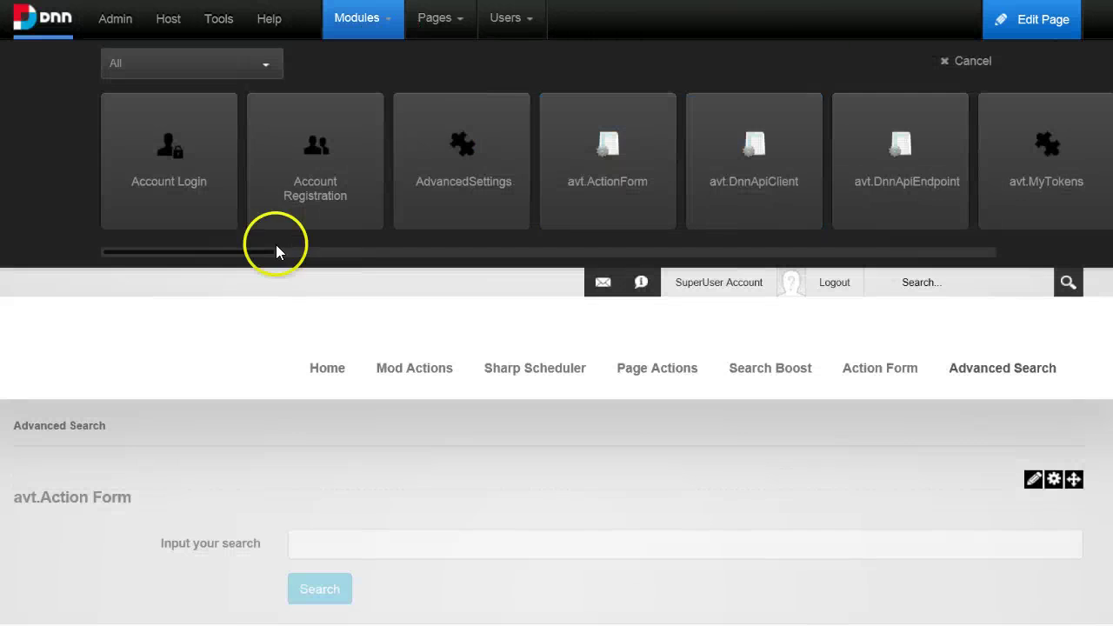
pyautogui.moveTo(258, 257); pyautogui.dragTo(357, 259)
pyautogui.moveTo(704, 147); pyautogui.dragTo(706, 116)
pyautogui.click(710, 108)
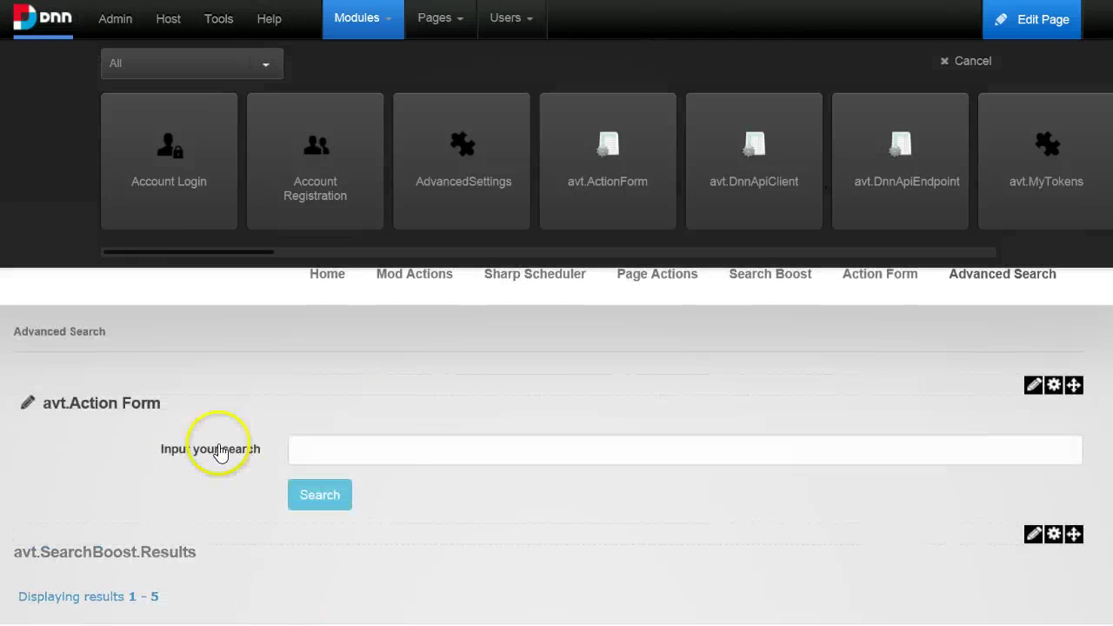
pyautogui.click(972, 63)
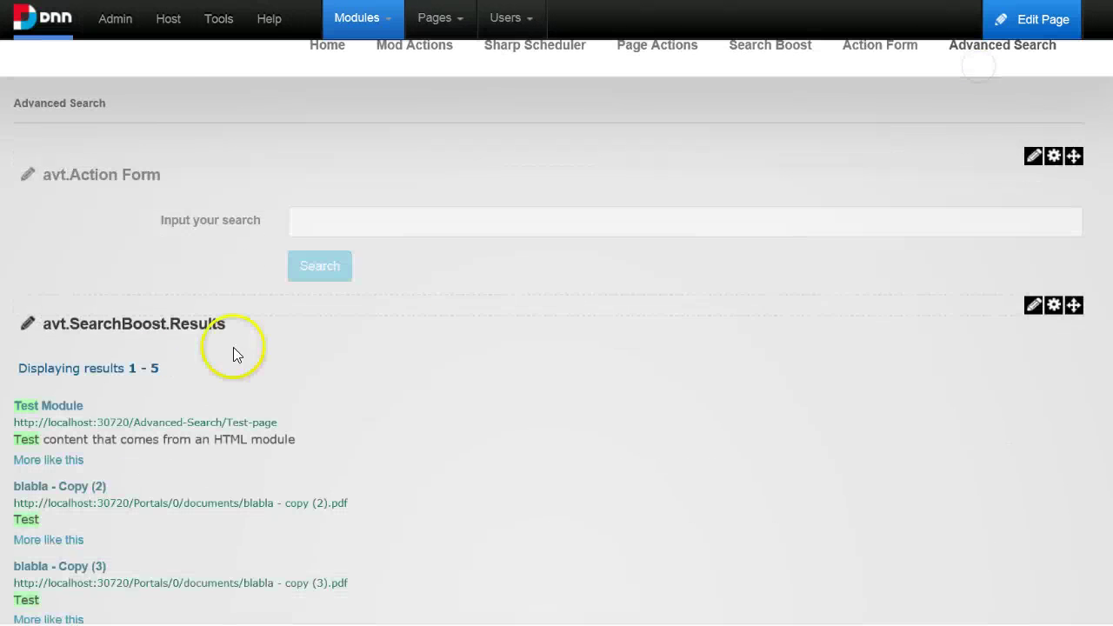
pyautogui.scroll(-5, 203, 428)
pyautogui.scroll(5, 474, 333)
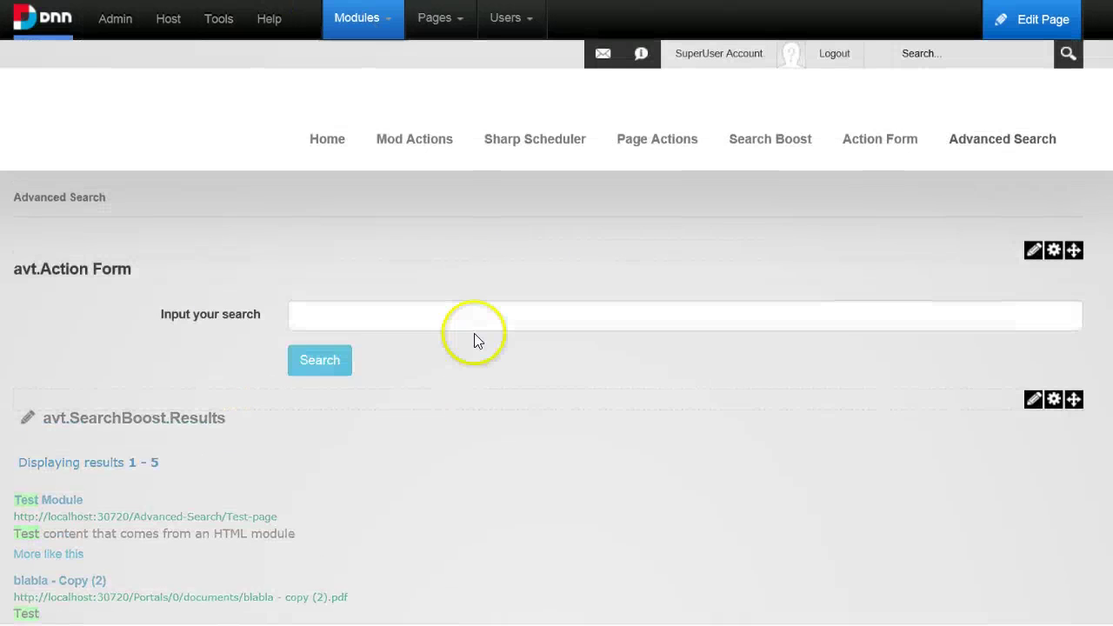
# - Go to the Search Boost page, switch it to edit mode and open the settings of its avt.SearchBoost.Input module
pyautogui.moveTo(630, 142)
pyautogui.click(746, 146)
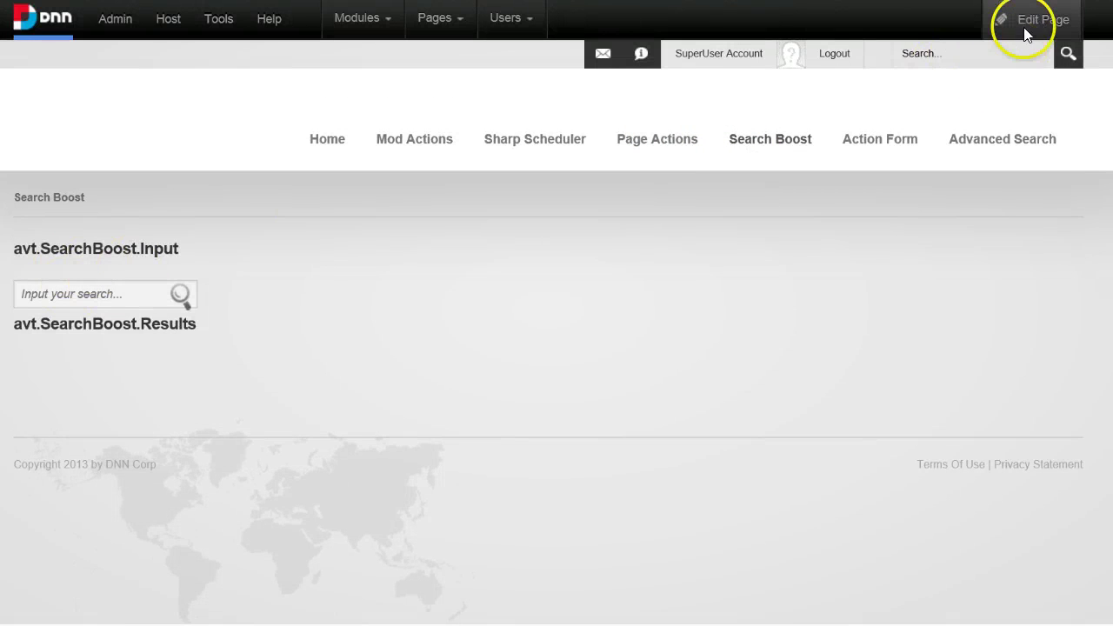
pyautogui.moveTo(1023, 27)
pyautogui.click(1009, 67)
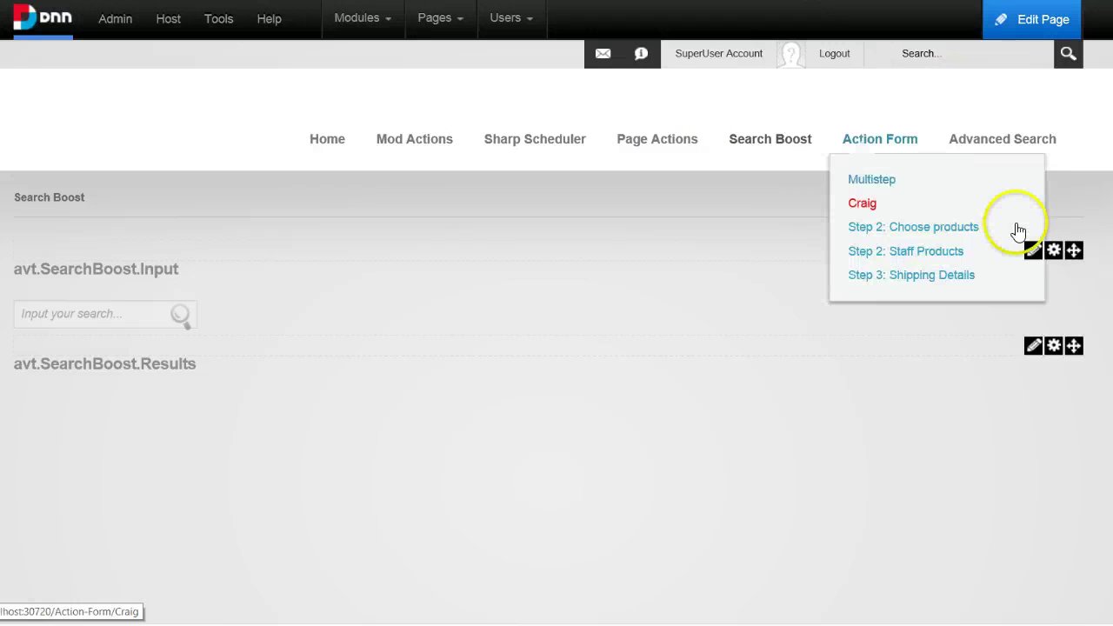
pyautogui.moveTo(1030, 256)
pyautogui.click(1009, 274)
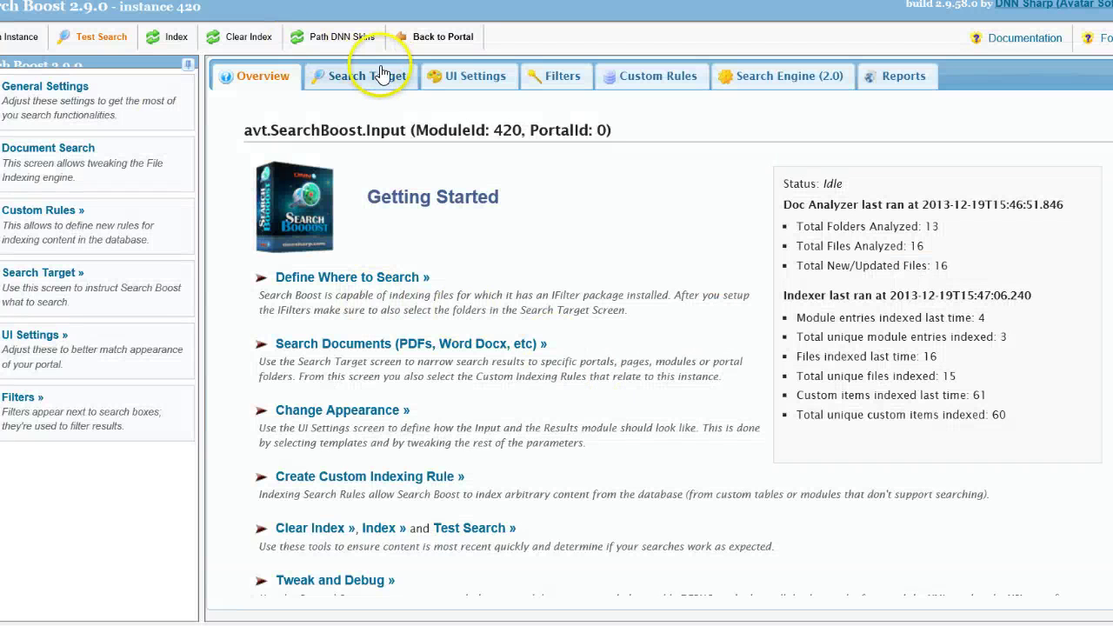
# - Clear the results TabId, set the Results Page to /AdvancedSearch/avt.SearchBoost.Results, save the UI settings and return to the portal
pyautogui.click(459, 76)
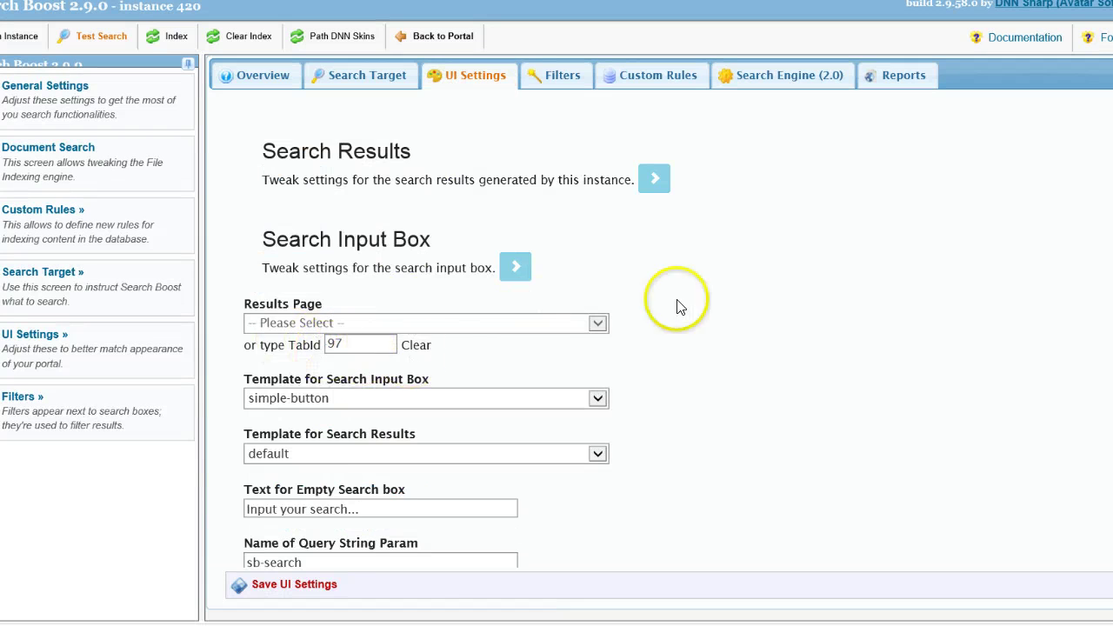
pyautogui.scroll(-2, 574, 278)
pyautogui.click(249, 273)
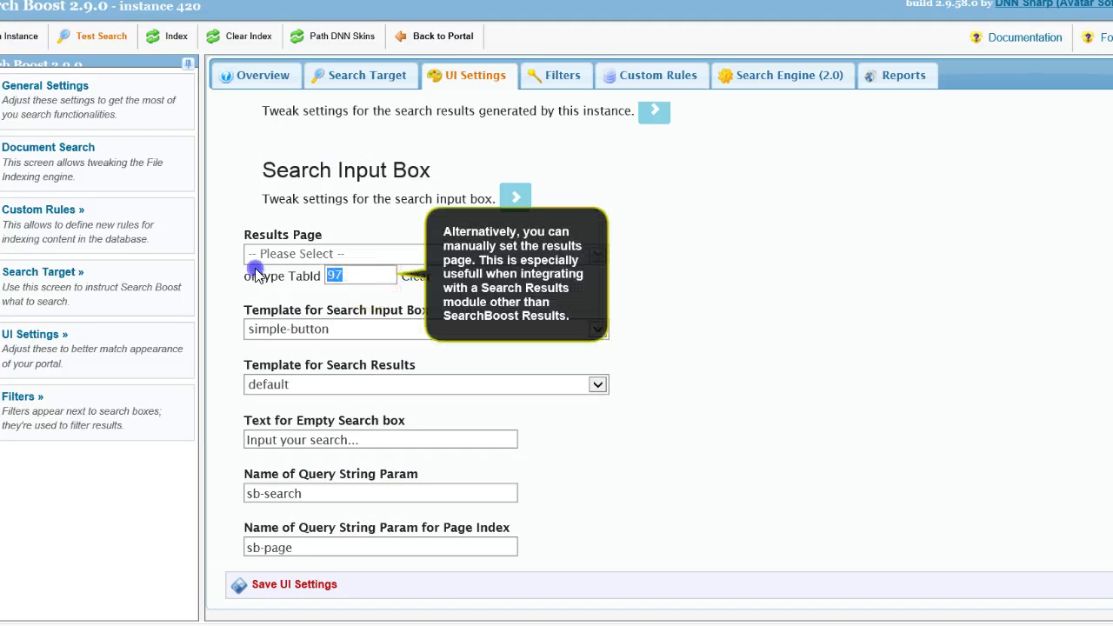
pyautogui.press('BackSpace')
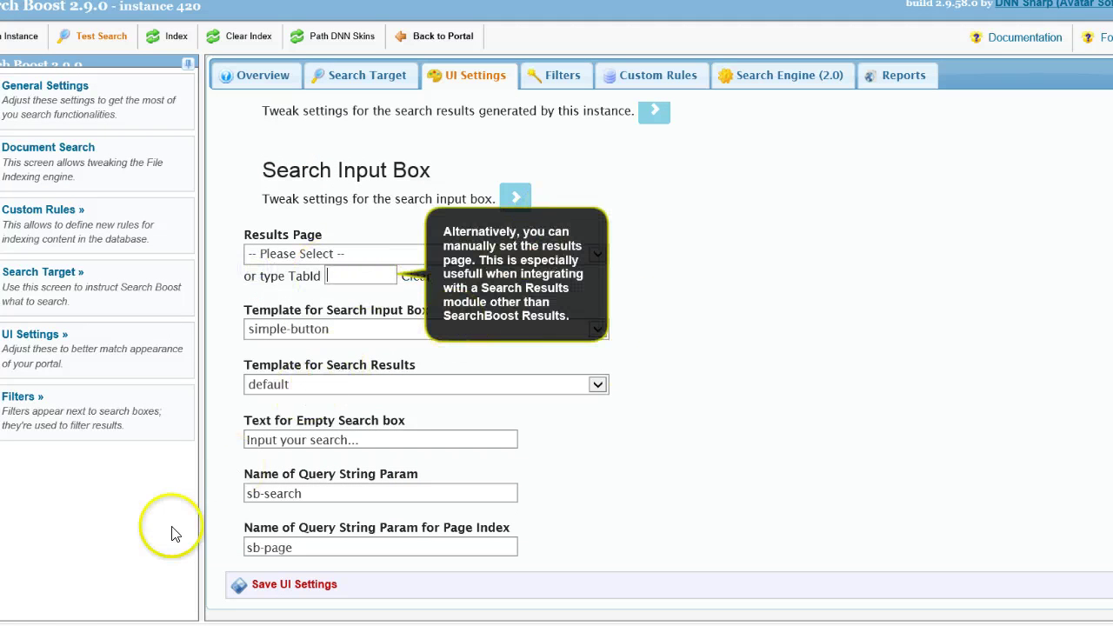
pyautogui.click(343, 254)
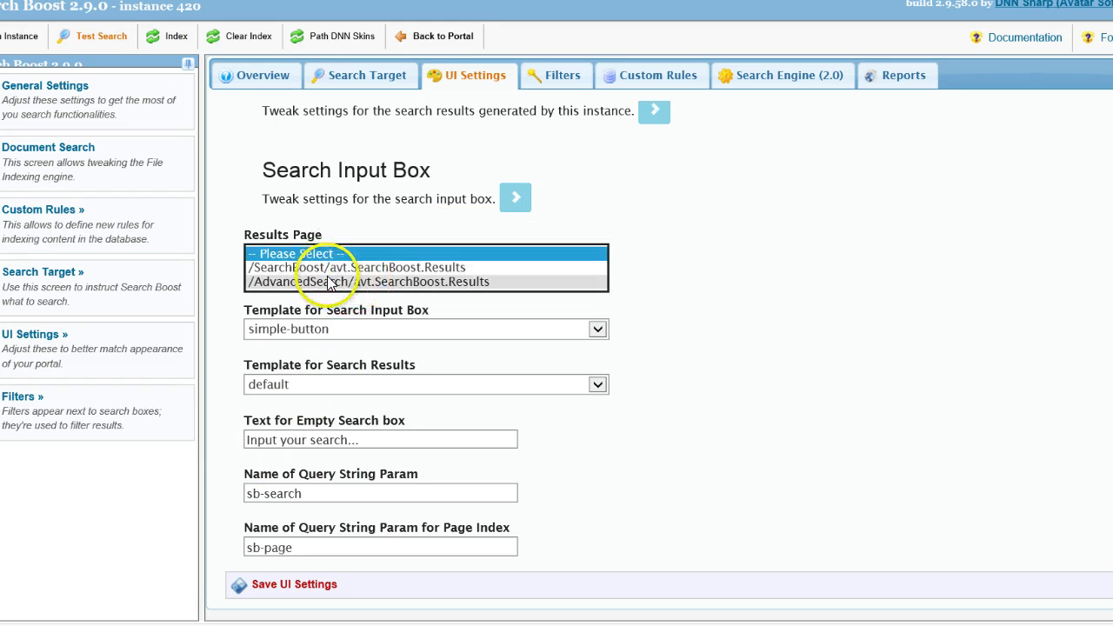
pyautogui.click(360, 282)
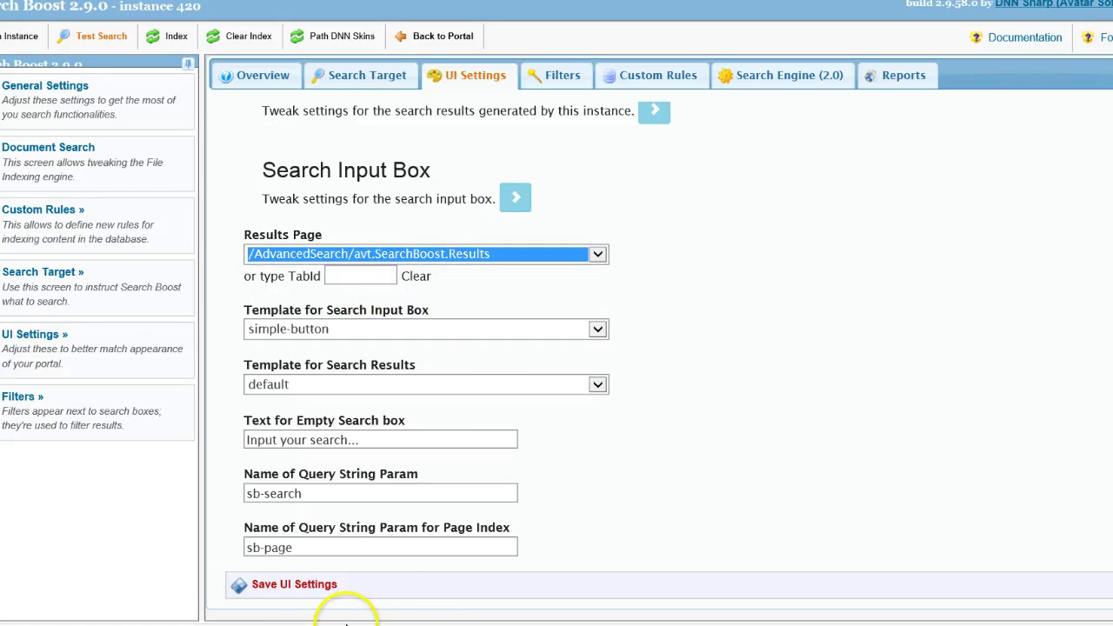
pyautogui.click(285, 589)
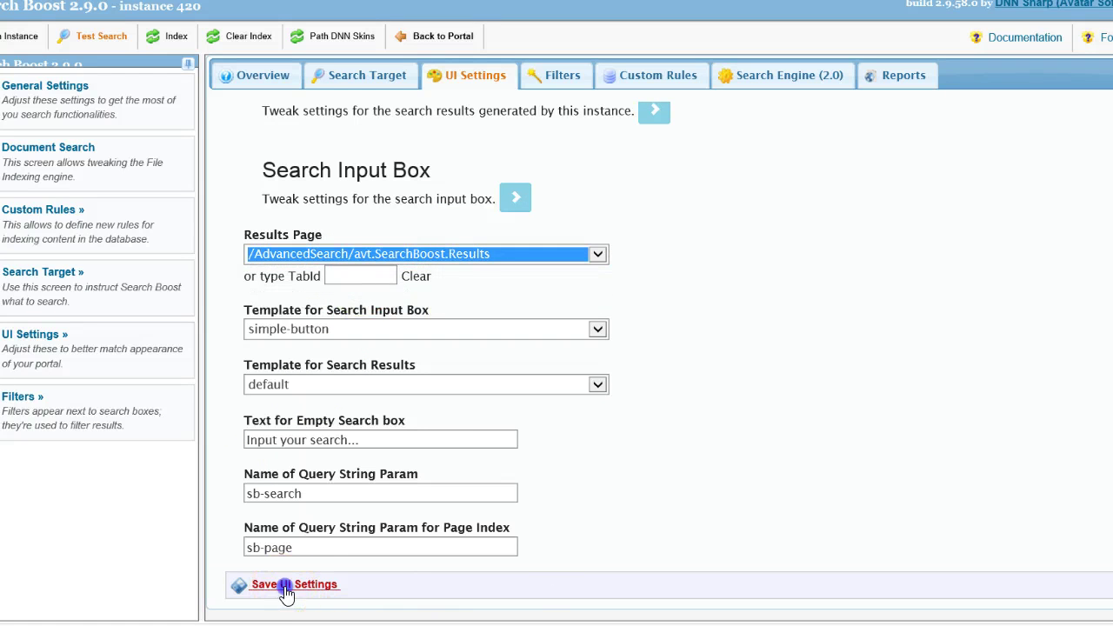
pyautogui.click(438, 36)
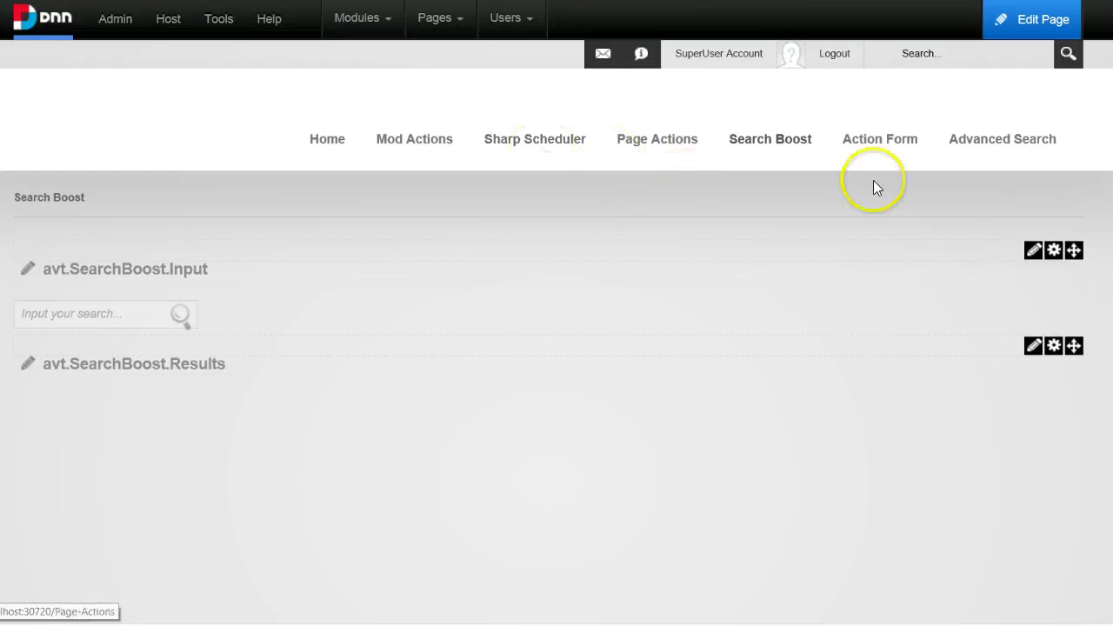
# - Search for "test" with the form on the Advanced Search page and look through the listed results
pyautogui.click(984, 139)
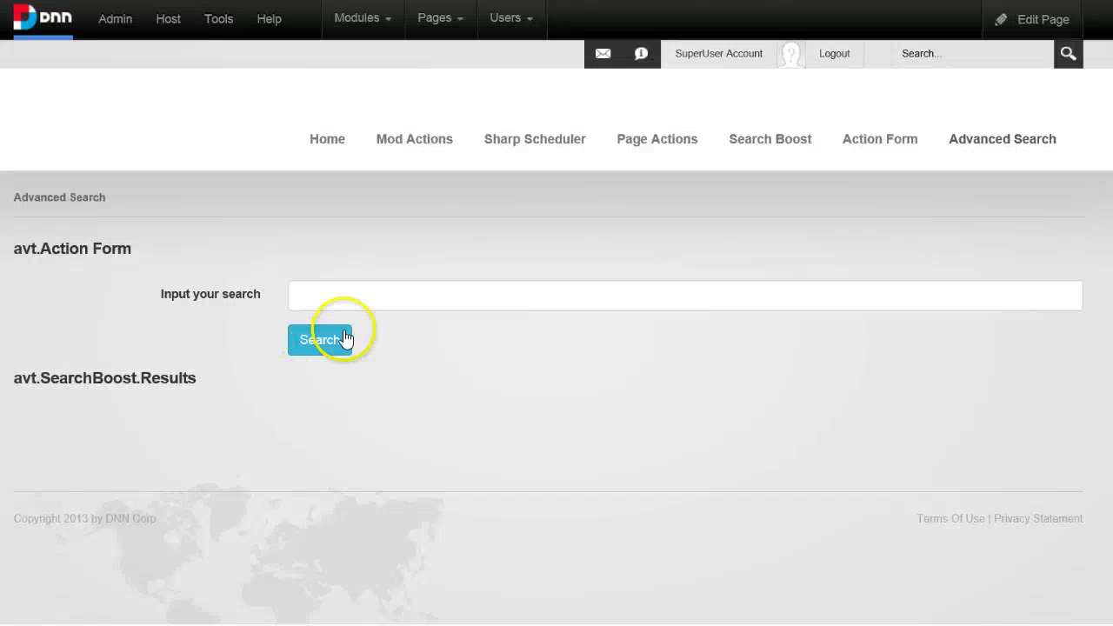
pyautogui.click(397, 294)
pyautogui.write('test')
pyautogui.click(325, 340)
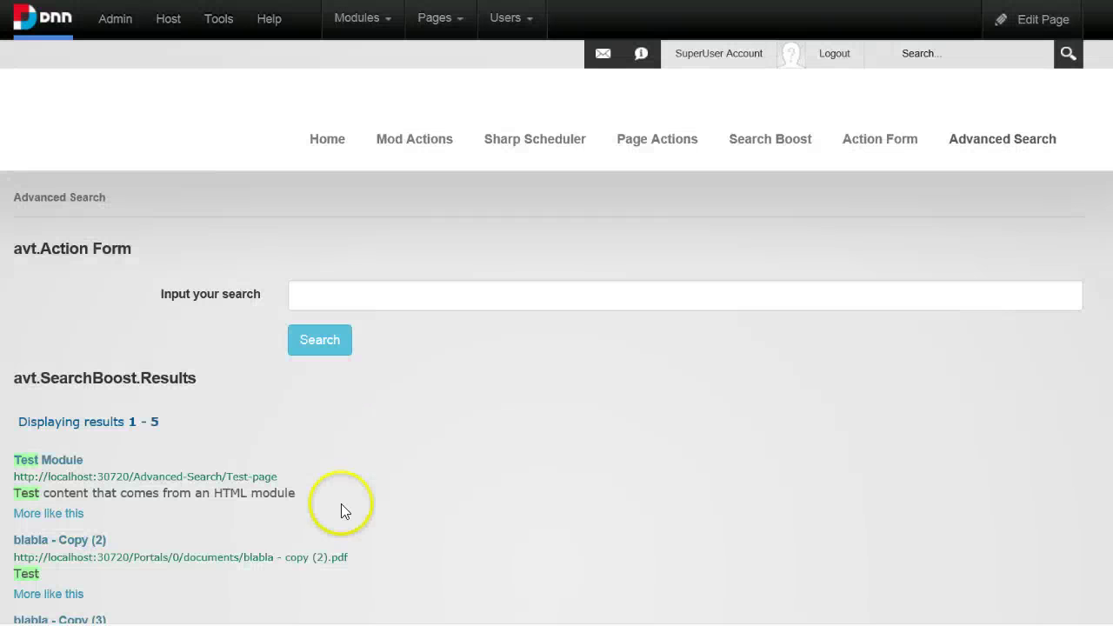
pyautogui.scroll(-2, 101, 366)
pyautogui.scroll(-1, 55, 232)
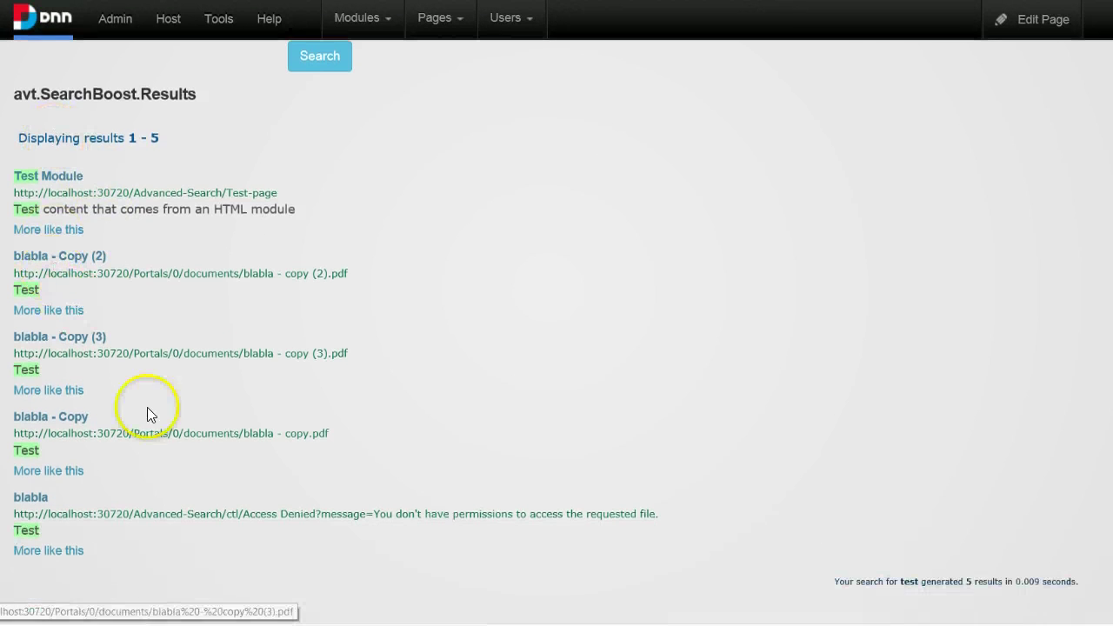
pyautogui.scroll(3, 149, 414)
pyautogui.click(327, 292)
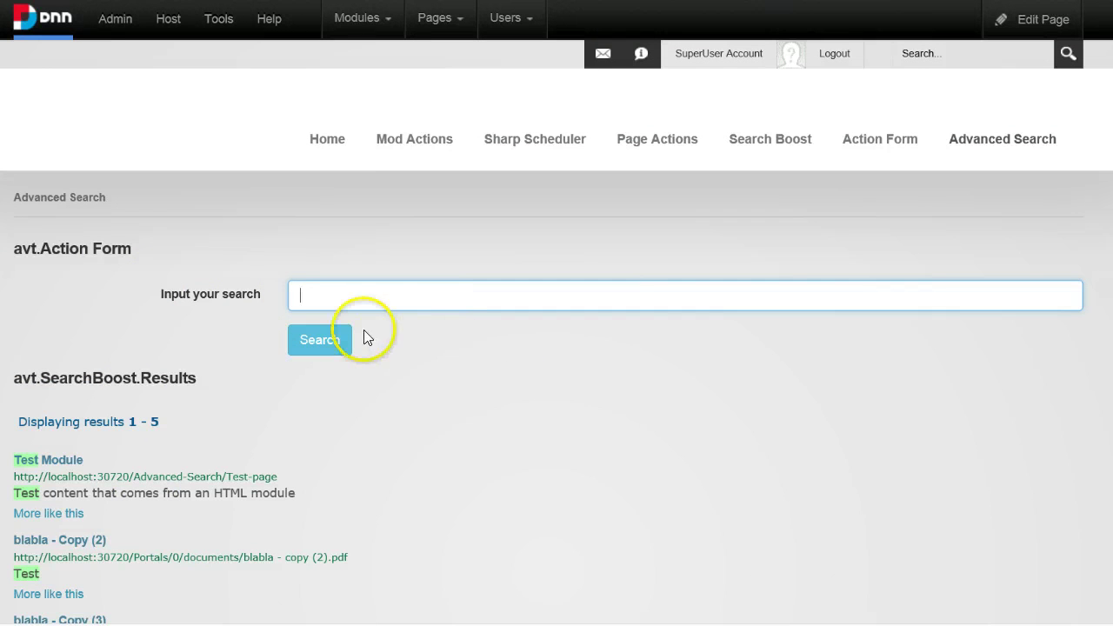
pyautogui.press('Return')
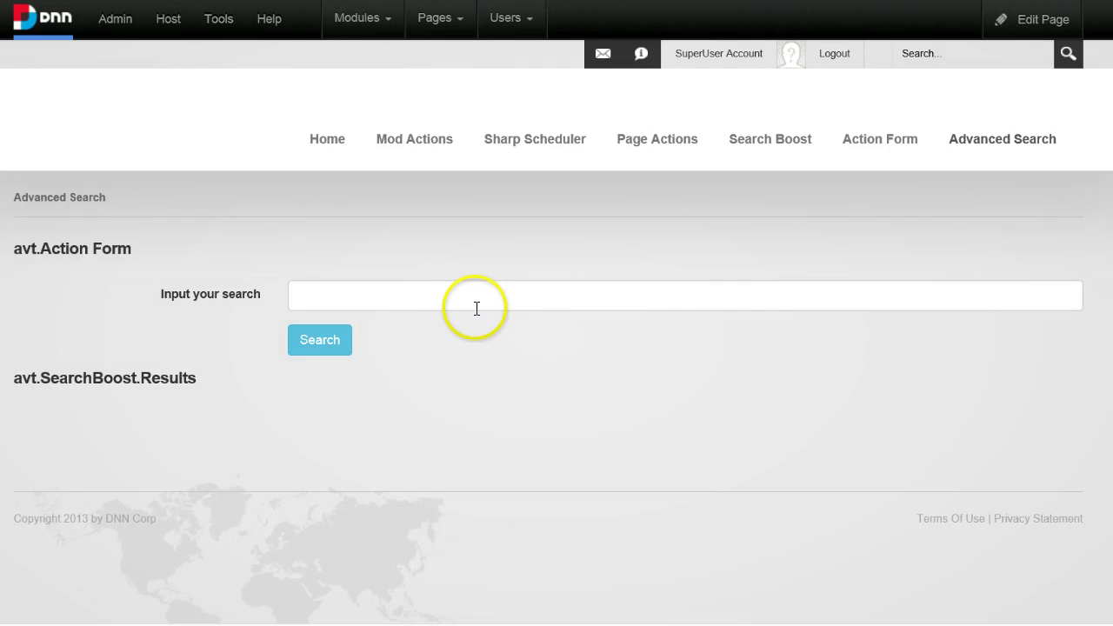
# - Edit the Action Form's "Input your search" field, set its initial value to [QueryString:sb-search] and save the form
pyautogui.moveTo(991, 21)
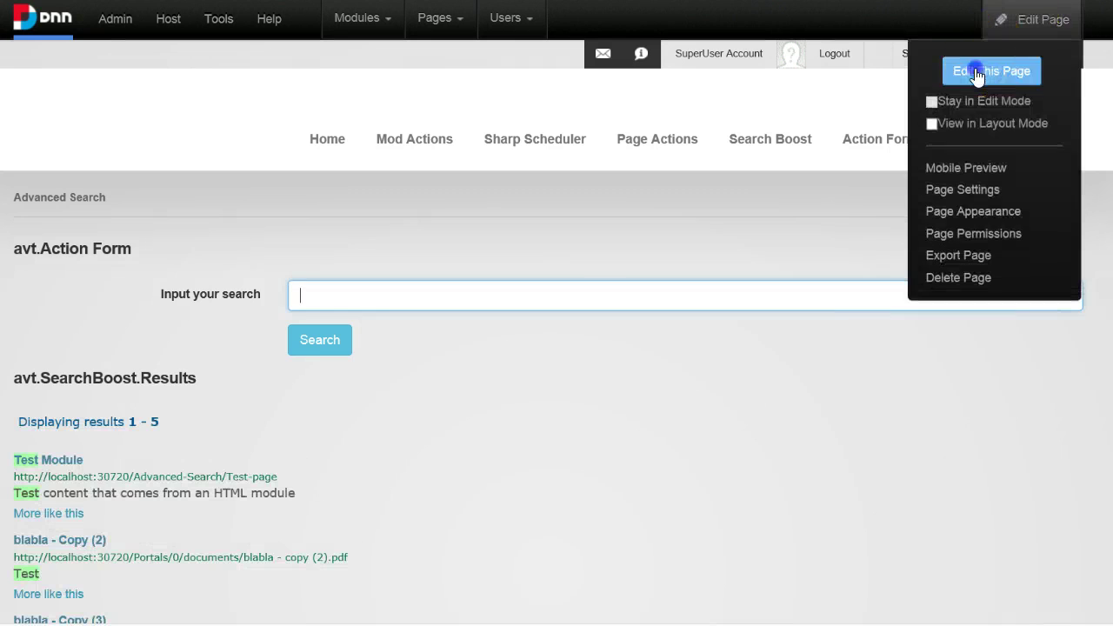
pyautogui.click(978, 76)
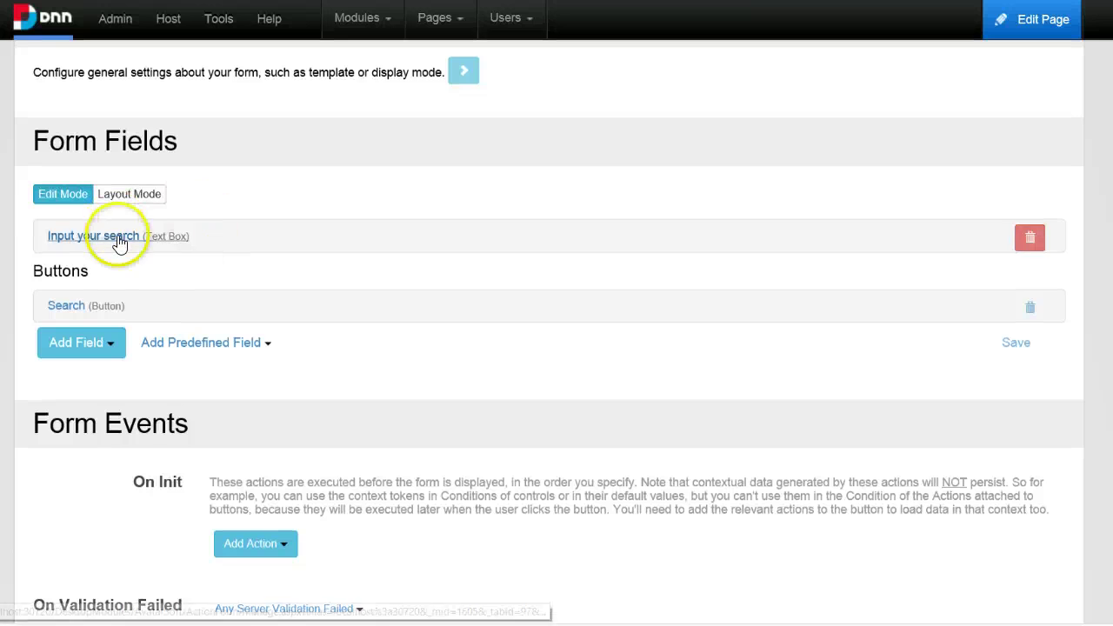
pyautogui.click(119, 237)
pyautogui.scroll(-2, 341, 435)
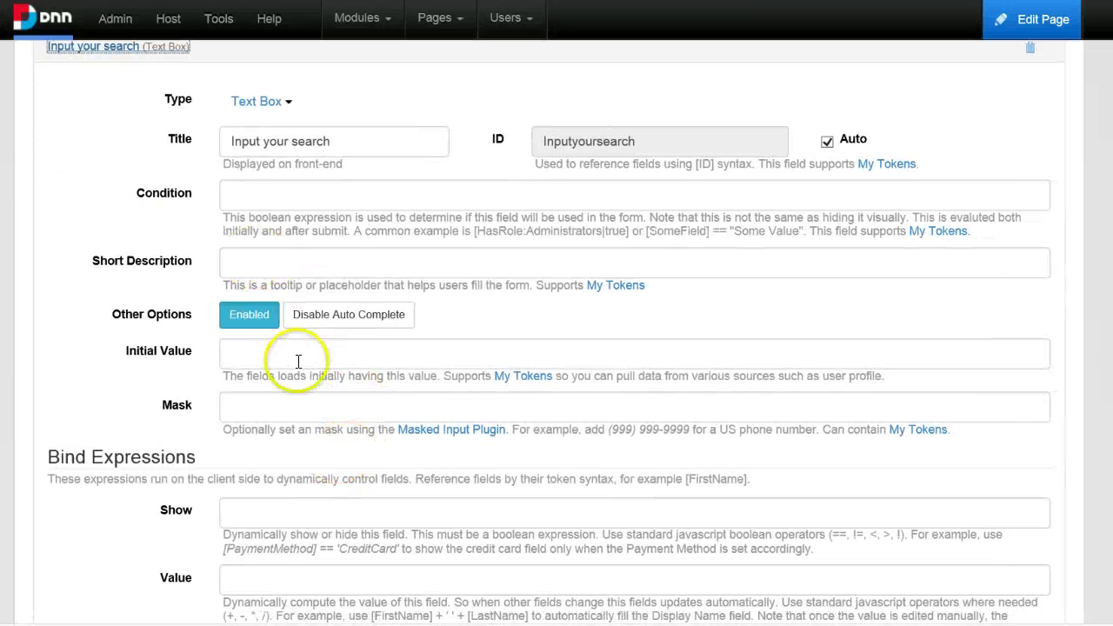
pyautogui.click(299, 361)
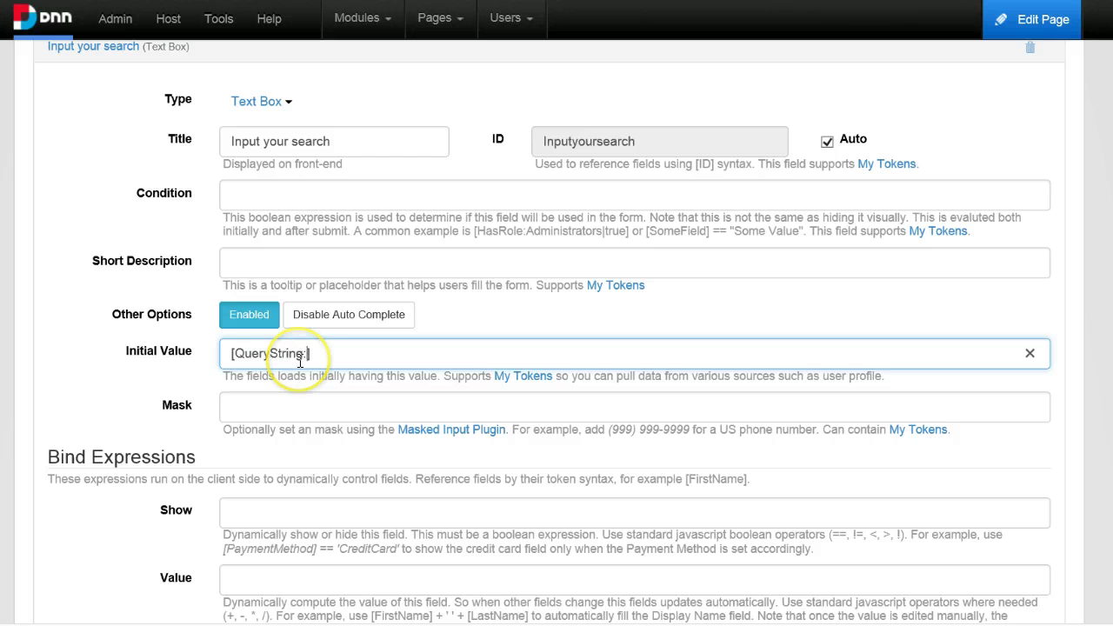
pyautogui.click(299, 361)
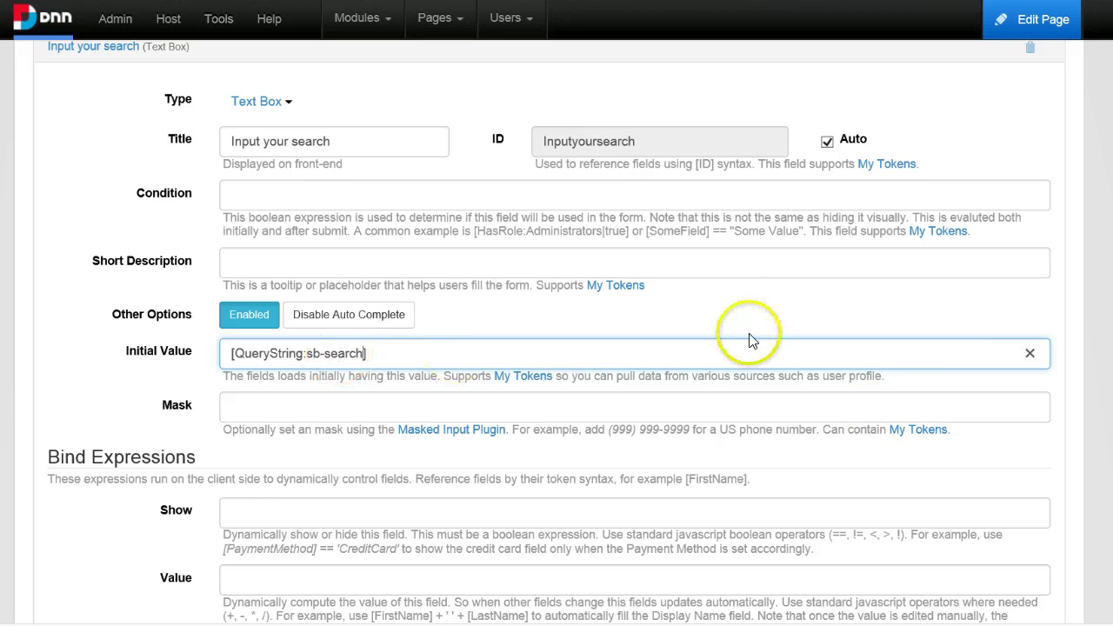
pyautogui.scroll(-8, 746, 340)
pyautogui.click(1023, 492)
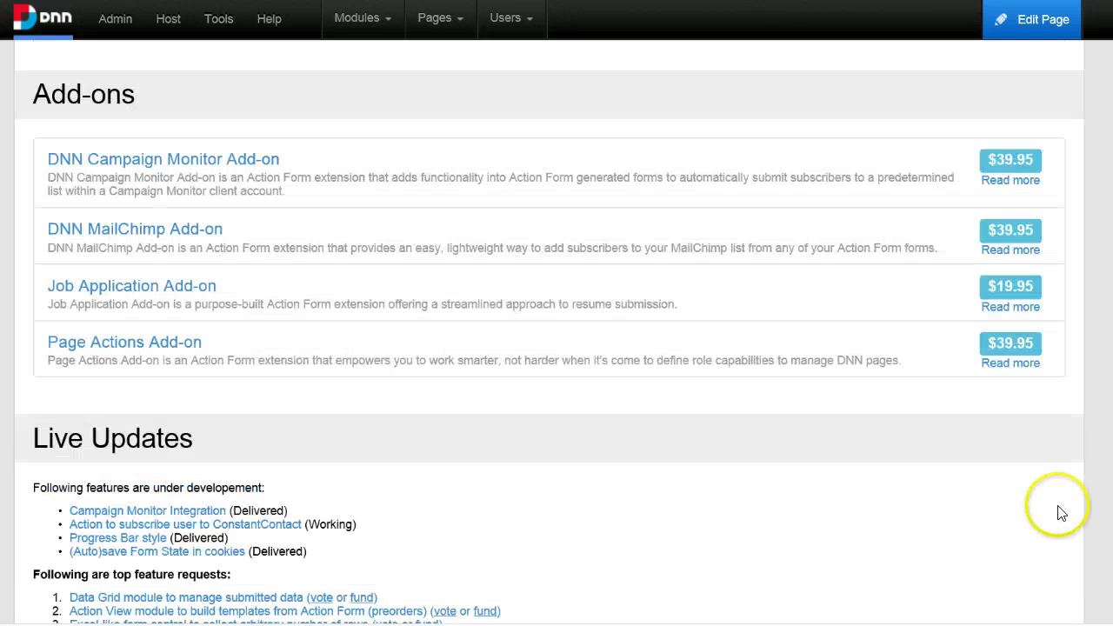
pyautogui.scroll(-7, 1043, 489)
pyautogui.click(996, 365)
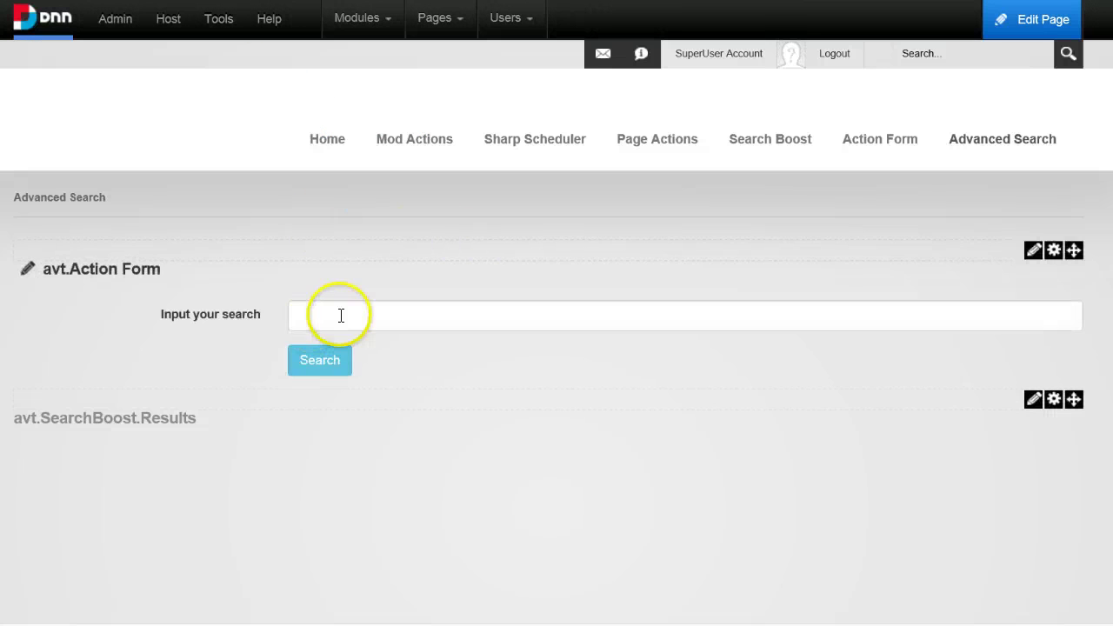
# - Search for "test" again, check the search field and the results, and highlight the first result's URL
pyautogui.click(341, 314)
pyautogui.write('test')
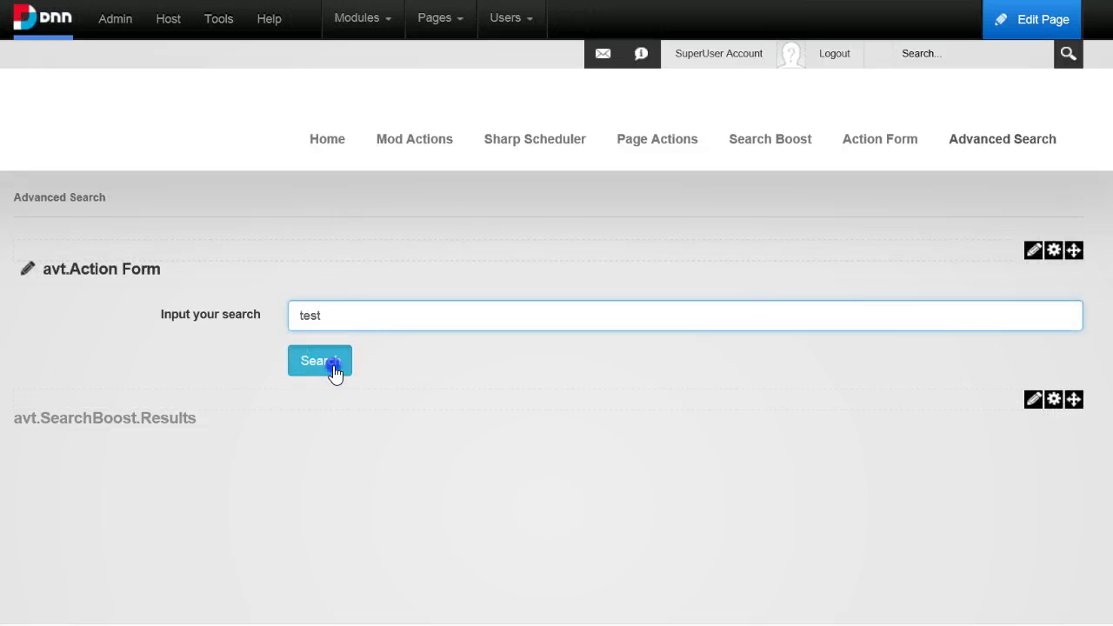
pyautogui.click(329, 364)
pyautogui.scroll(-1, 462, 520)
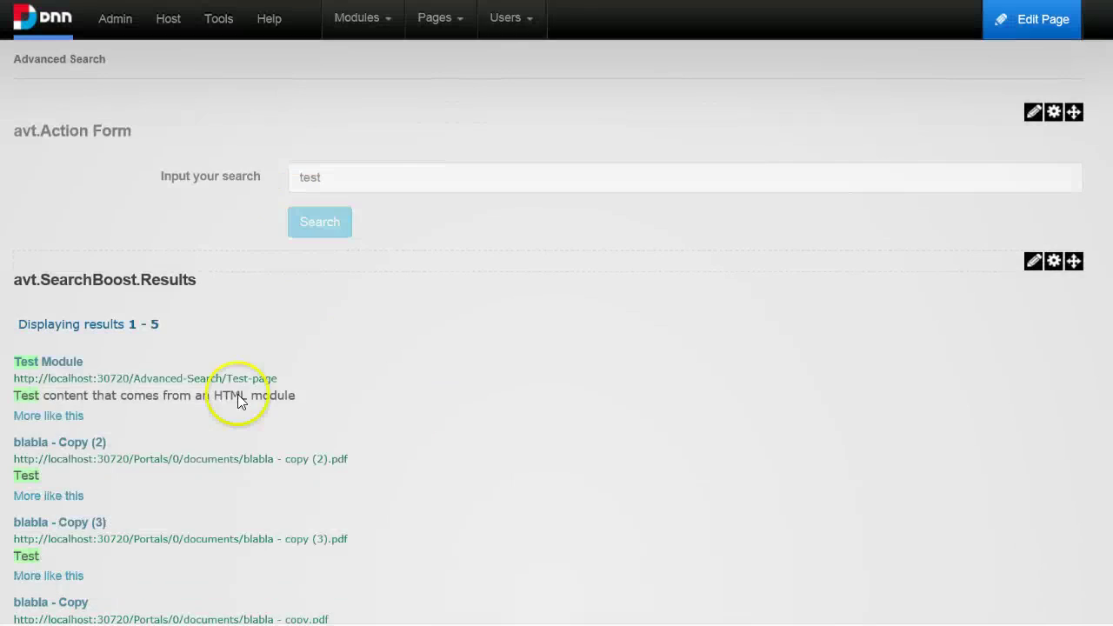
pyautogui.moveTo(355, 221); pyautogui.dragTo(241, 215)
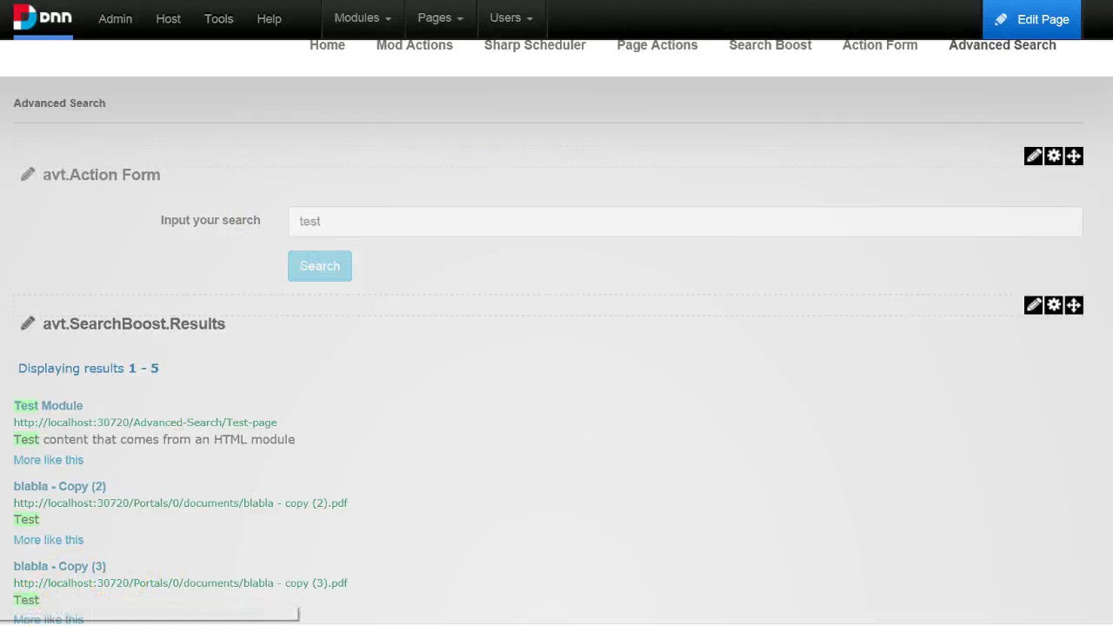
pyautogui.scroll(-1, 277, 381)
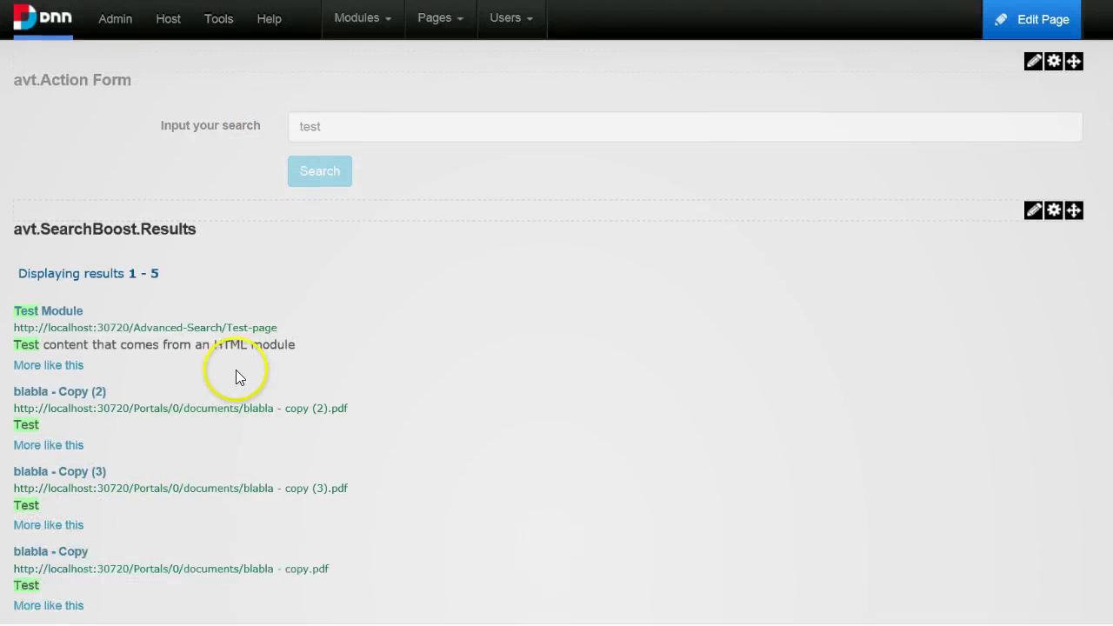
pyautogui.scroll(-1, 96, 296)
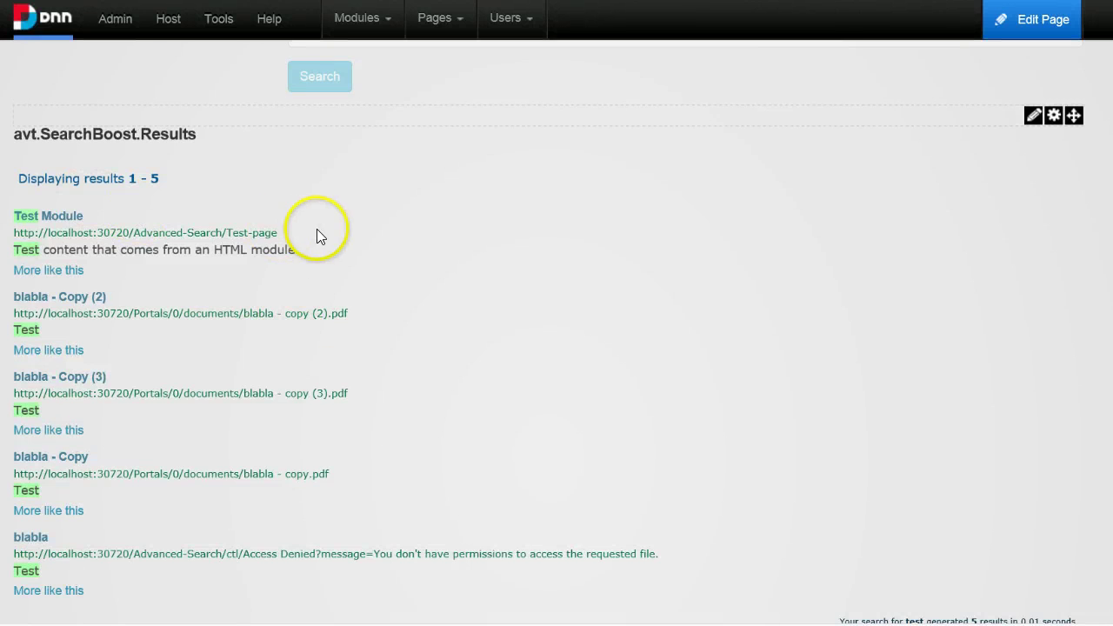
pyautogui.moveTo(304, 231); pyautogui.dragTo(9, 229)
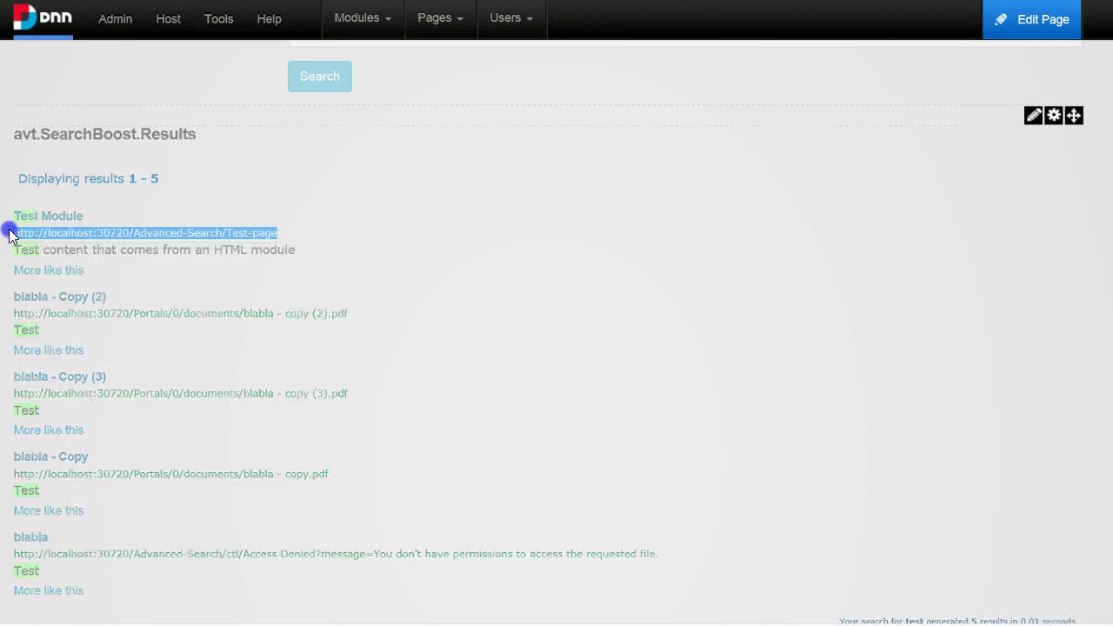
# - Examine the URLs of the listed "test" results, comparing the HTML module page with the PDF documents
pyautogui.click(347, 316)
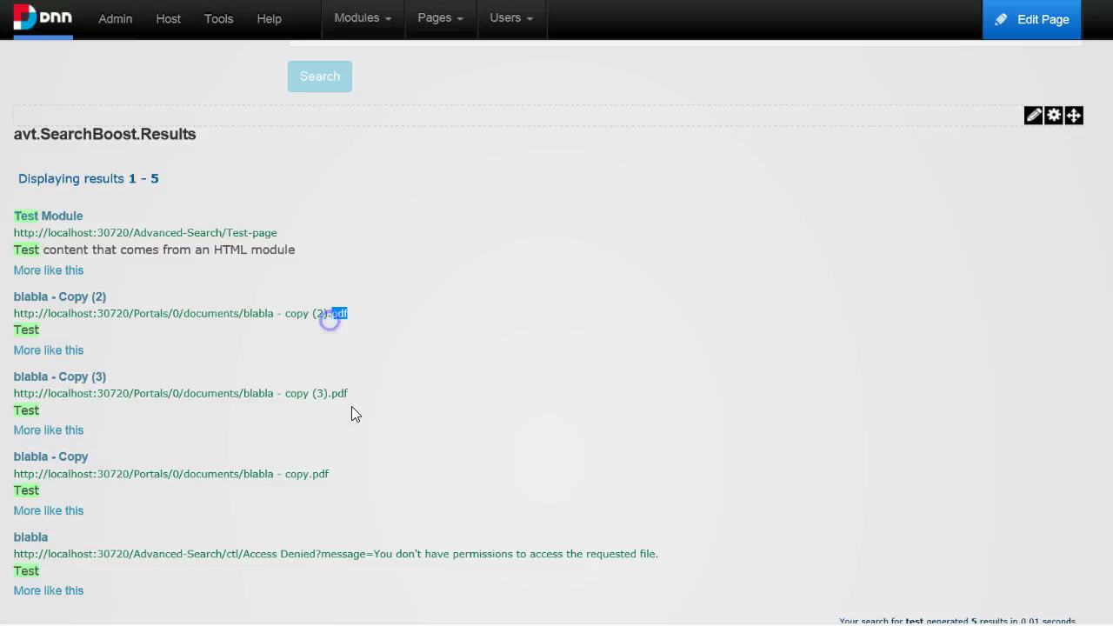
pyautogui.click(449, 375)
pyautogui.click(296, 220)
pyautogui.click(306, 402)
pyautogui.scroll(3, 432, 307)
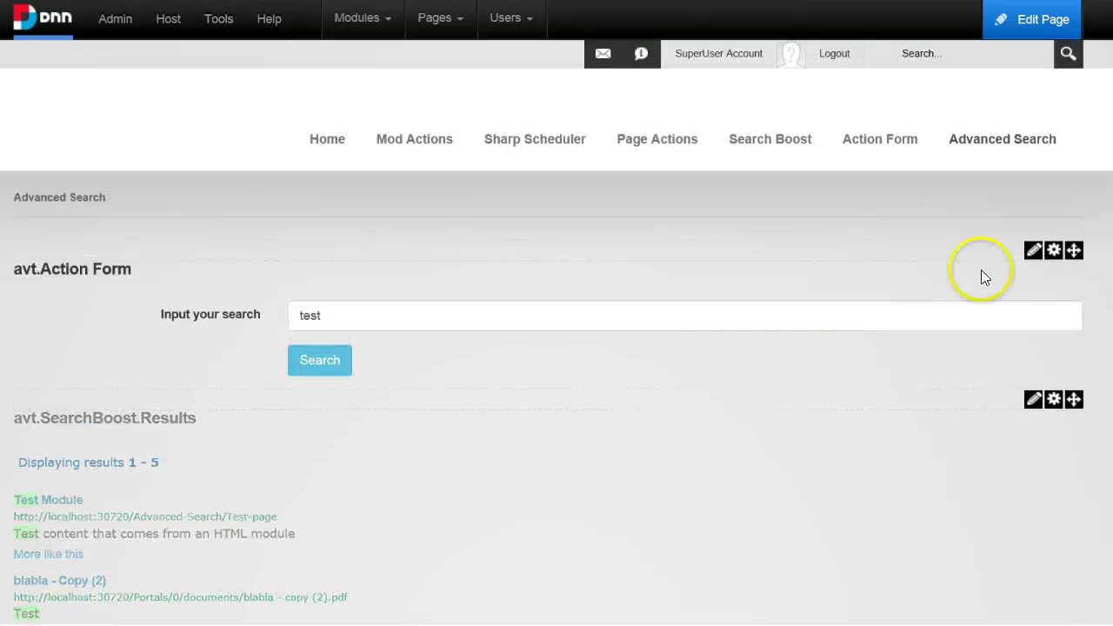
# - Open the Action Form's management page and expand the Search action in the Search button's click handler
pyautogui.moveTo(1033, 252)
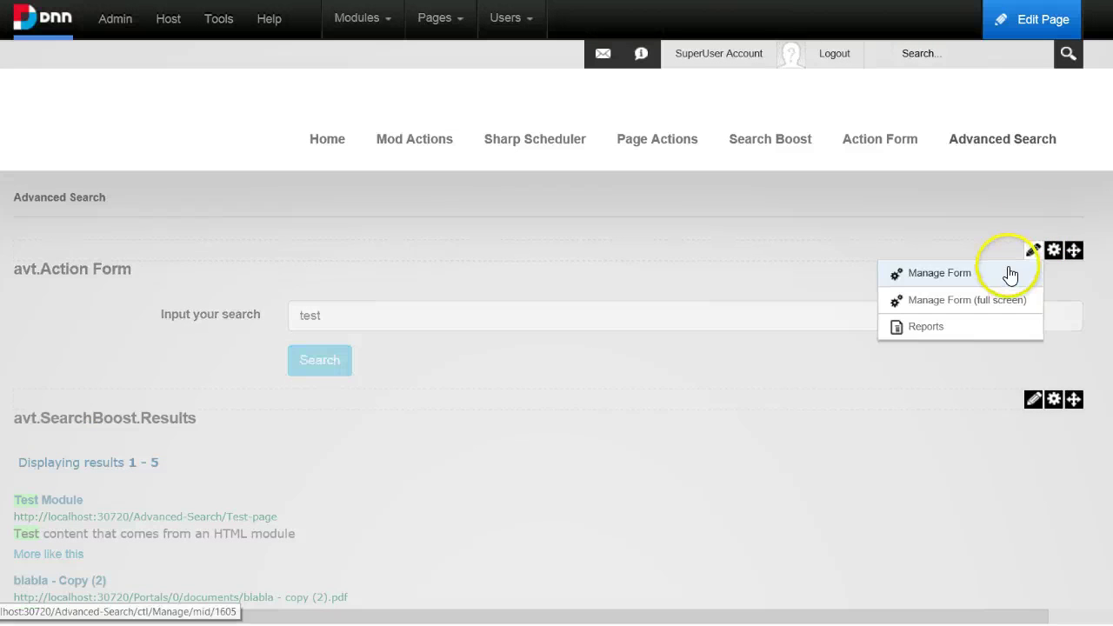
pyautogui.click(1009, 273)
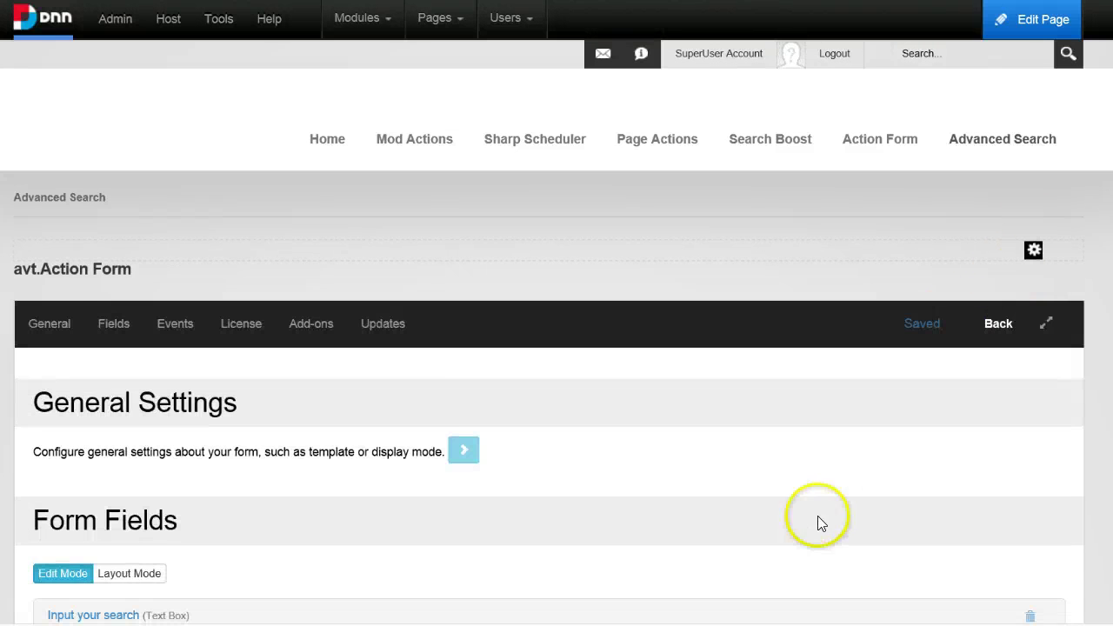
pyautogui.scroll(-3, 817, 516)
pyautogui.scroll(-1, 803, 521)
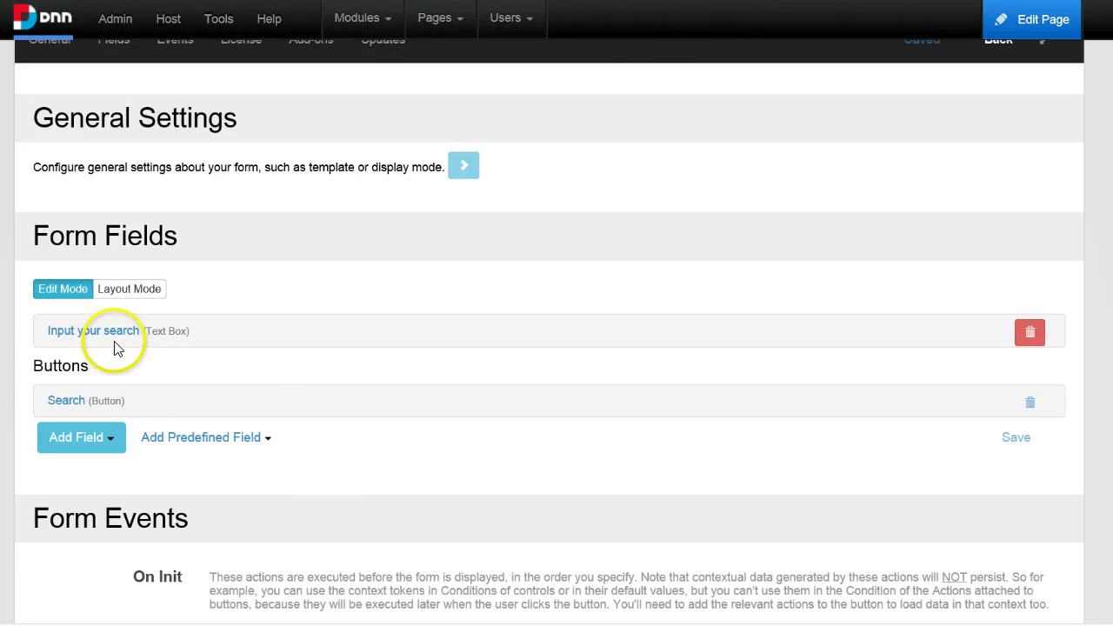
pyautogui.click(83, 398)
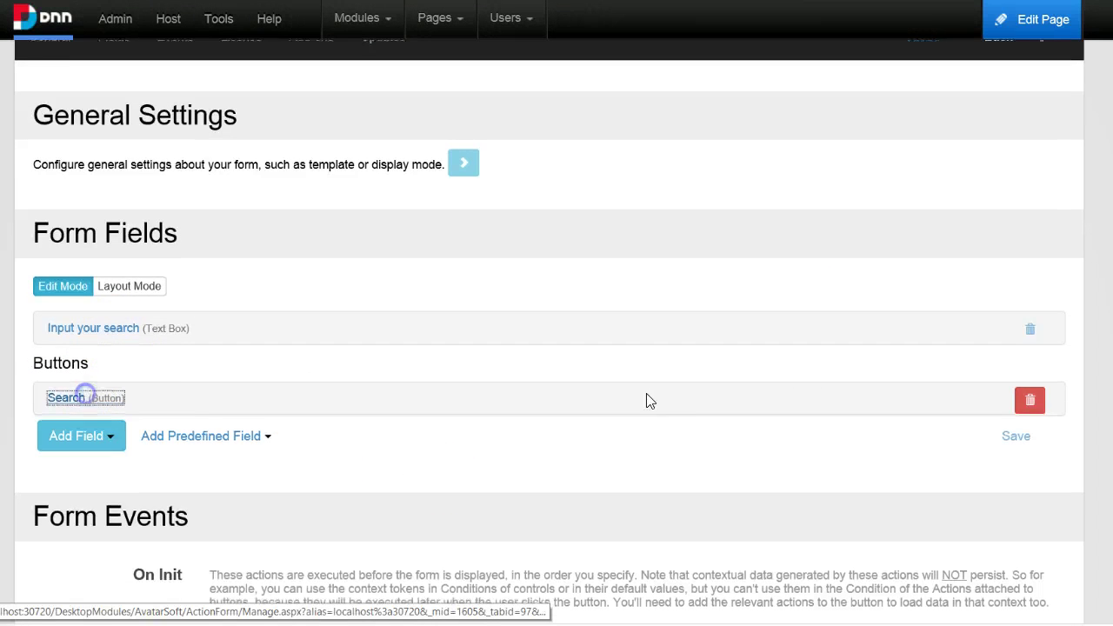
pyautogui.scroll(-1, 534, 398)
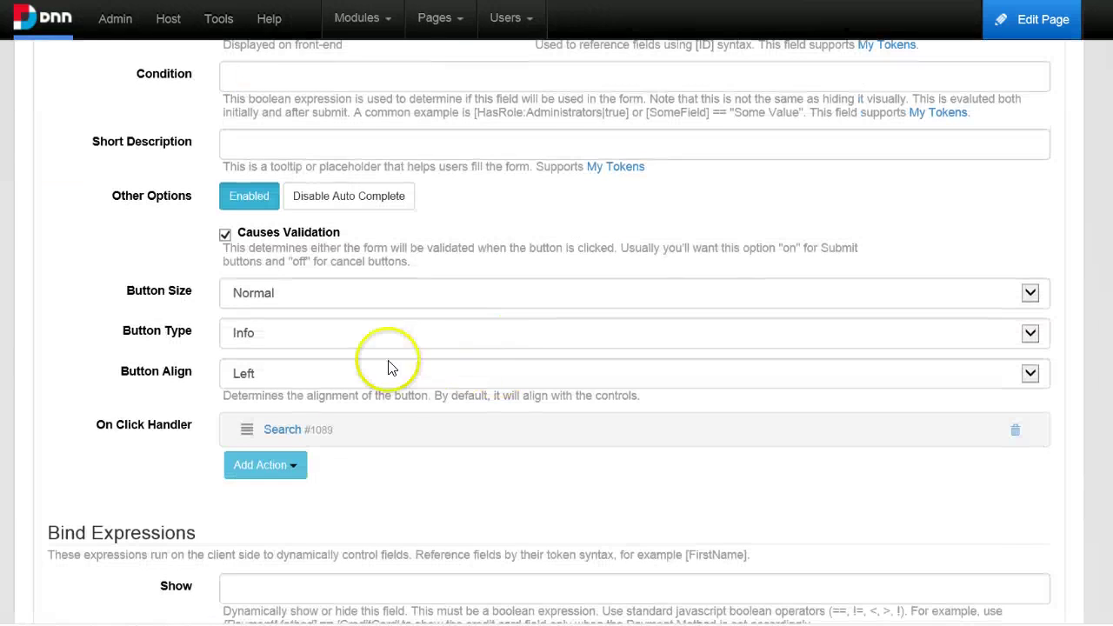
pyautogui.click(313, 429)
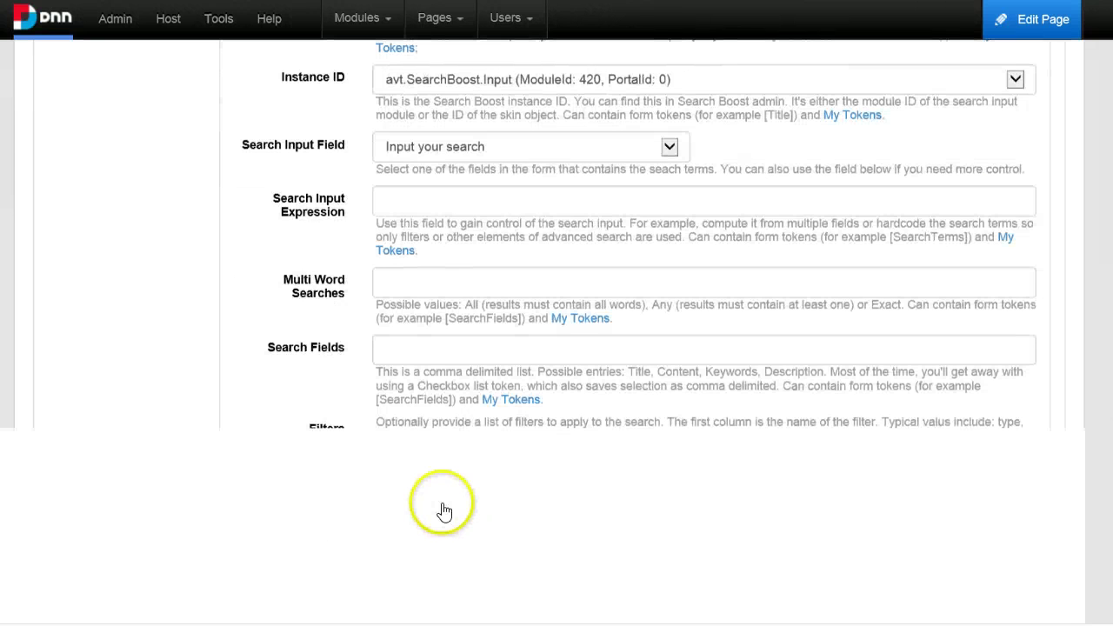
# - Add a filter to the Search action with the filter name Type and the value doc
pyautogui.scroll(-1, 426, 480)
pyautogui.click(410, 407)
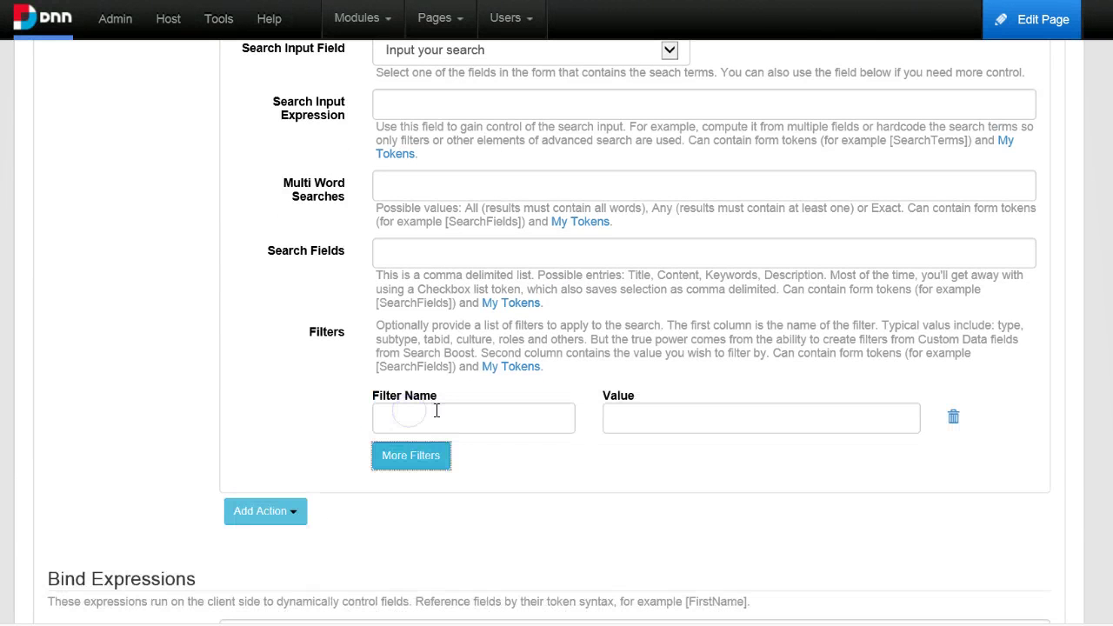
pyautogui.click(437, 410)
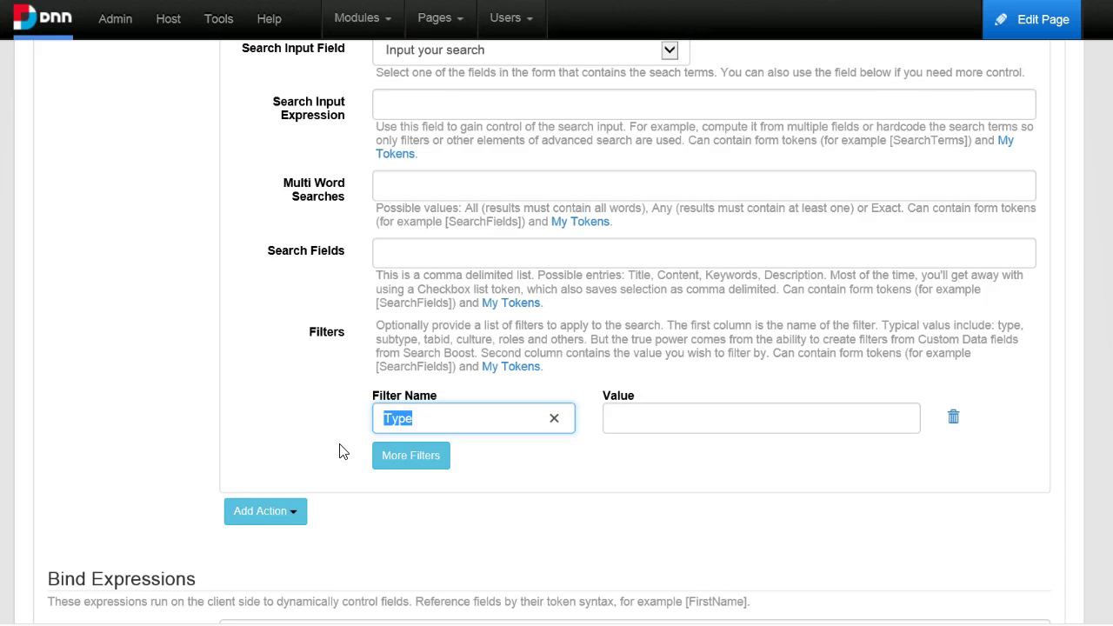
pyautogui.click(704, 410)
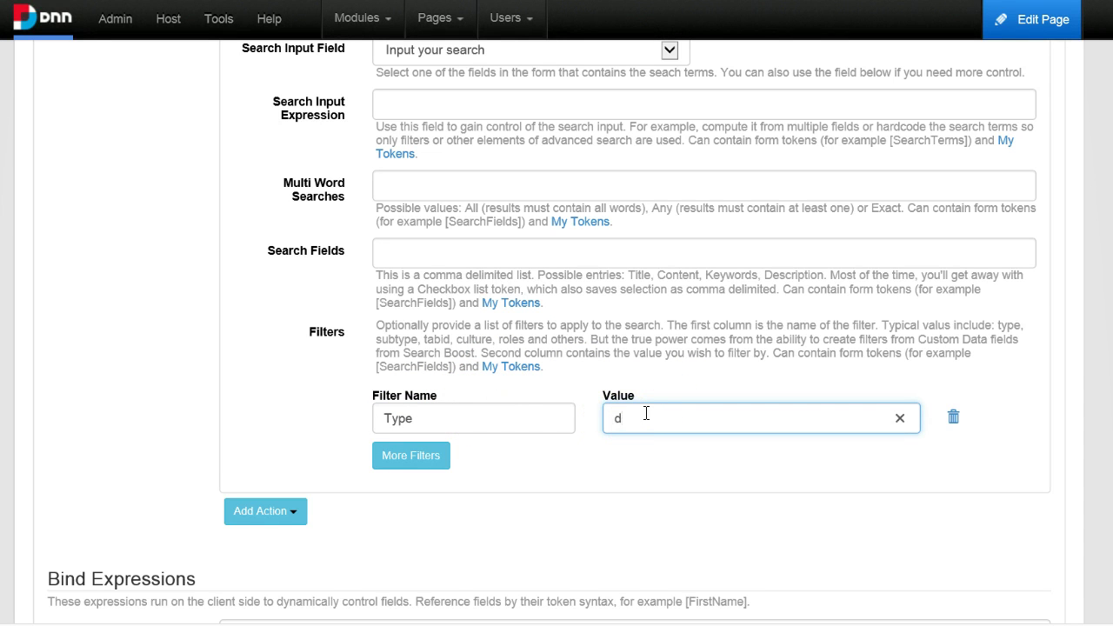
pyautogui.click(652, 465)
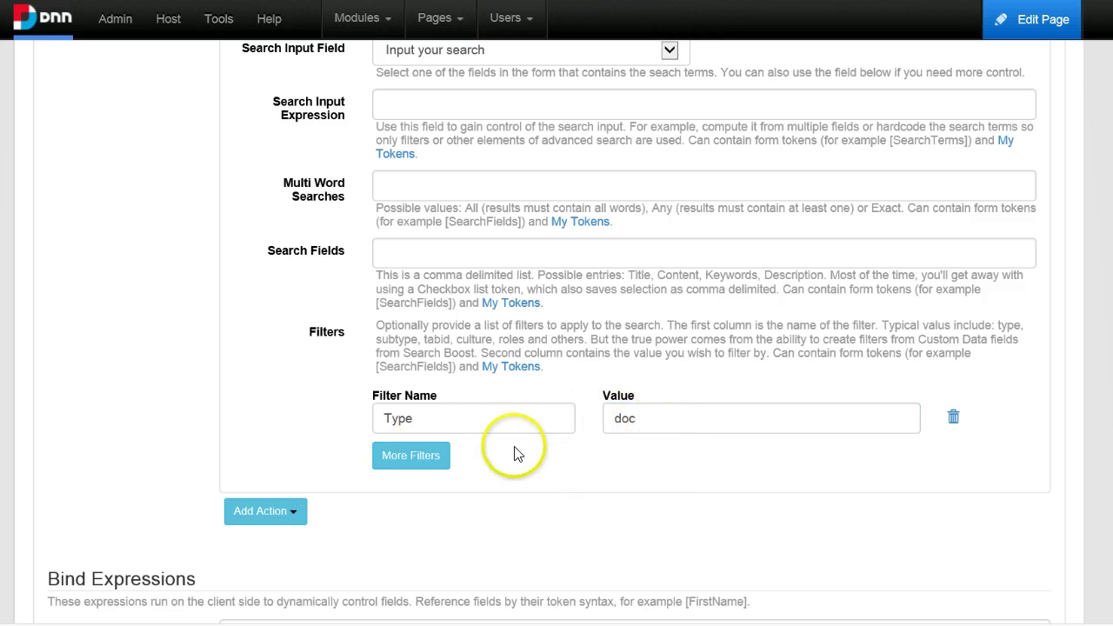
pyautogui.click(293, 439)
pyautogui.press('Tab')
pyautogui.doubleClick(621, 418)
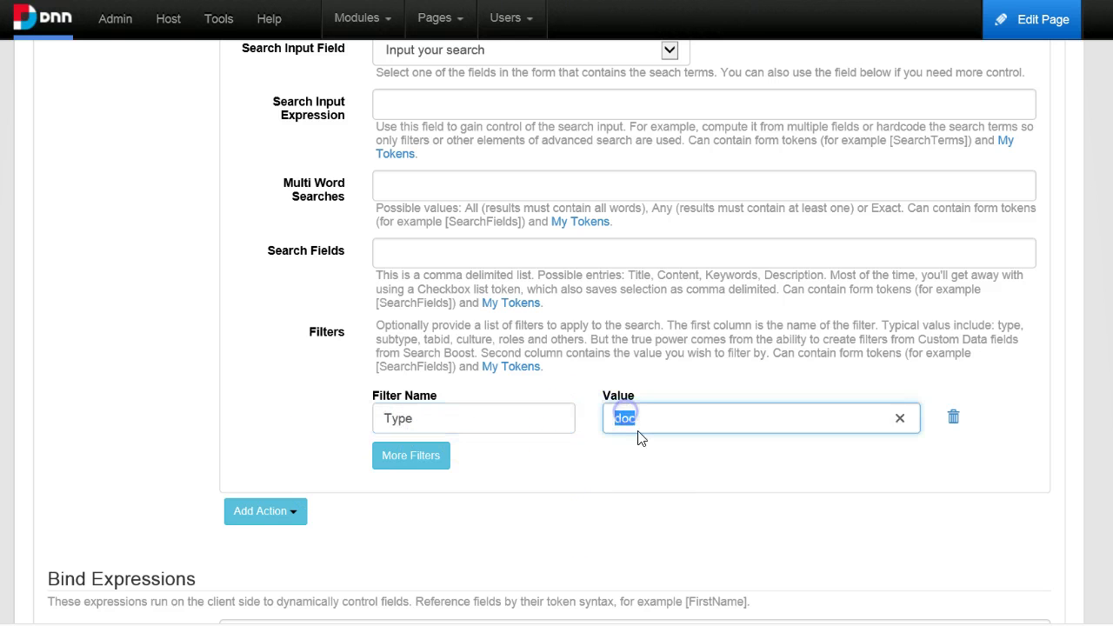
pyautogui.click(641, 455)
# - Save the form fields and return to the Advanced Search page
pyautogui.scroll(-1, 892, 523)
pyautogui.scroll(-10, 892, 522)
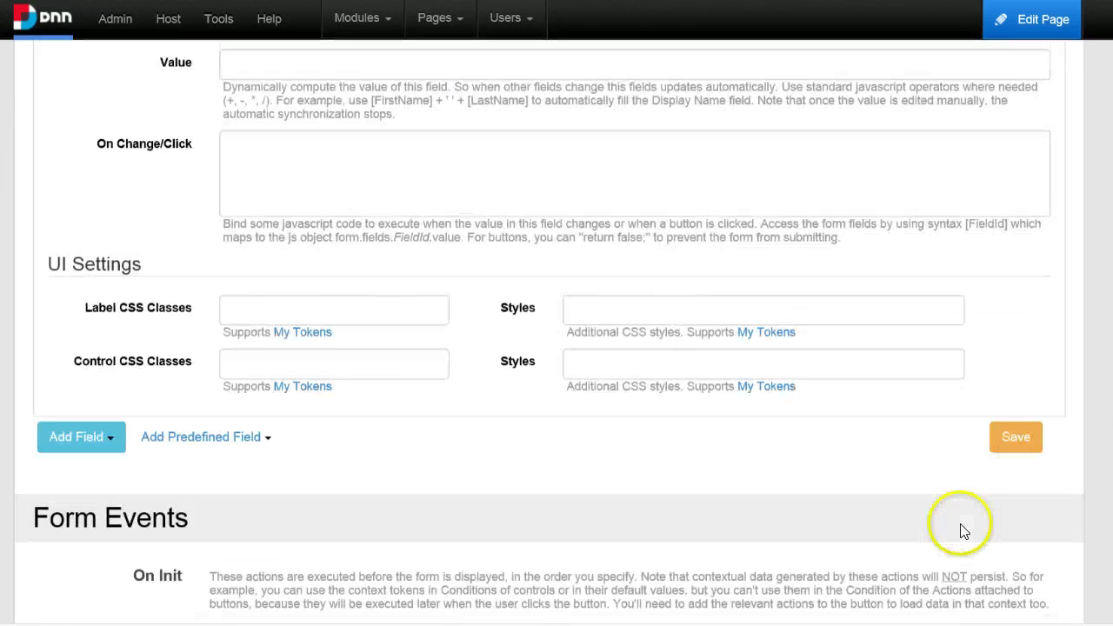
pyautogui.click(1026, 412)
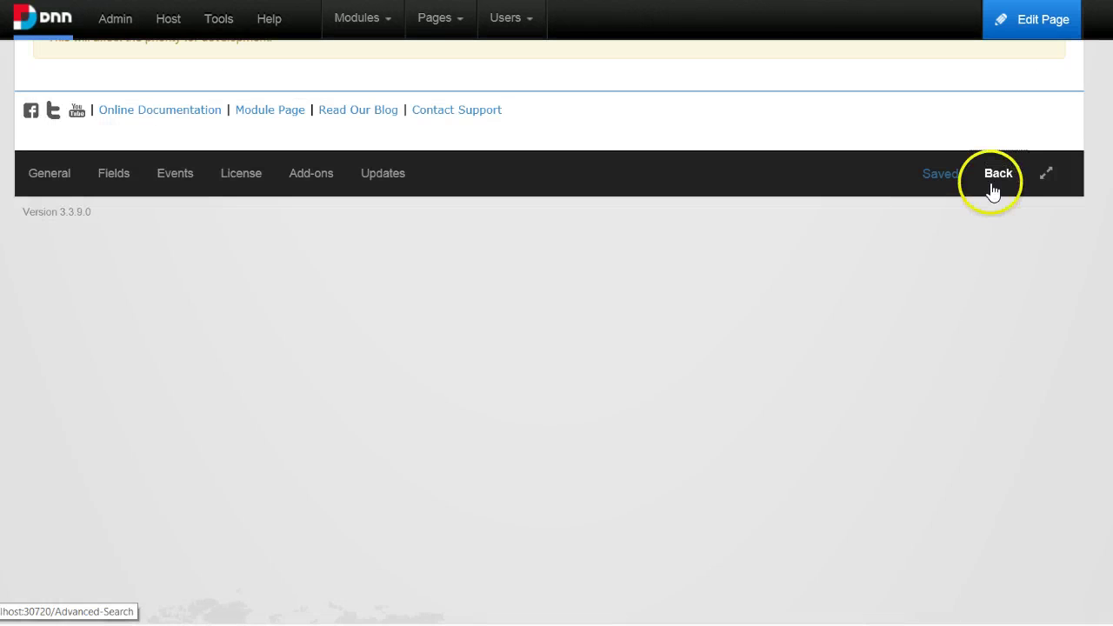
pyautogui.click(995, 174)
# - Search for "test" with the form and look through the results filtered by document type
pyautogui.click(400, 320)
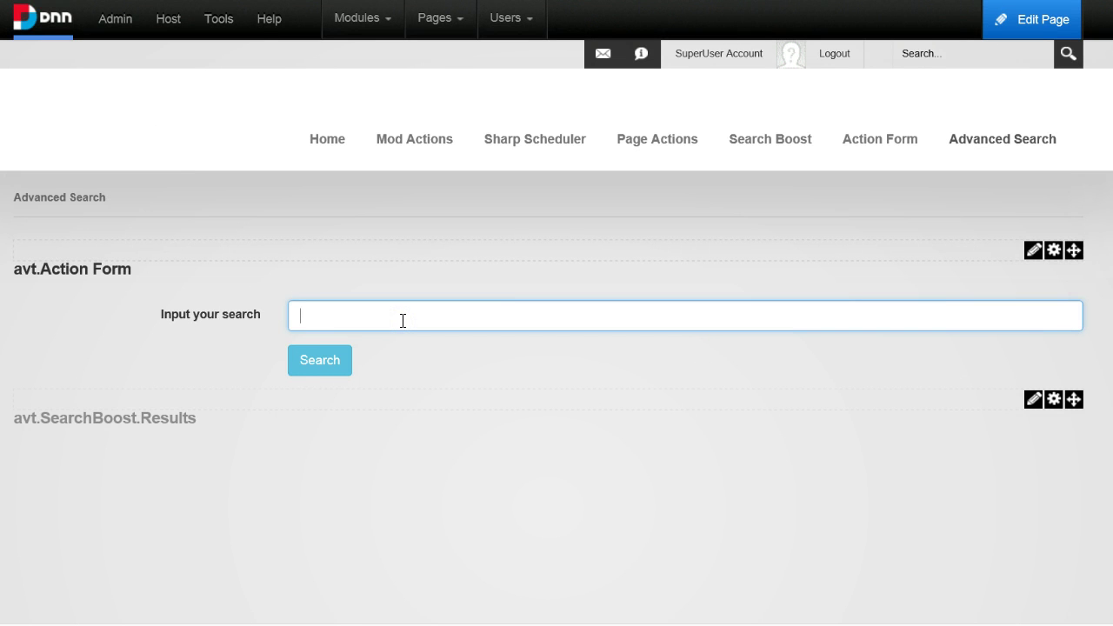
pyautogui.press('Return')
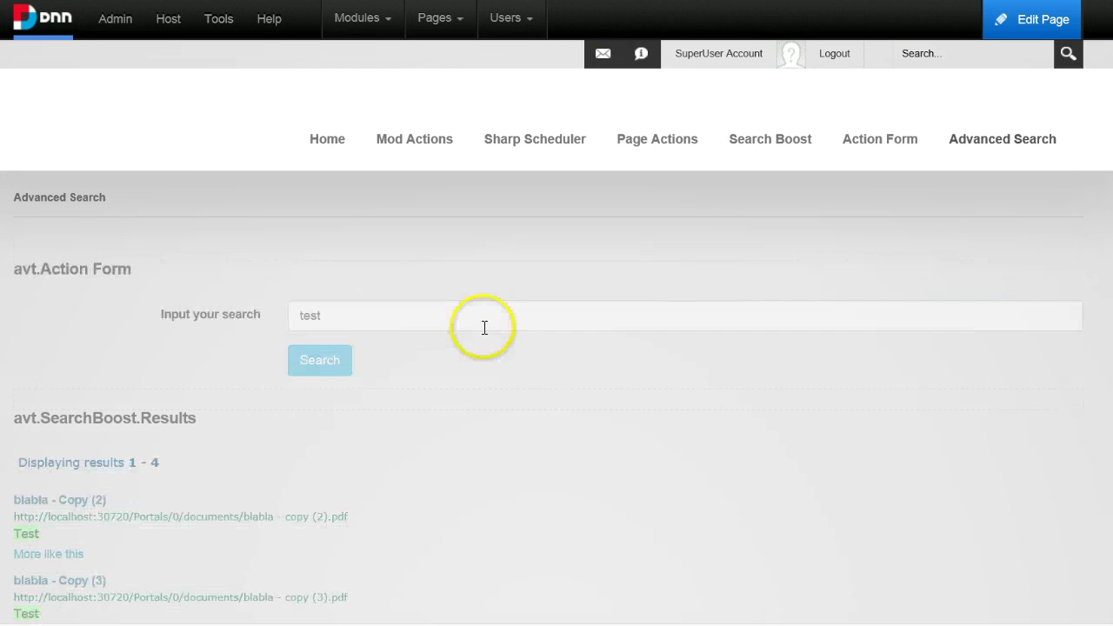
pyautogui.scroll(-4, 480, 335)
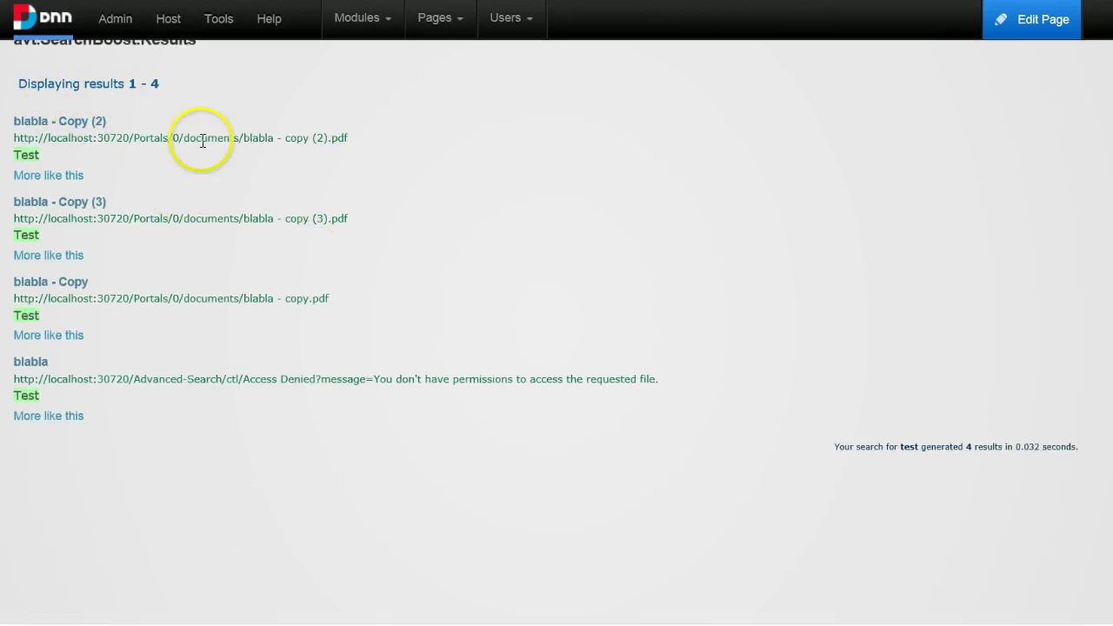
pyautogui.scroll(1, 226, 165)
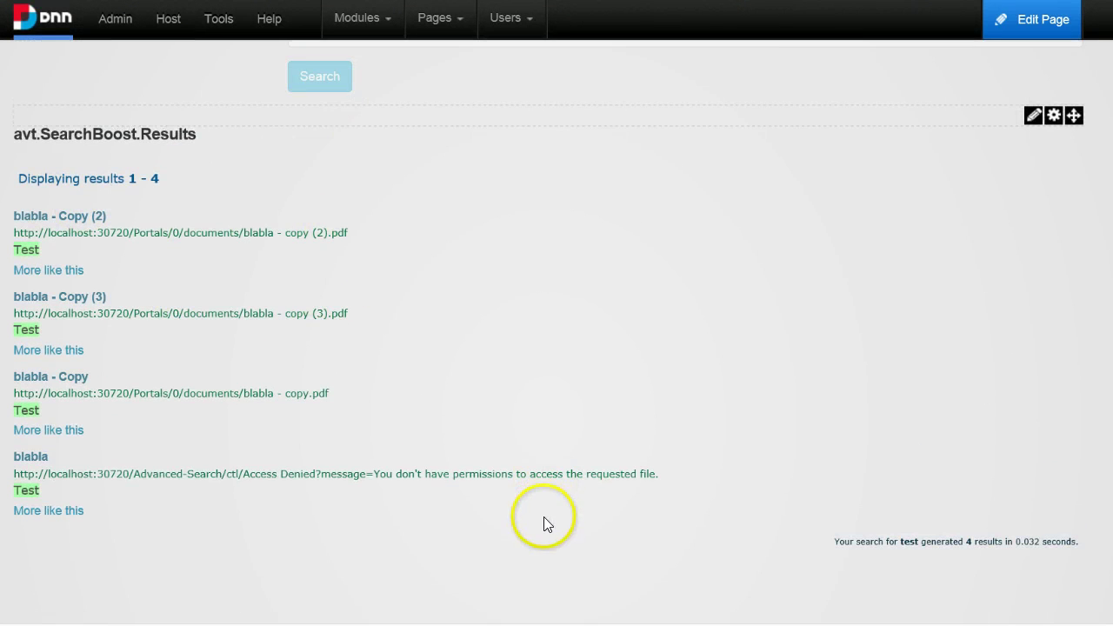
pyautogui.scroll(3, 859, 449)
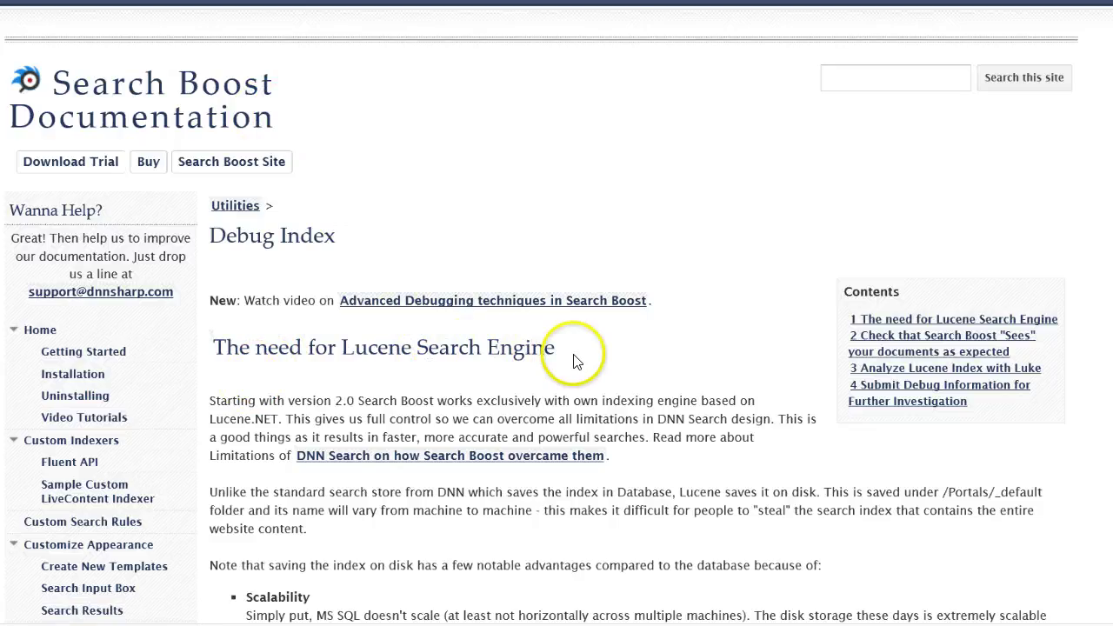
# - Read the Debug Index page of the Search Boost documentation, including the section on analyzing the Lucene index with Luke
pyautogui.scroll(-10, 532, 391)
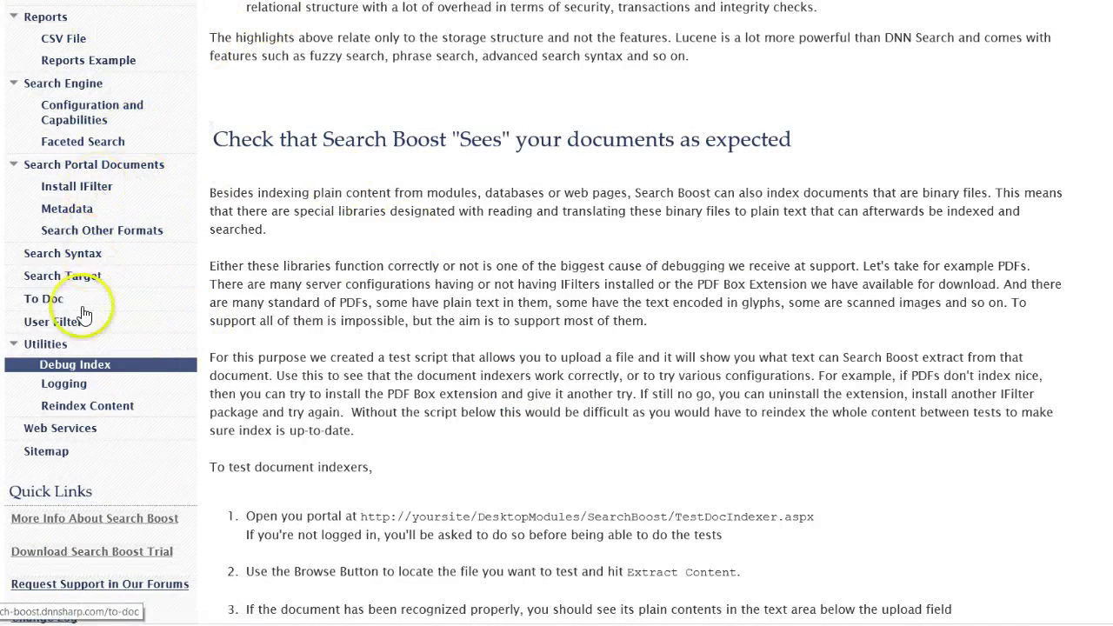
pyautogui.click(75, 366)
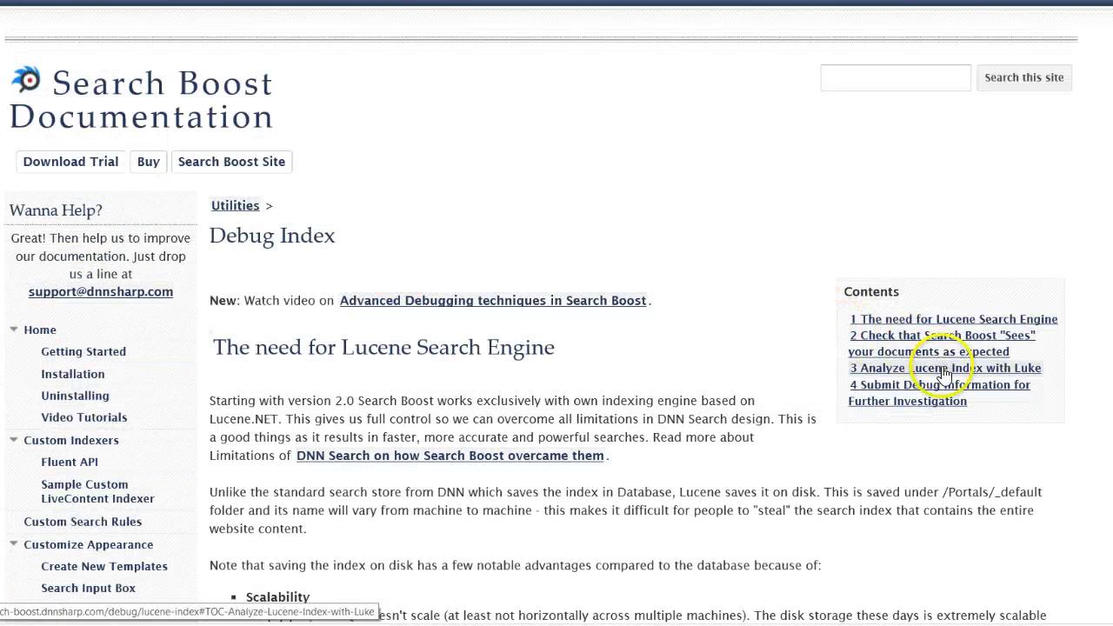
pyautogui.click(947, 369)
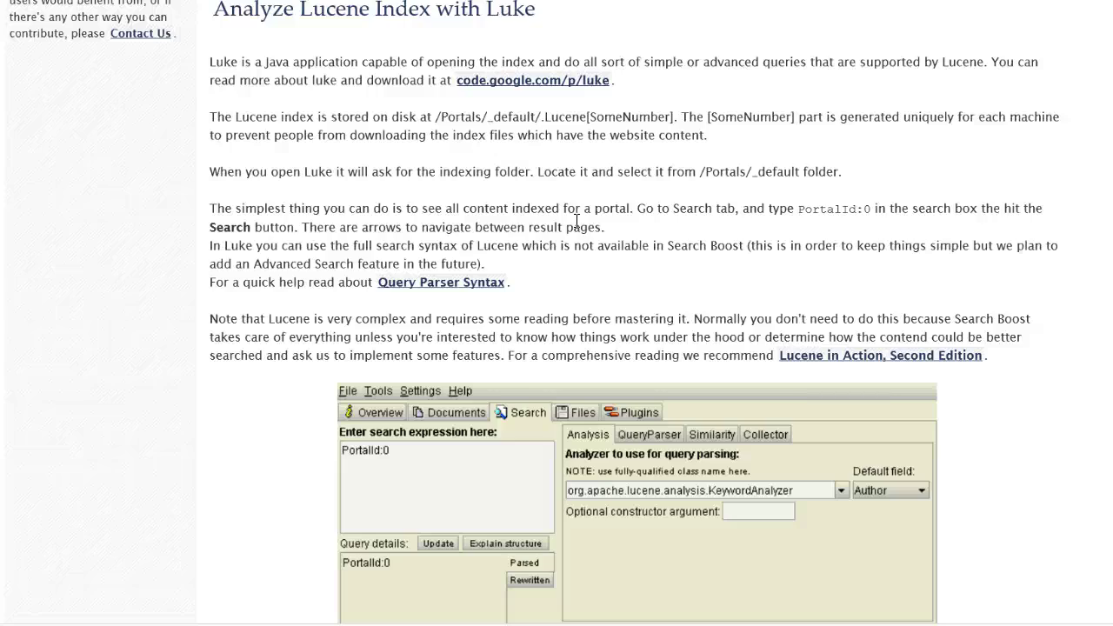
pyautogui.scroll(-8, 577, 220)
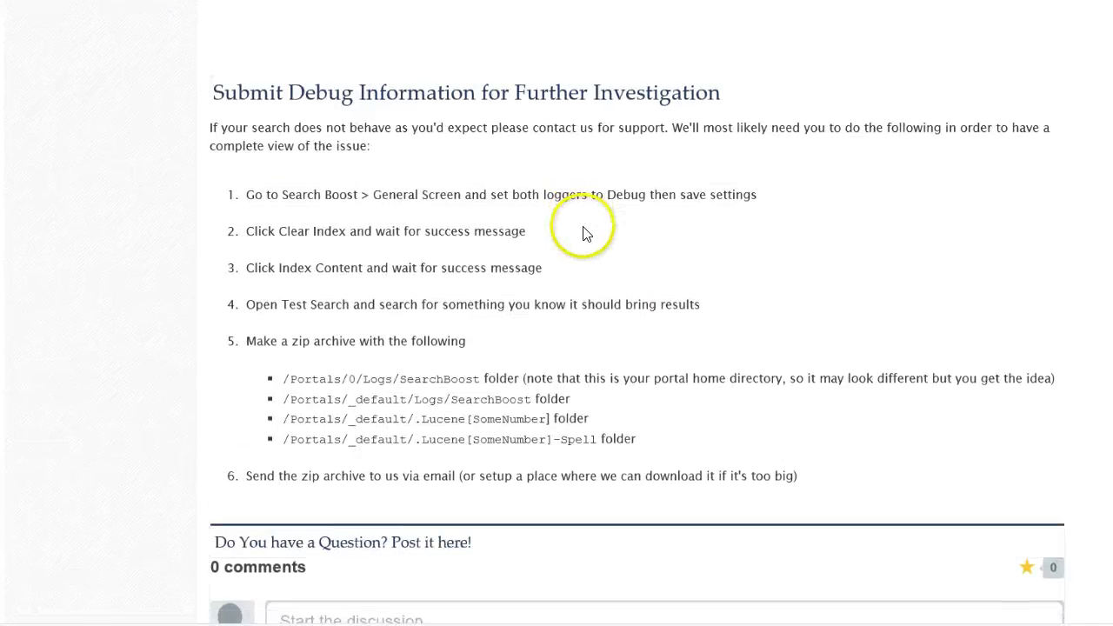
pyautogui.scroll(10, 582, 233)
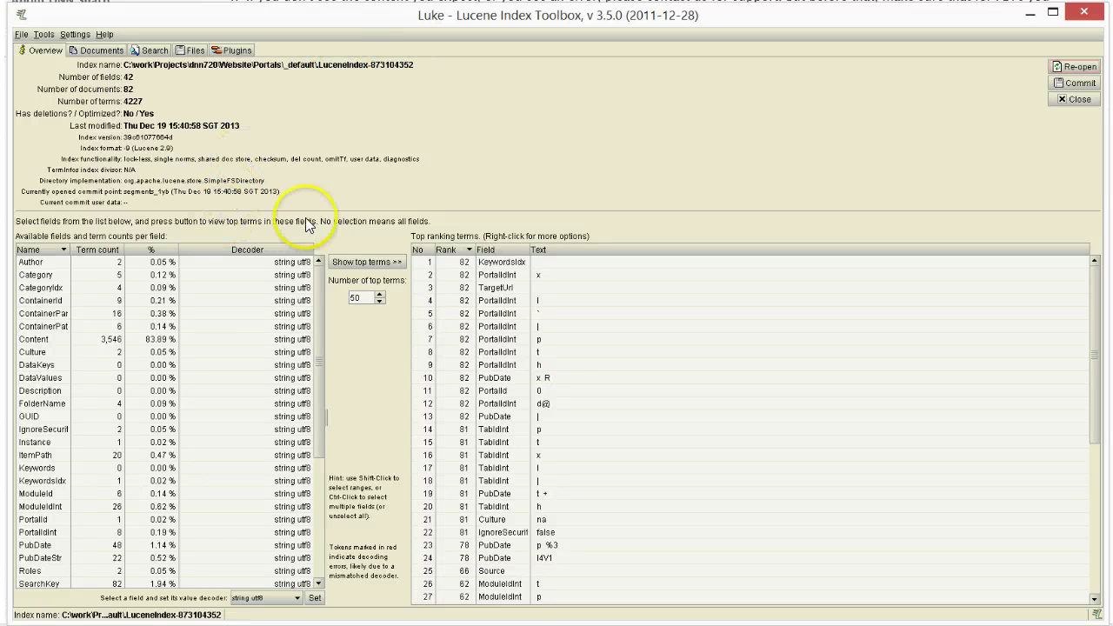
# - In Luke, examine the available index fields, including Type, Title, __parent and __path
pyautogui.click(87, 301)
pyautogui.scroll(-3, 75, 316)
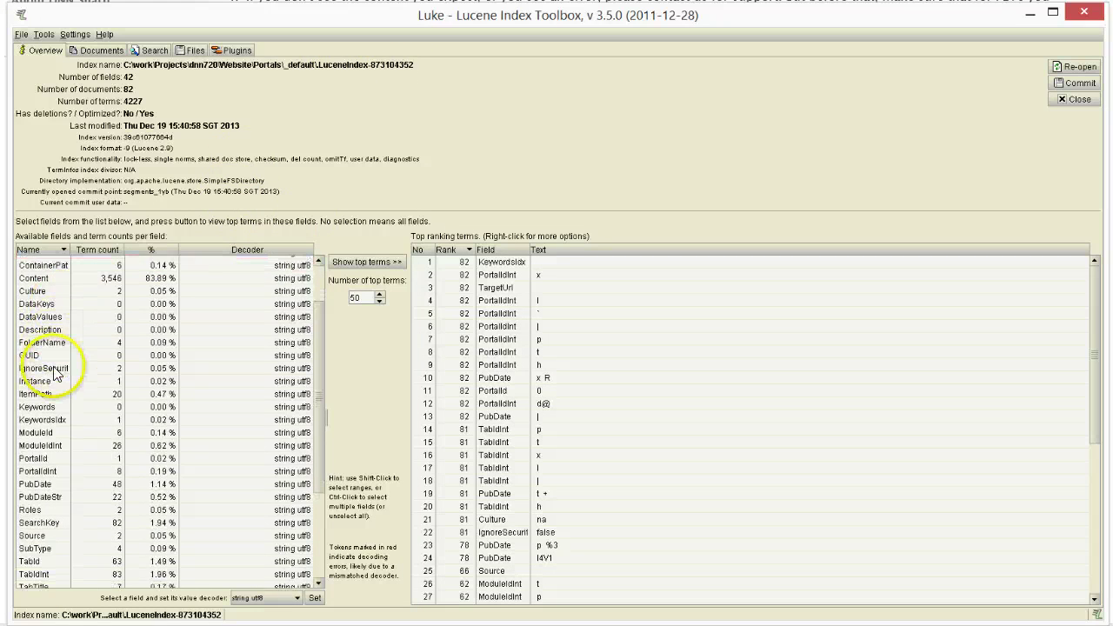
pyautogui.scroll(-4, 53, 372)
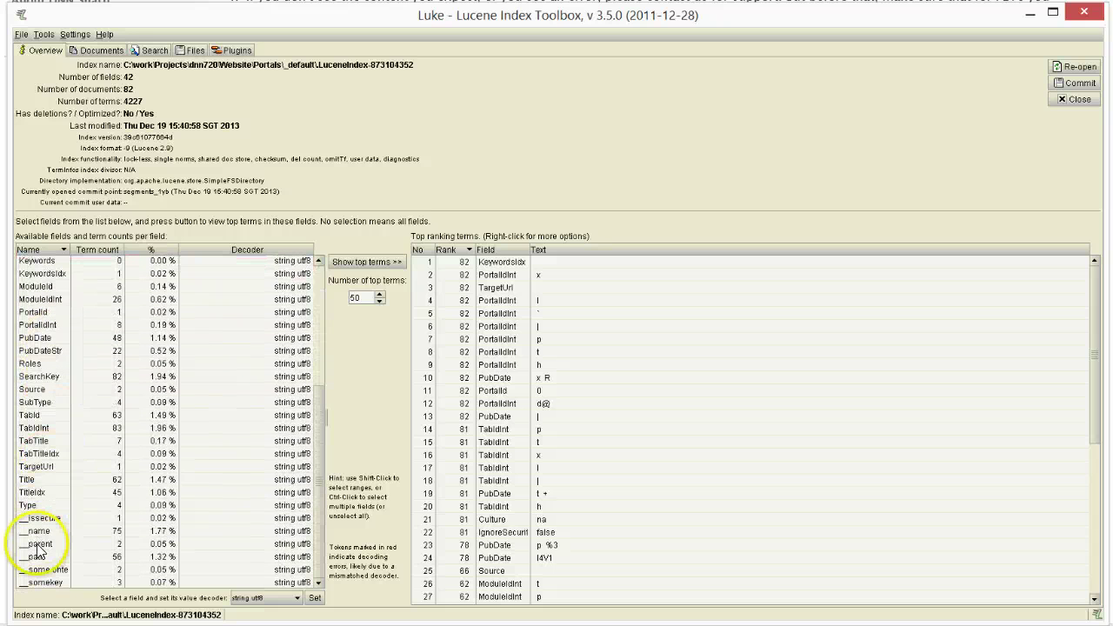
pyautogui.click(38, 545)
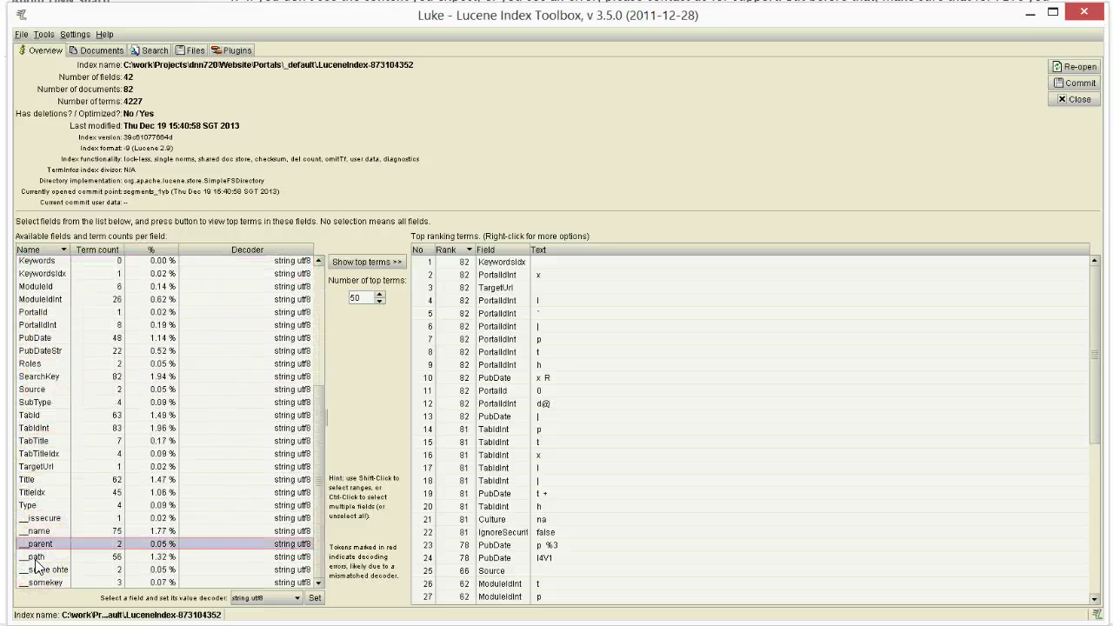
pyautogui.click(36, 557)
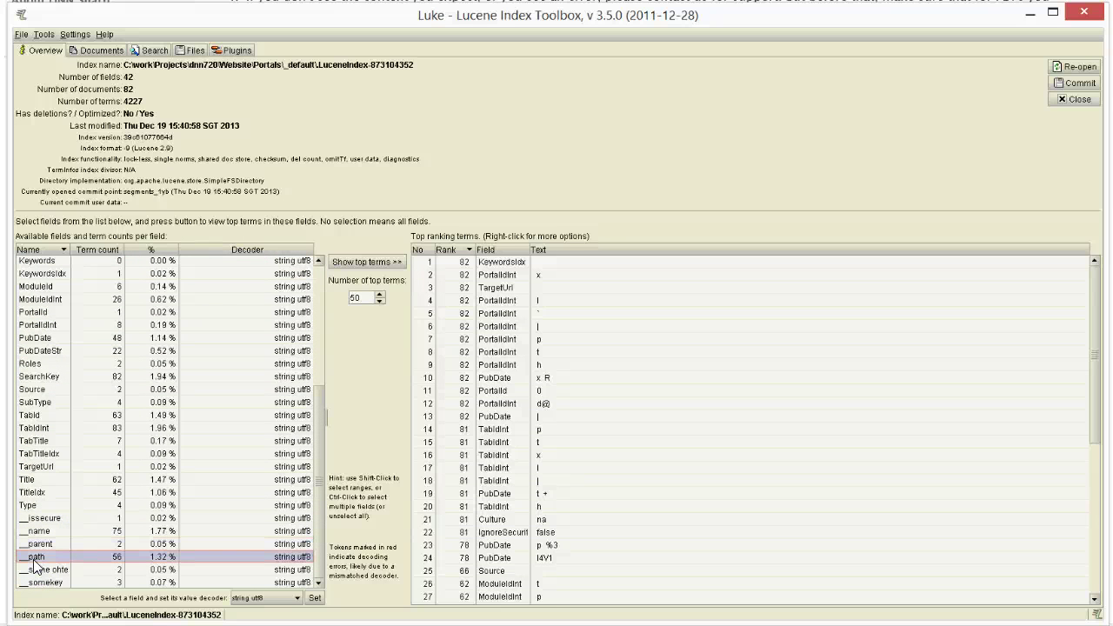
pyautogui.click(30, 508)
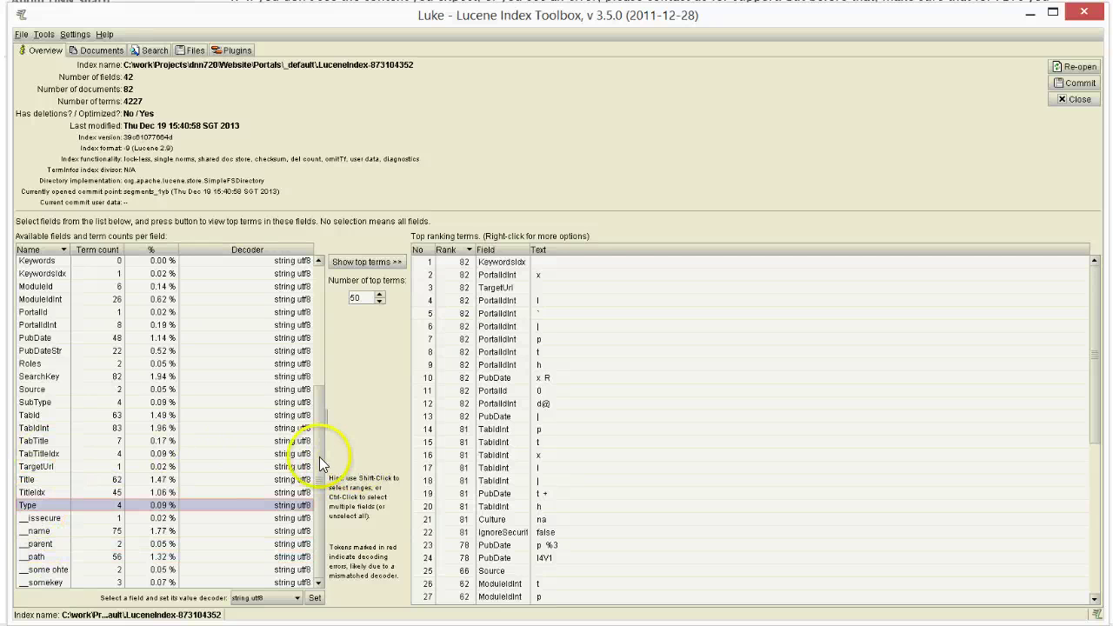
pyautogui.click(46, 481)
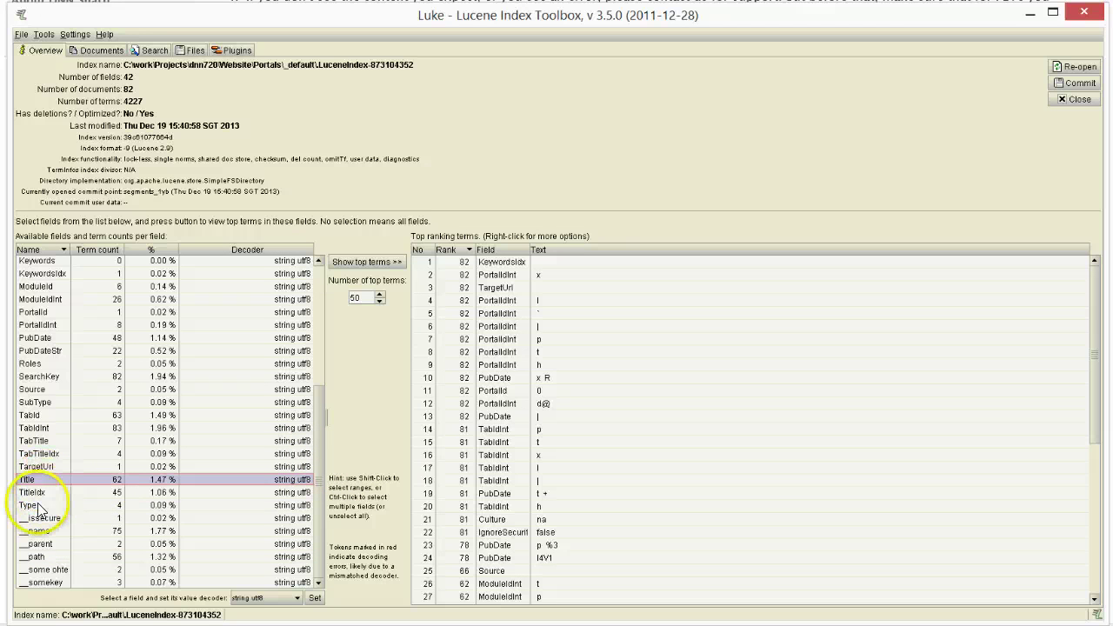
pyautogui.click(38, 508)
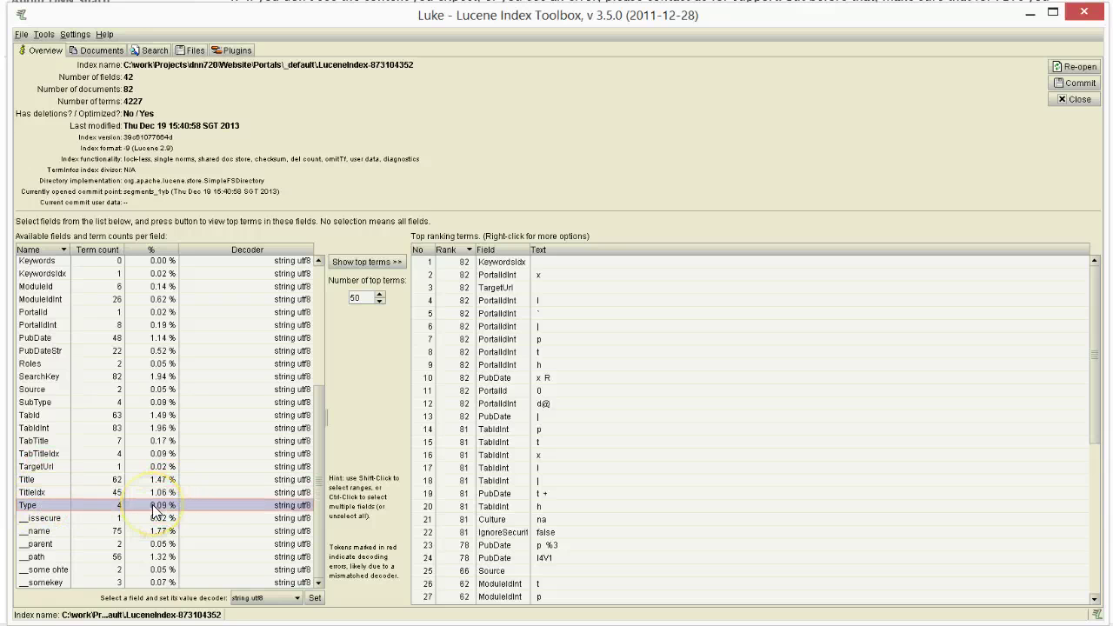
pyautogui.doubleClick(42, 543)
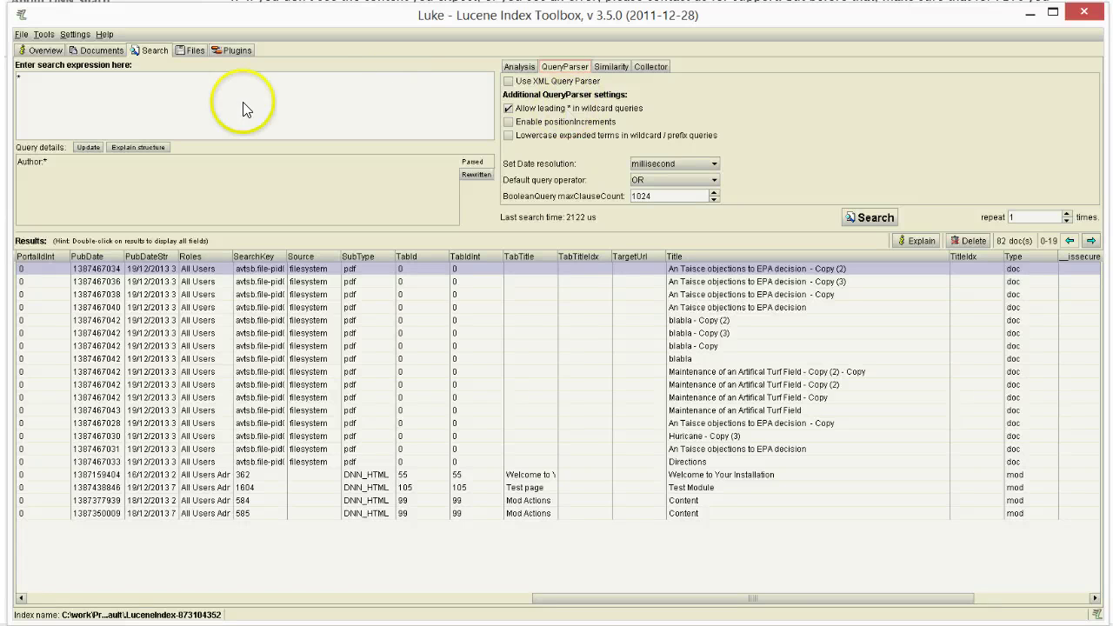
# - Run a search with the expression * in Luke to list the indexed documents and their field values
pyautogui.click(17, 78)
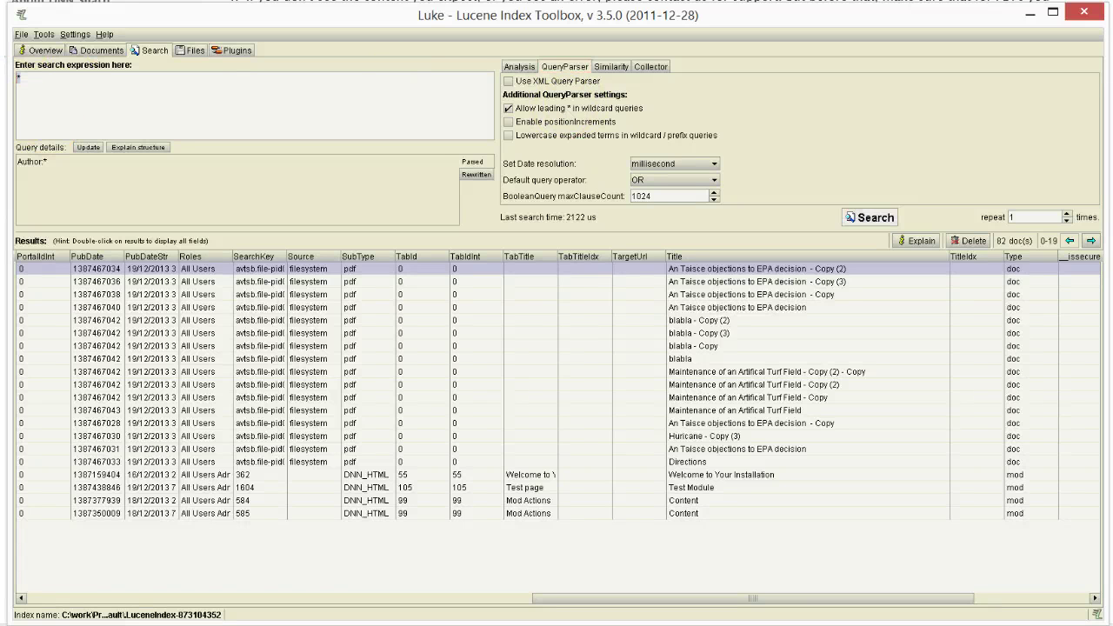
pyautogui.press('Return')
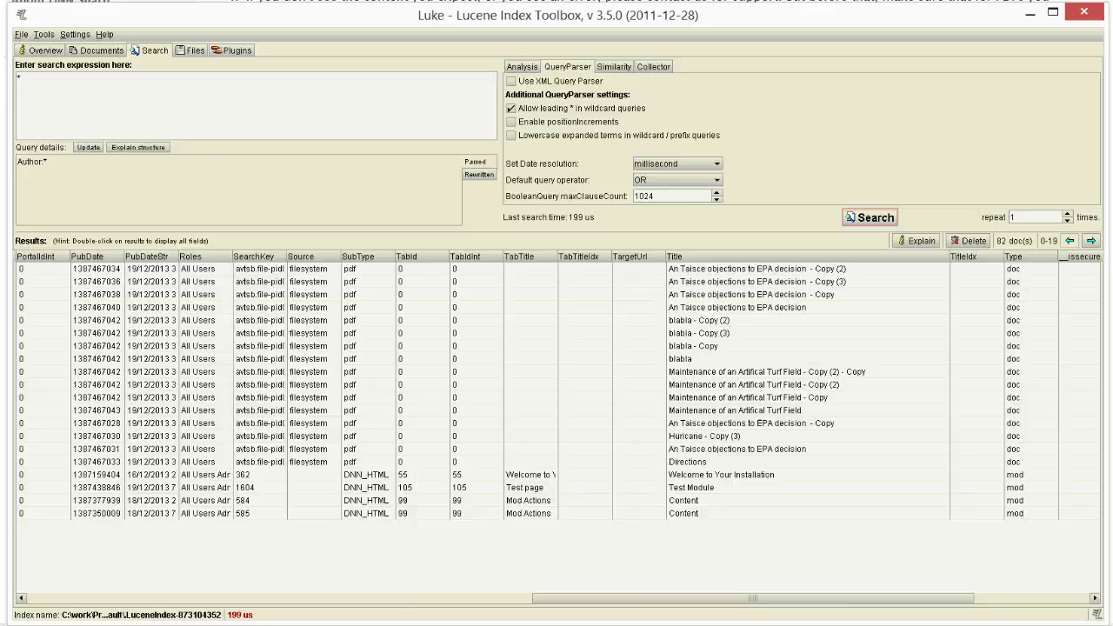
# - Examine the field columns of the indexed documents in Luke, widening the Roles column to read its full values
pyautogui.hscroll(-10, 557, 391)
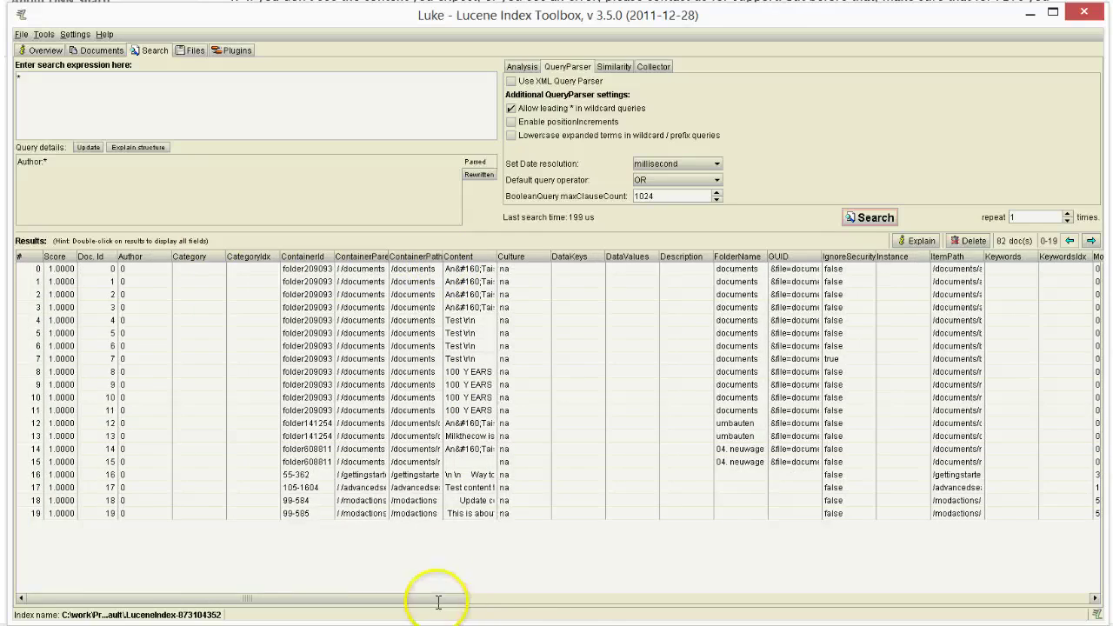
pyautogui.moveTo(438, 602); pyautogui.dragTo(744, 606)
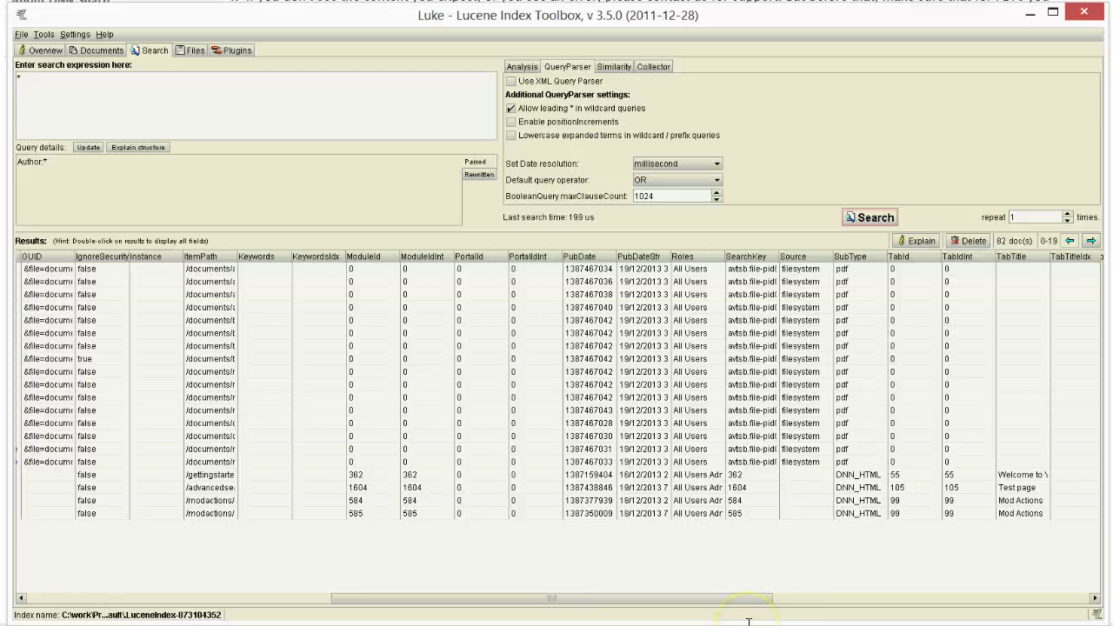
pyautogui.moveTo(745, 598); pyautogui.dragTo(820, 598)
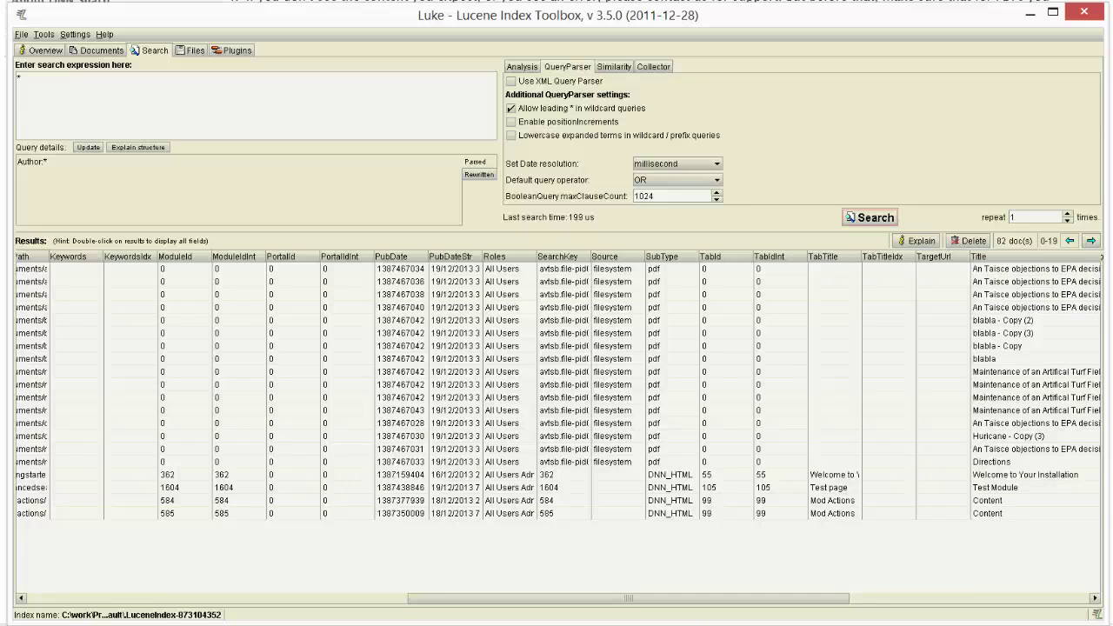
pyautogui.click(260, 281)
pyautogui.hscroll(10, 818, 470)
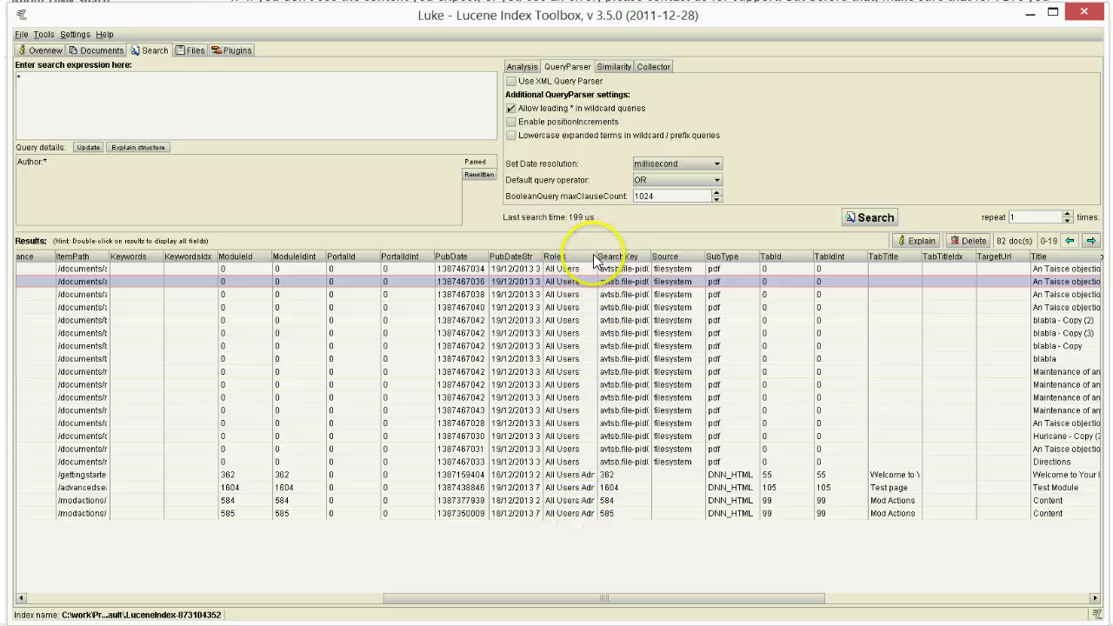
pyautogui.moveTo(597, 260); pyautogui.dragTo(692, 259)
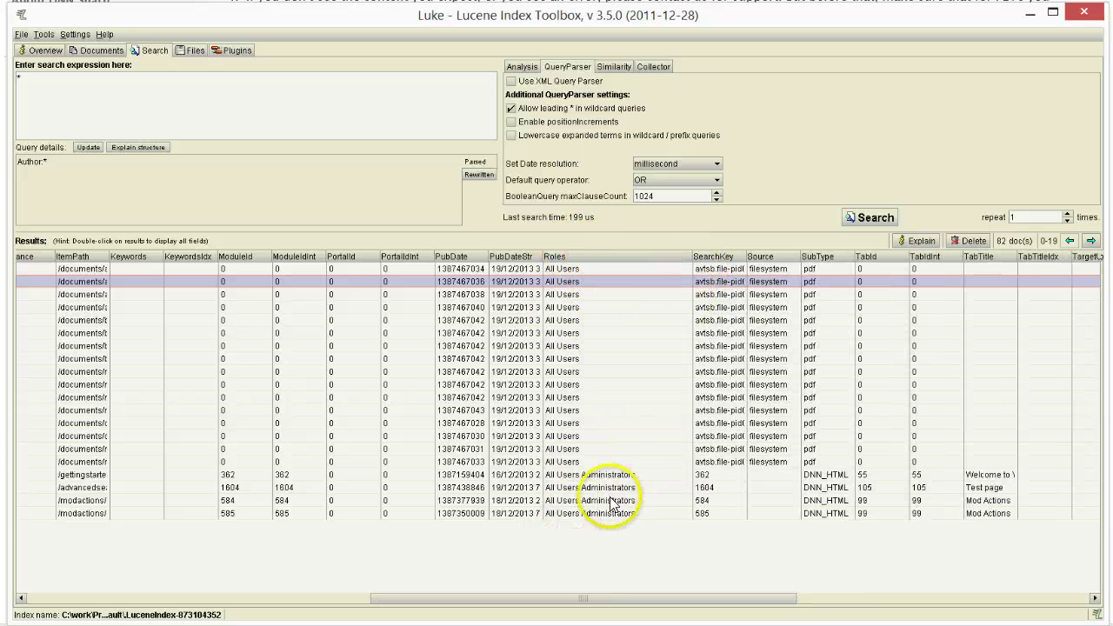
pyautogui.hscroll(-10, 559, 426)
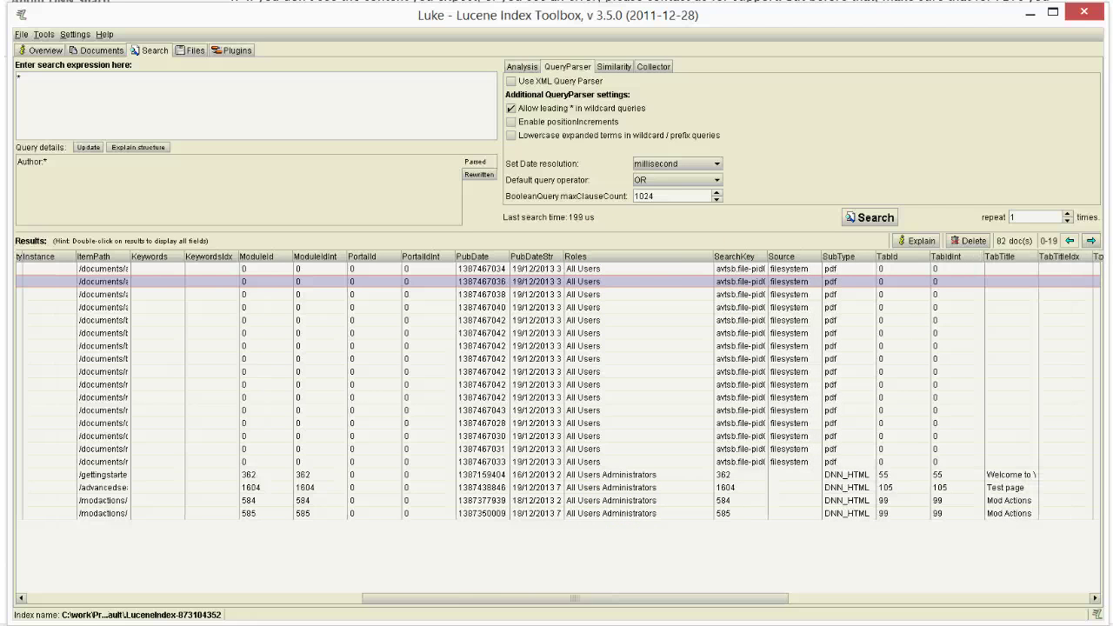
pyautogui.hscroll(-2, 558, 426)
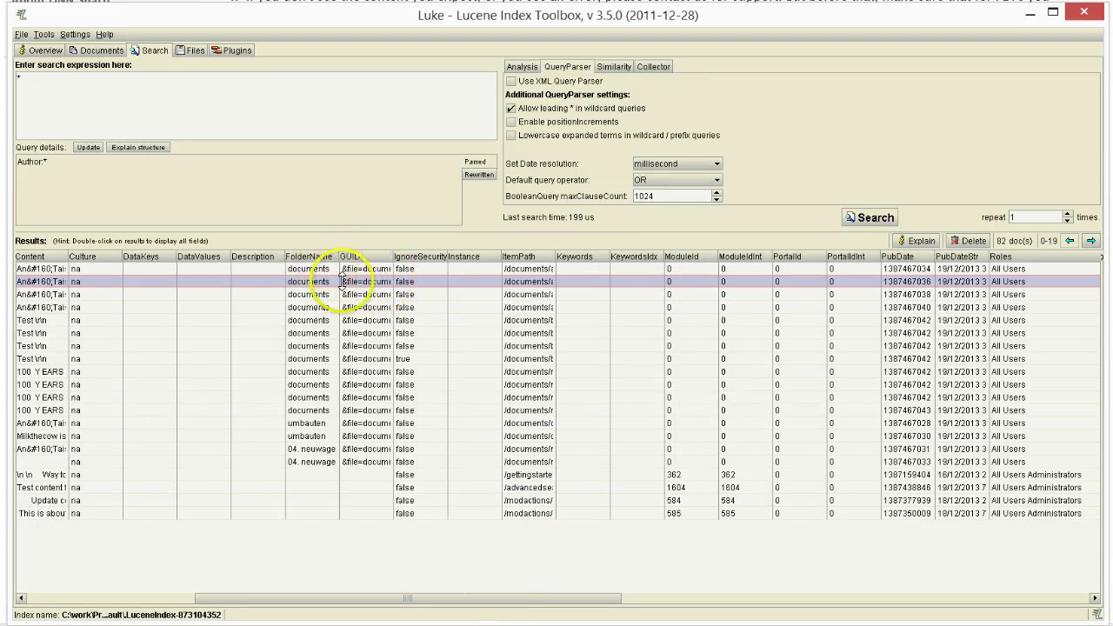
pyautogui.moveTo(434, 598); pyautogui.dragTo(264, 598)
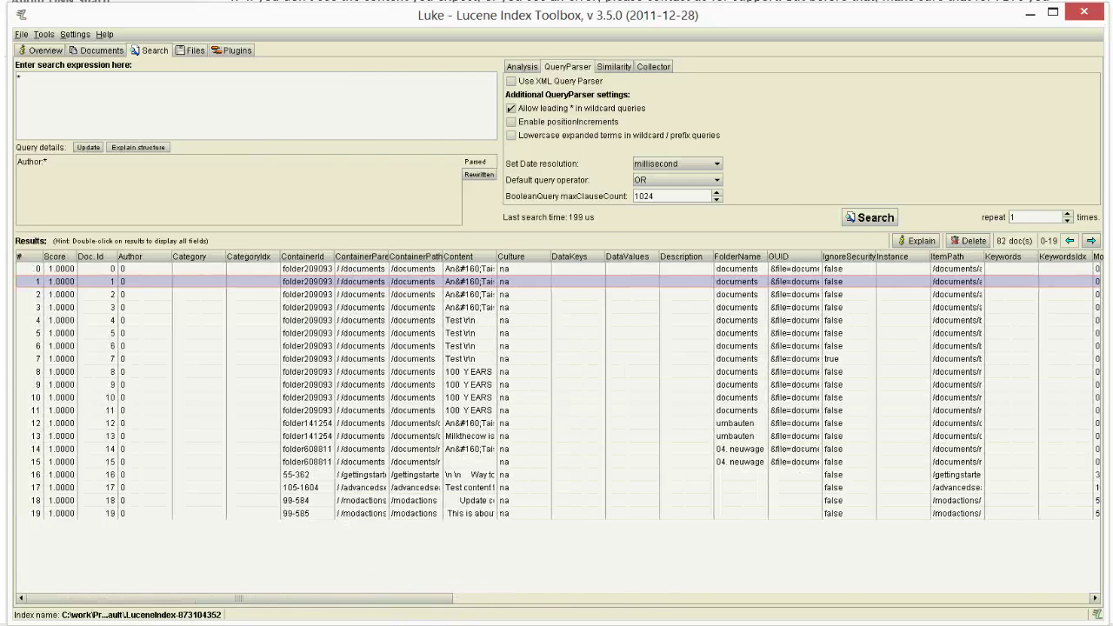
pyautogui.hscroll(10, 696, 512)
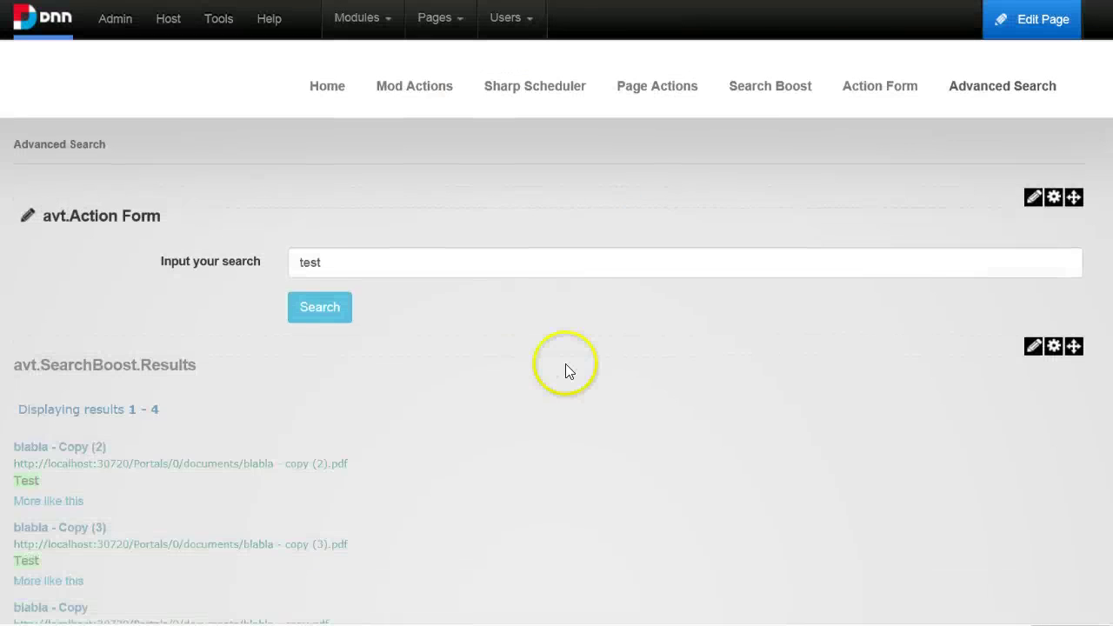
# - Switch to the Advanced Search page in DNN and open the management page of the Action Form module
pyautogui.scroll(-1, 566, 364)
pyautogui.moveTo(1031, 159)
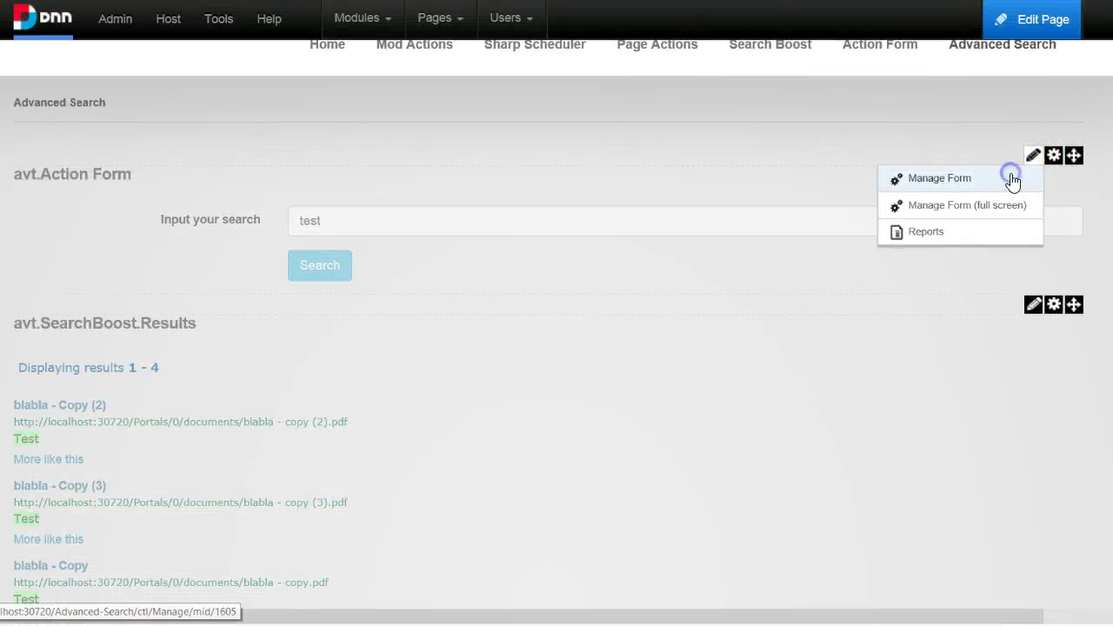
pyautogui.click(1011, 176)
pyautogui.scroll(-2, 380, 372)
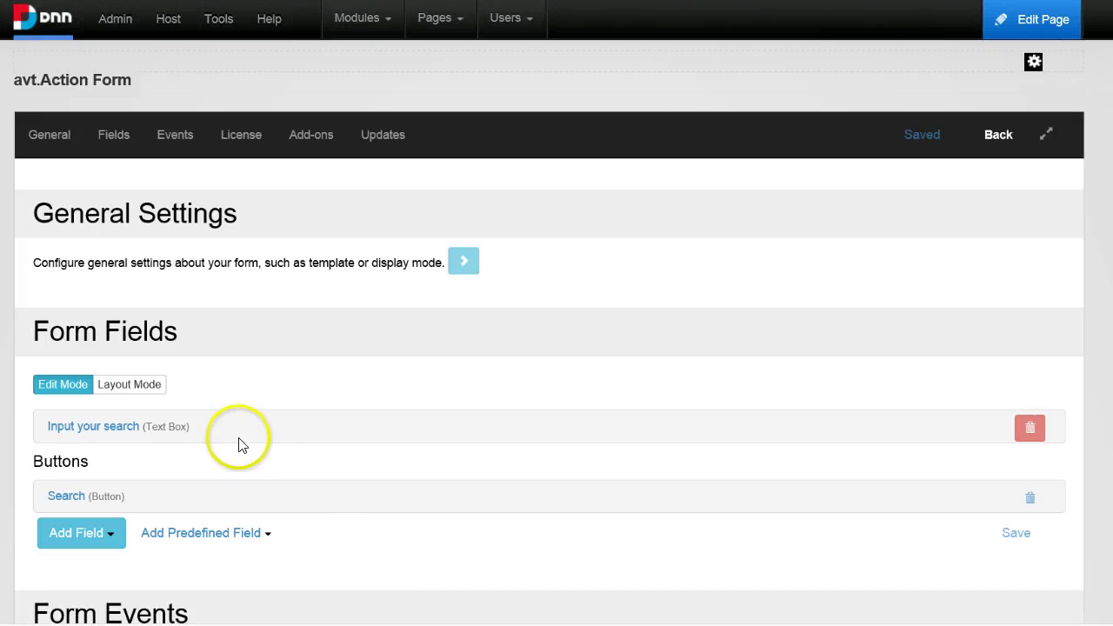
# - Add a Multiple Choice (with Dropdown) field to the form and title it "Filter By Type"
pyautogui.click(90, 532)
pyautogui.scroll(-3, 92, 522)
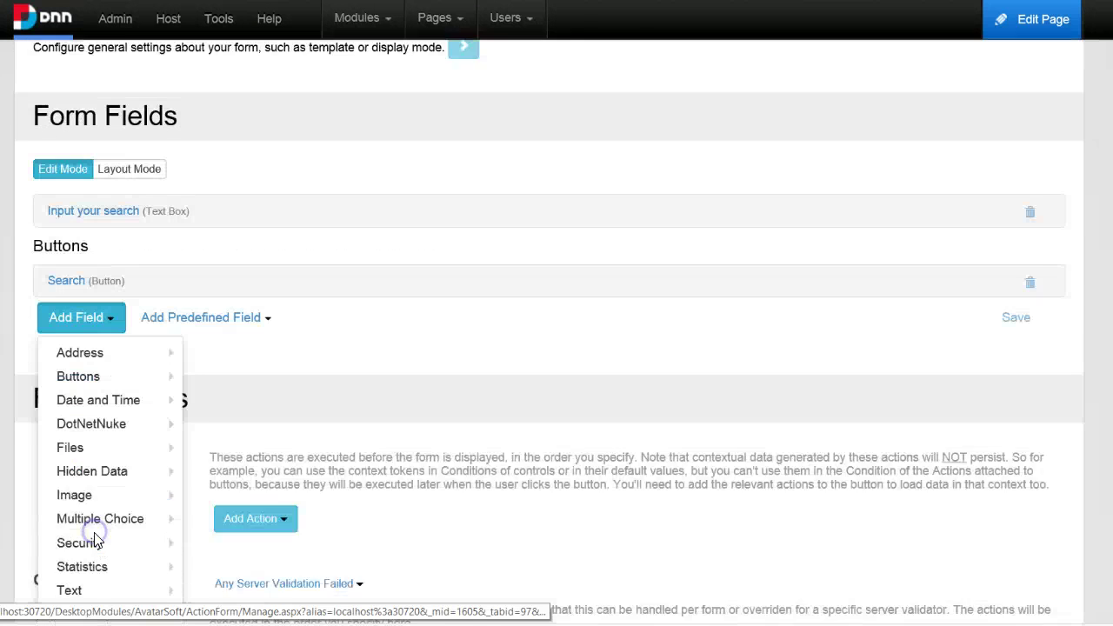
pyautogui.moveTo(105, 505)
pyautogui.moveTo(137, 448)
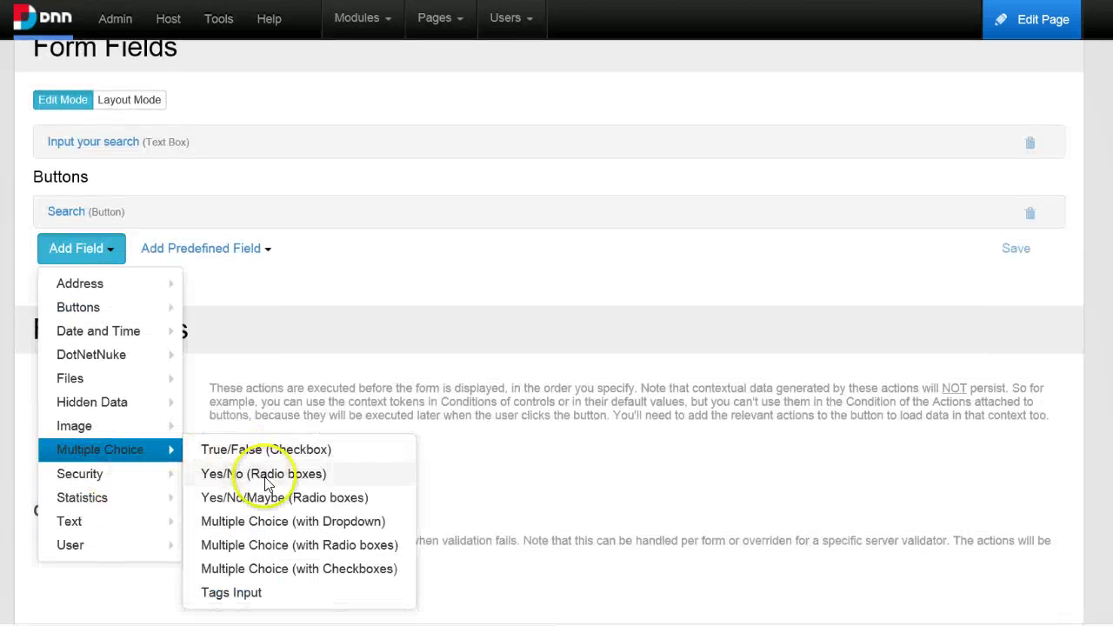
pyautogui.click(313, 522)
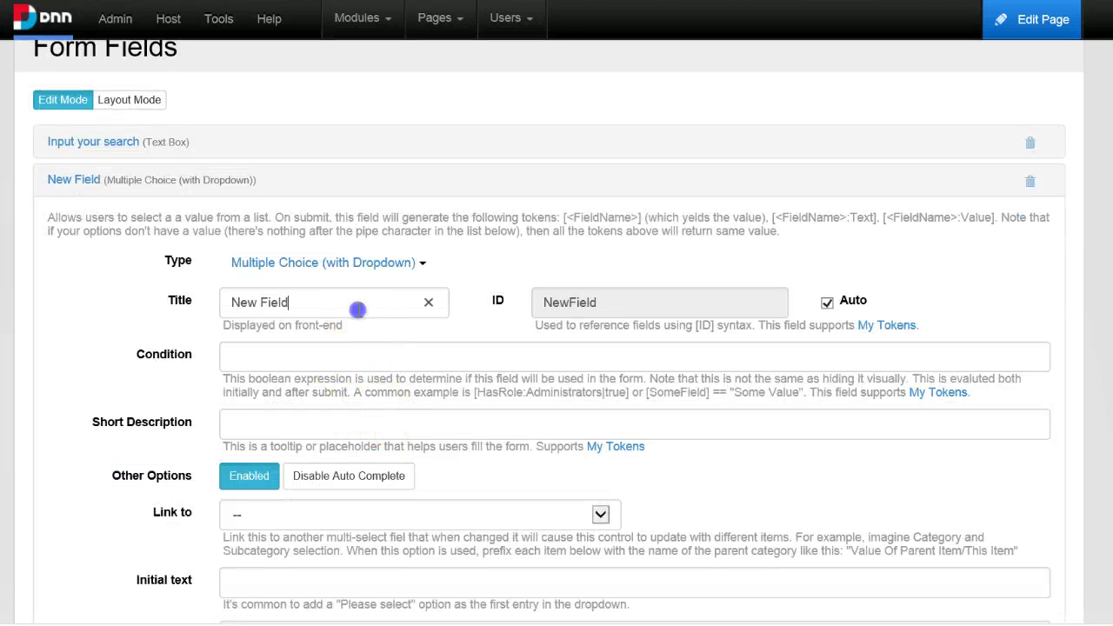
pyautogui.moveTo(360, 308); pyautogui.dragTo(70, 309)
pyautogui.write('Filter')
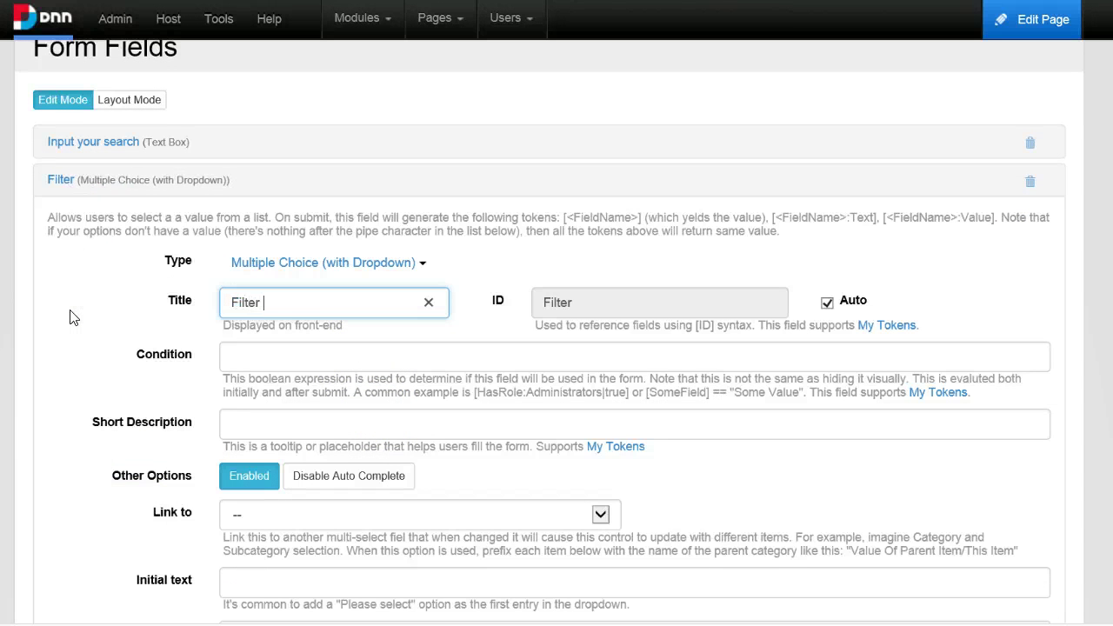
pyautogui.write(' By Type')
# - Enter the Filter By Type dropdown items Documents|doc and Modules|mod, one per line
pyautogui.scroll(-2, 78, 322)
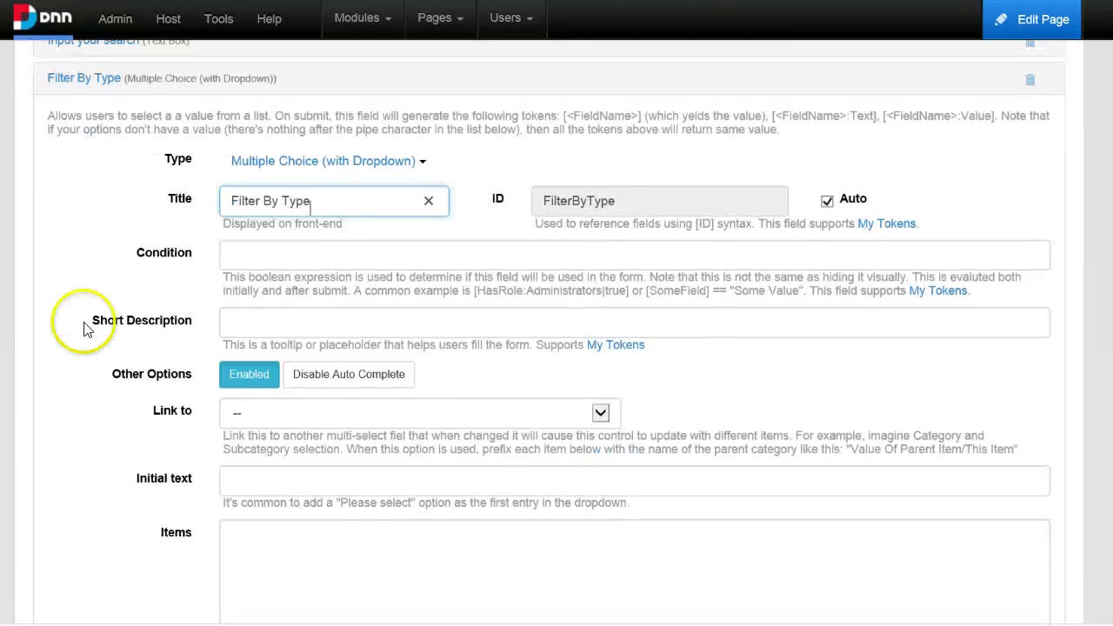
pyautogui.click(265, 465)
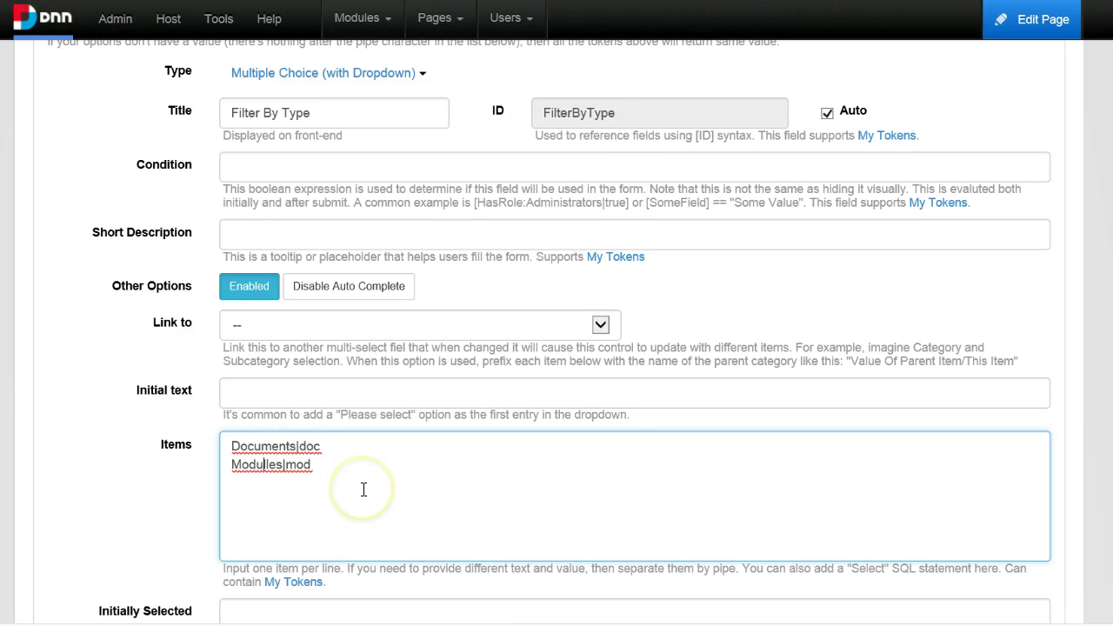
pyautogui.scroll(-2, 364, 490)
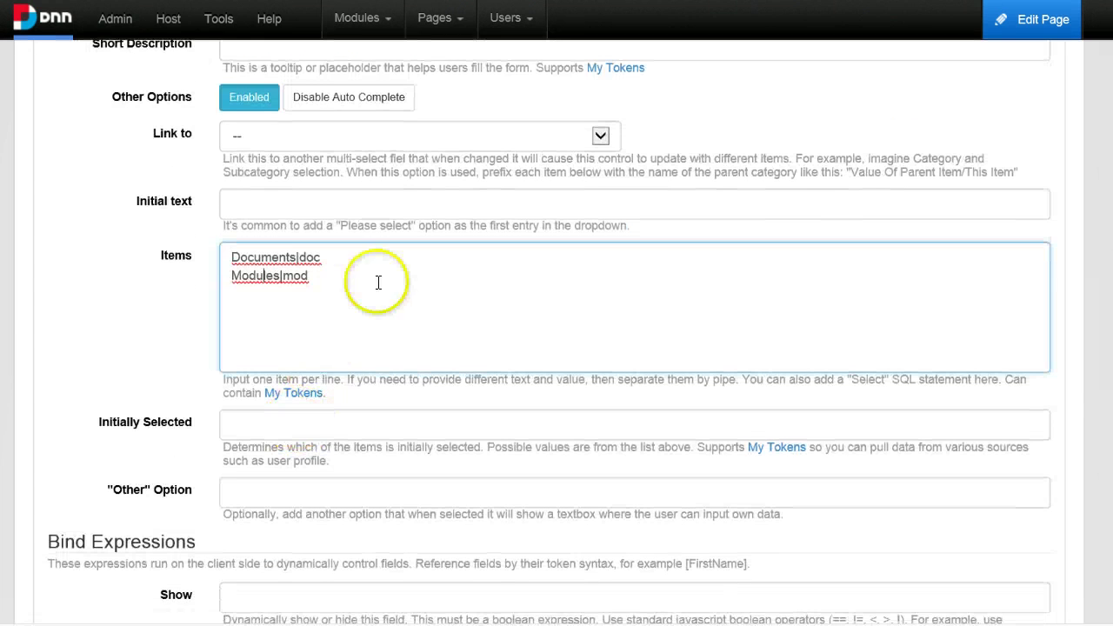
# - Copy the dropdown field's ID FilterByType and expand the Search action in the Search button's On Click Handler
pyautogui.scroll(3, 377, 281)
pyautogui.doubleClick(608, 208)
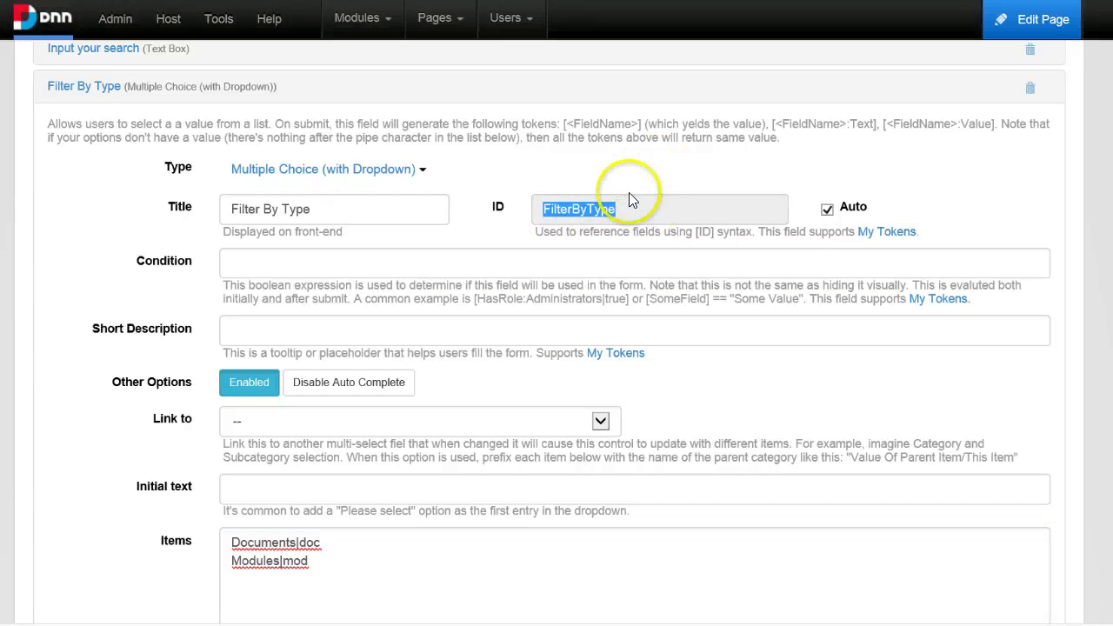
pyautogui.scroll(-4, 496, 355)
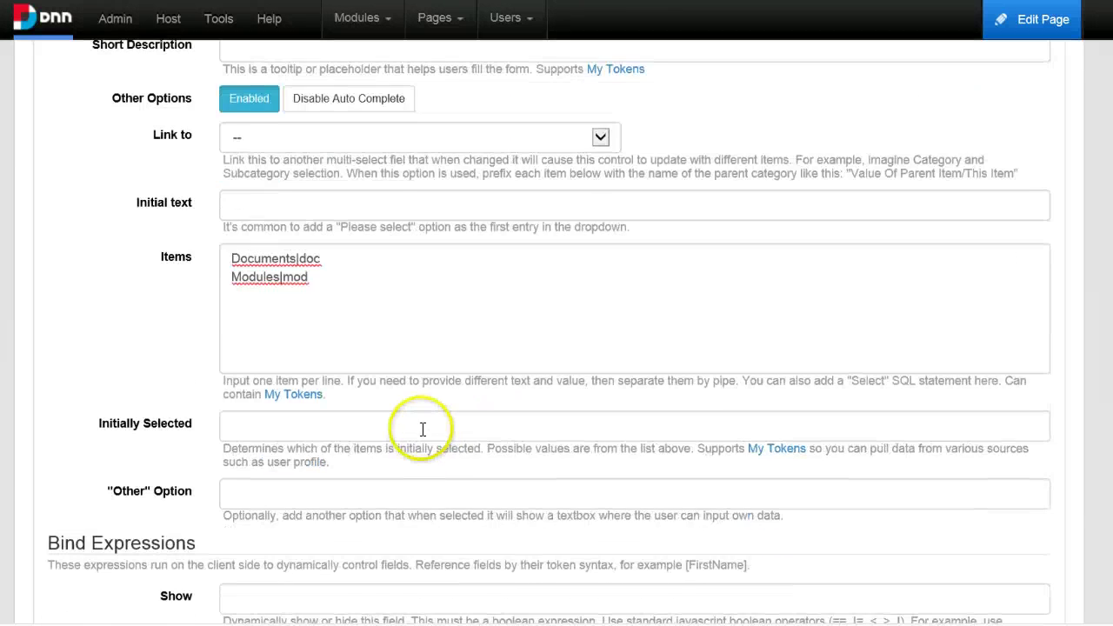
pyautogui.scroll(-9, 367, 407)
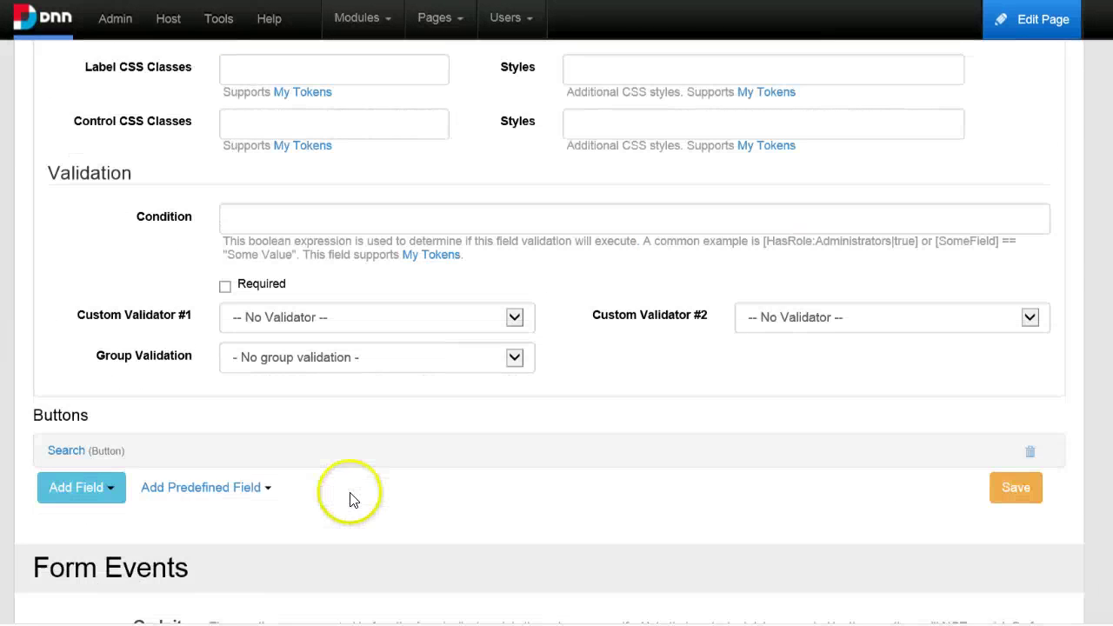
pyautogui.click(85, 442)
pyautogui.scroll(-2, 96, 439)
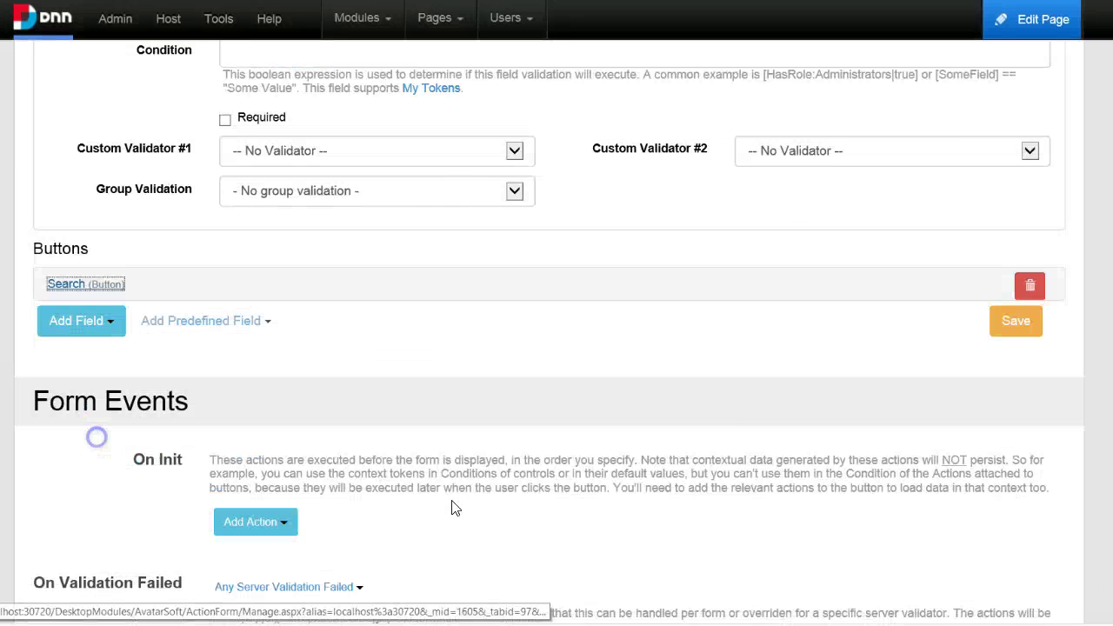
pyautogui.click(105, 254)
pyautogui.scroll(-3, 397, 472)
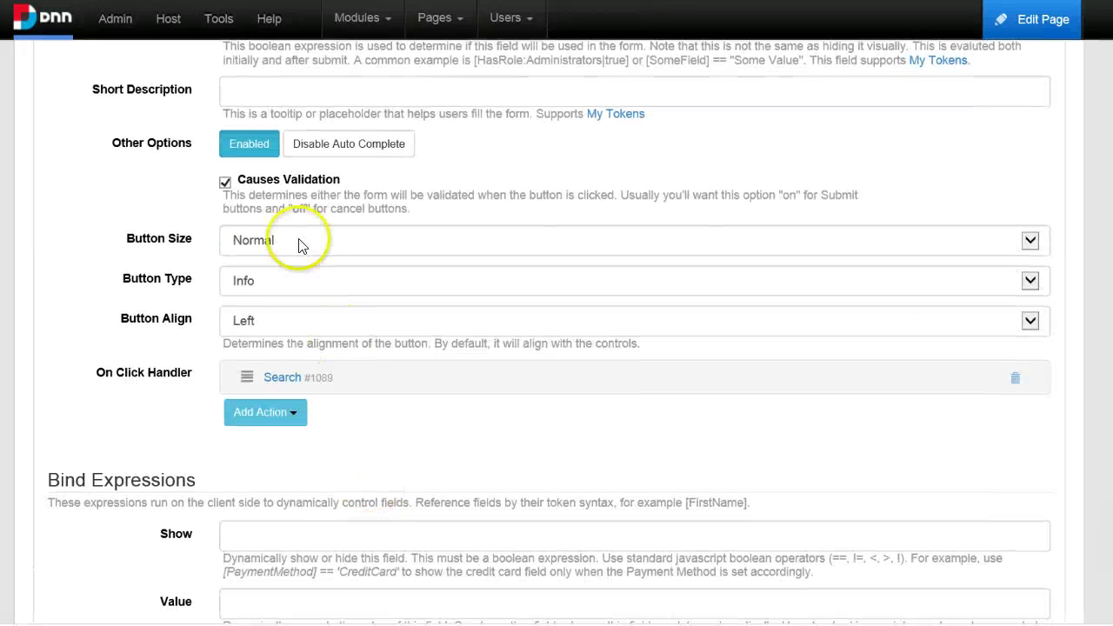
pyautogui.click(281, 378)
pyautogui.scroll(-4, 567, 422)
pyautogui.scroll(-2, 598, 444)
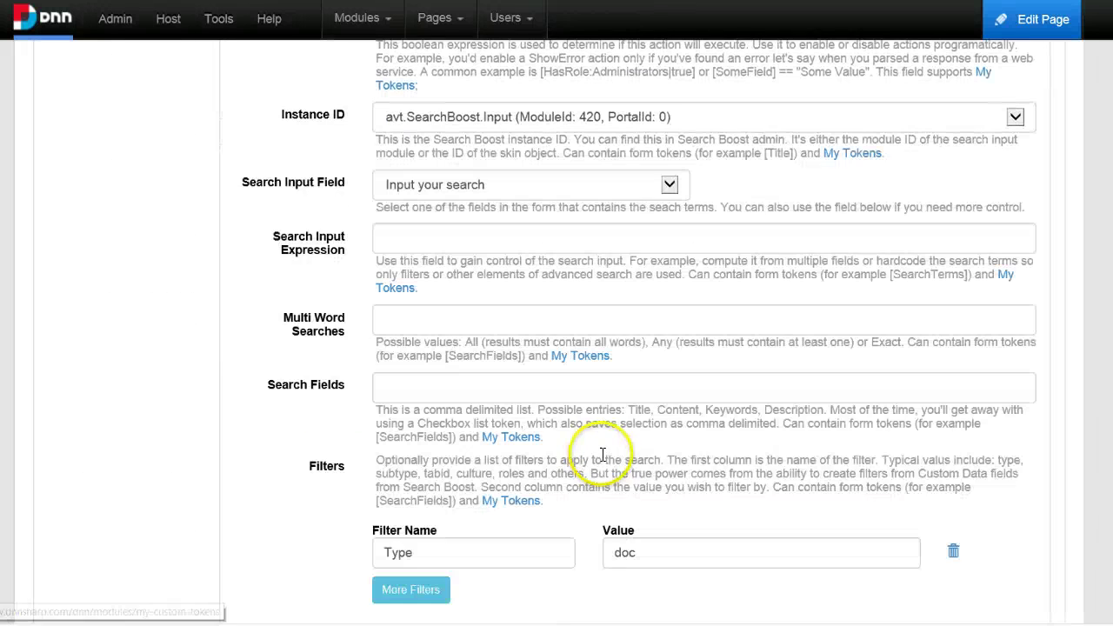
# - Set the value of the Type filter to the token [FilterByType] and save the form
pyautogui.doubleClick(641, 458)
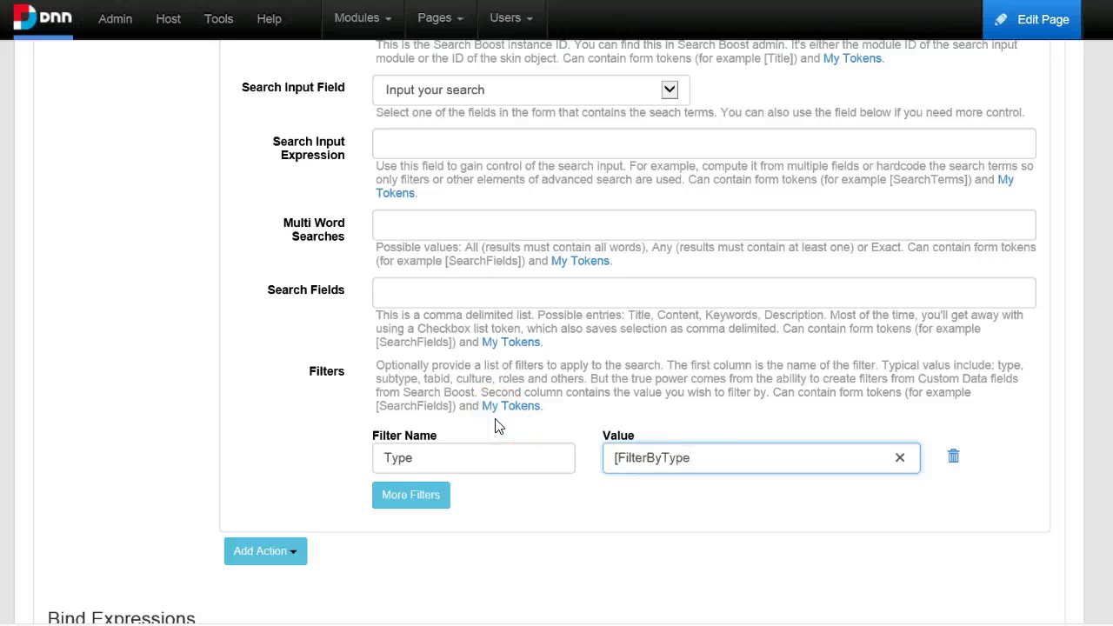
pyautogui.tripleClick(679, 457)
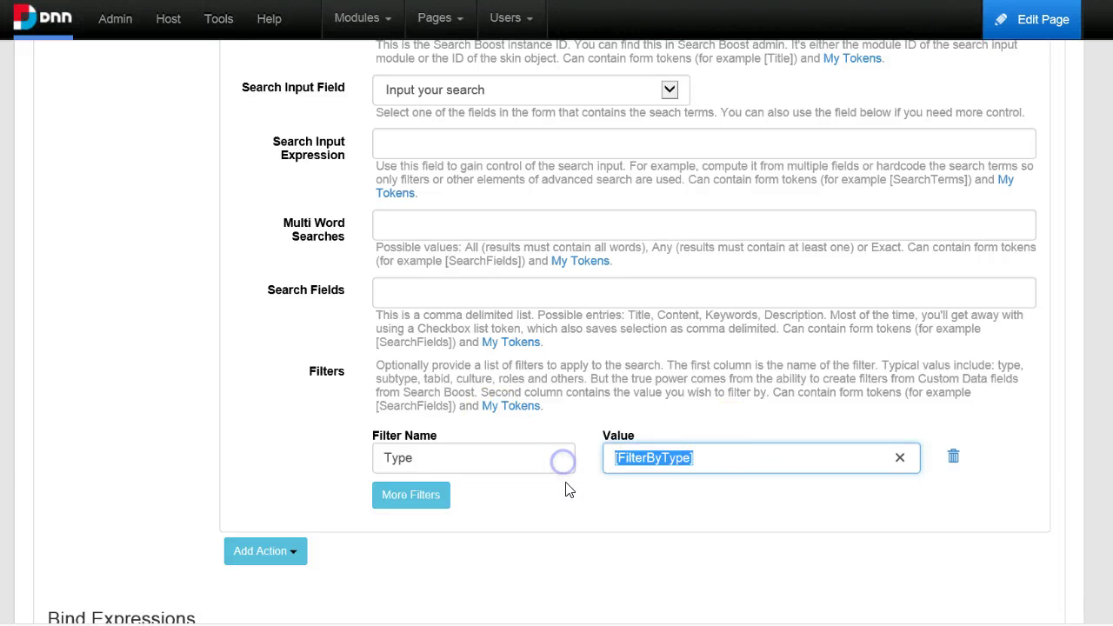
pyautogui.scroll(-15, 800, 496)
pyautogui.click(1048, 500)
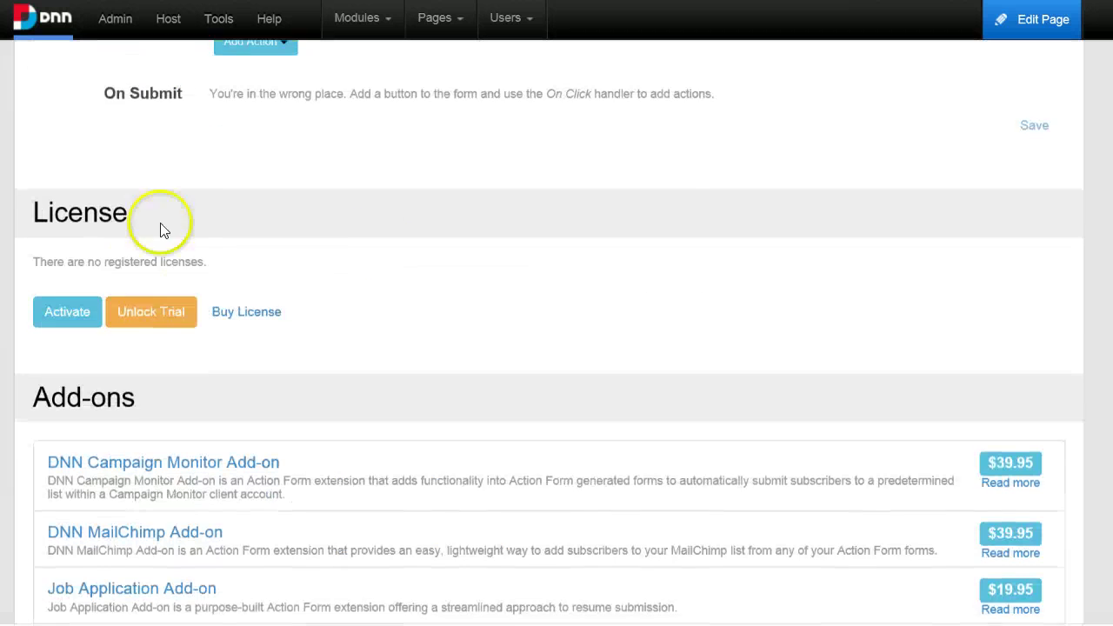
# - In the form layout, shrink Input your search to 8/12, place Filter By Type beside it at 4/12, and save
pyautogui.scroll(10, 244, 305)
pyautogui.click(148, 280)
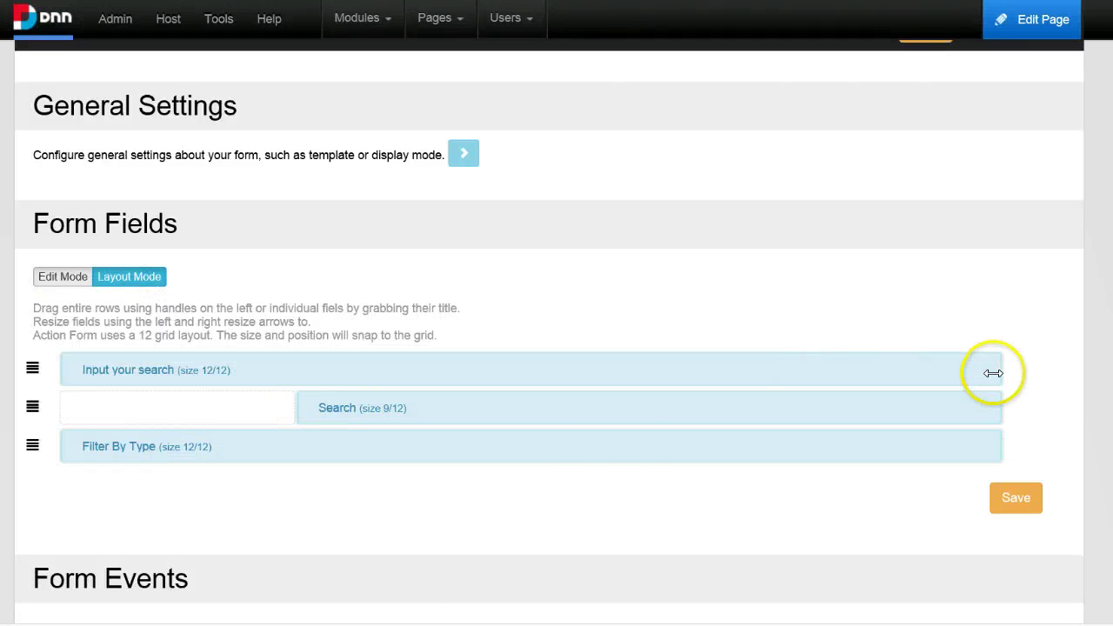
pyautogui.moveTo(994, 373); pyautogui.dragTo(688, 388)
pyautogui.moveTo(373, 450); pyautogui.dragTo(765, 353)
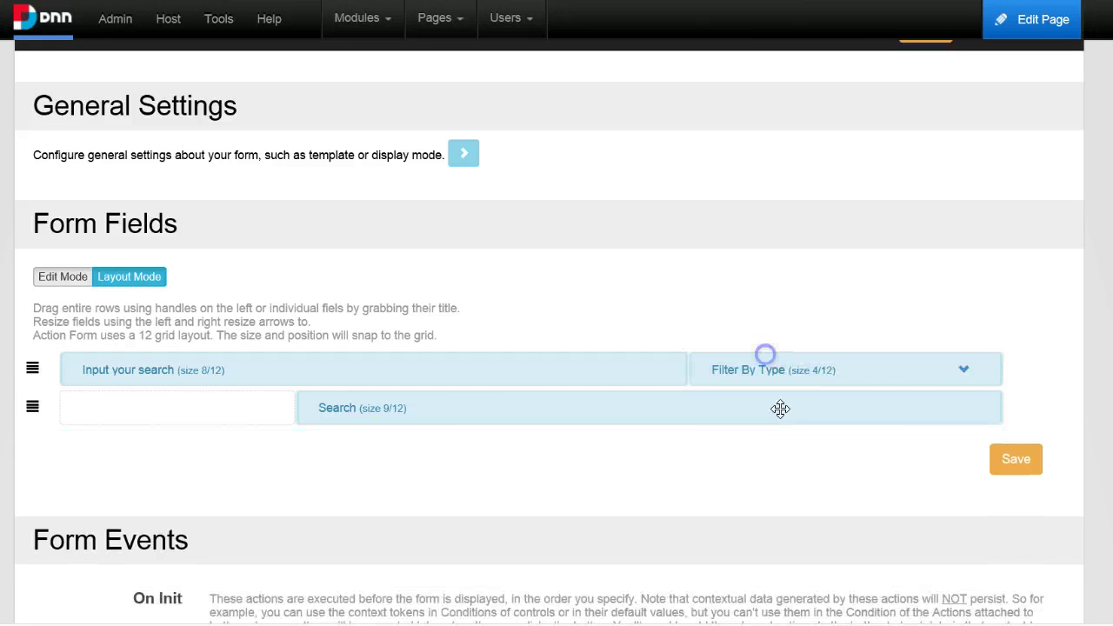
pyautogui.click(1009, 457)
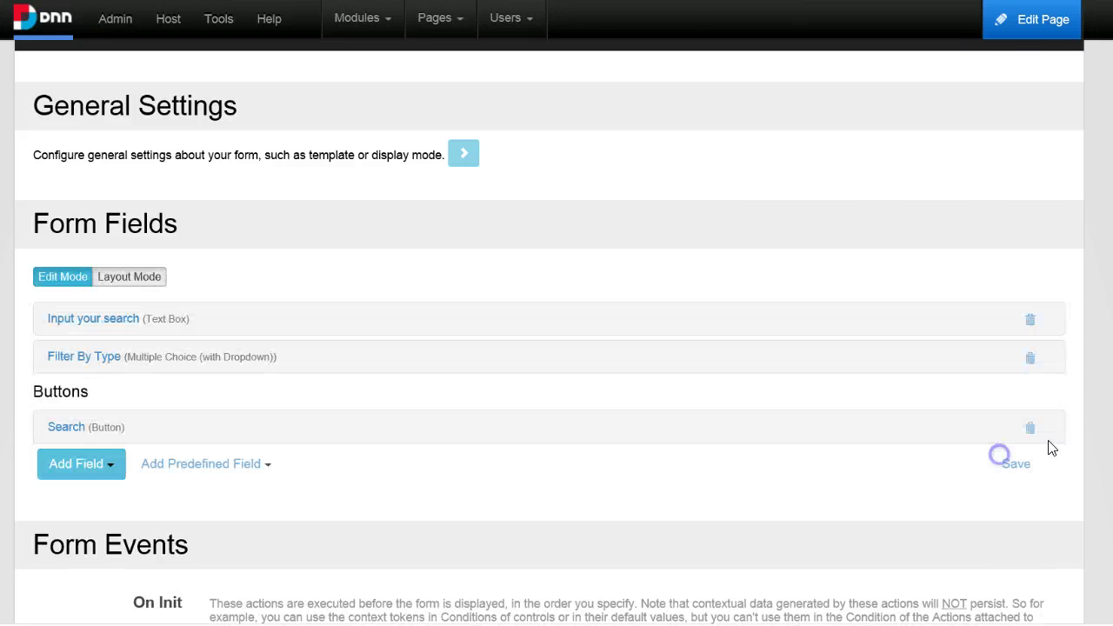
# - Return to the Advanced Search page and check the form's search box and Filter By Type dropdown
pyautogui.scroll(-7, 1070, 405)
pyautogui.scroll(-10, 1049, 564)
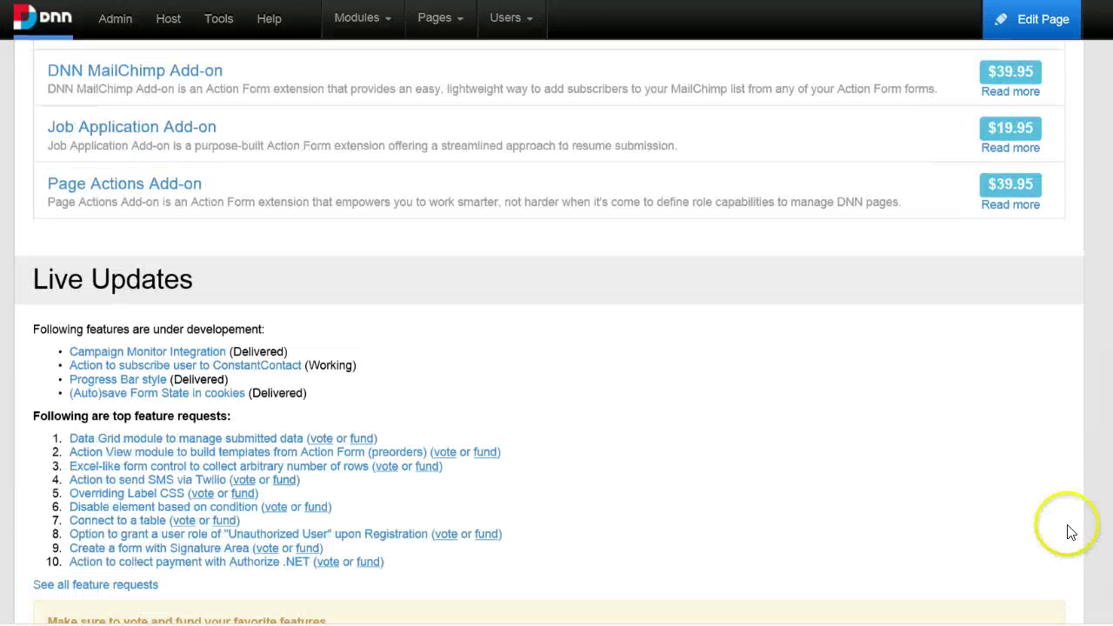
pyautogui.click(1000, 295)
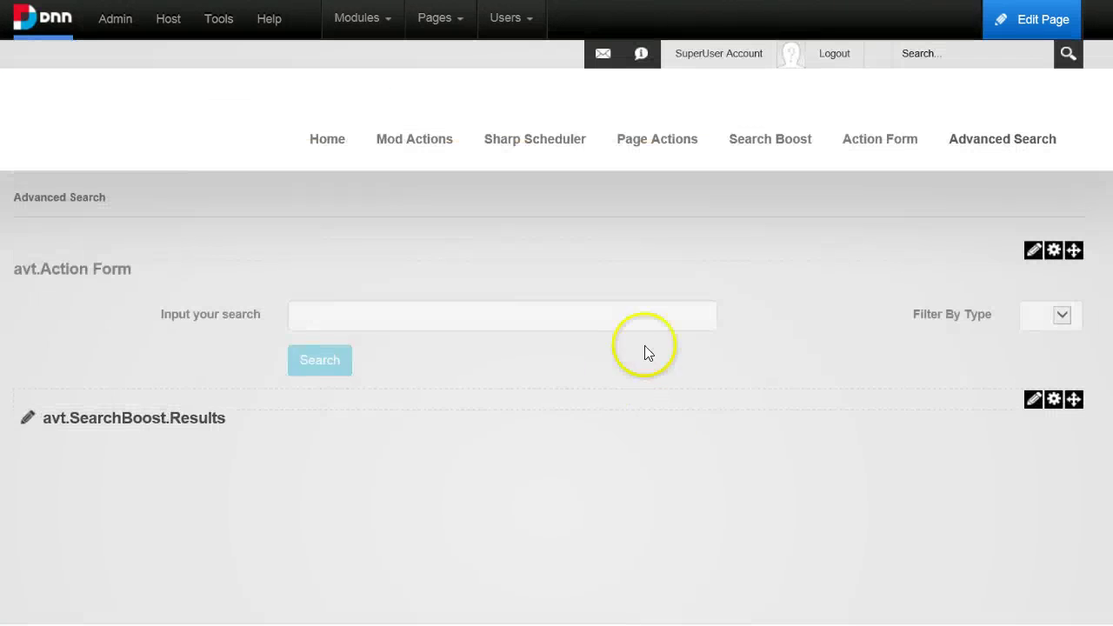
pyautogui.click(642, 317)
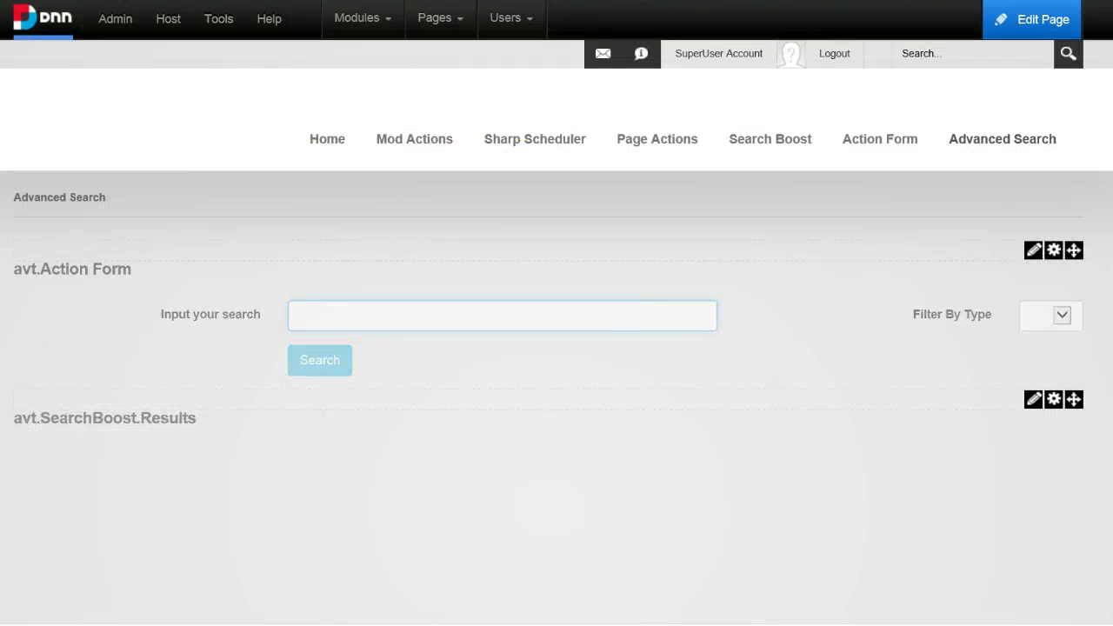
pyautogui.click(1073, 316)
pyautogui.click(1054, 314)
# - Move the search results module above the Action Form module
pyautogui.moveTo(1073, 399); pyautogui.dragTo(603, 324)
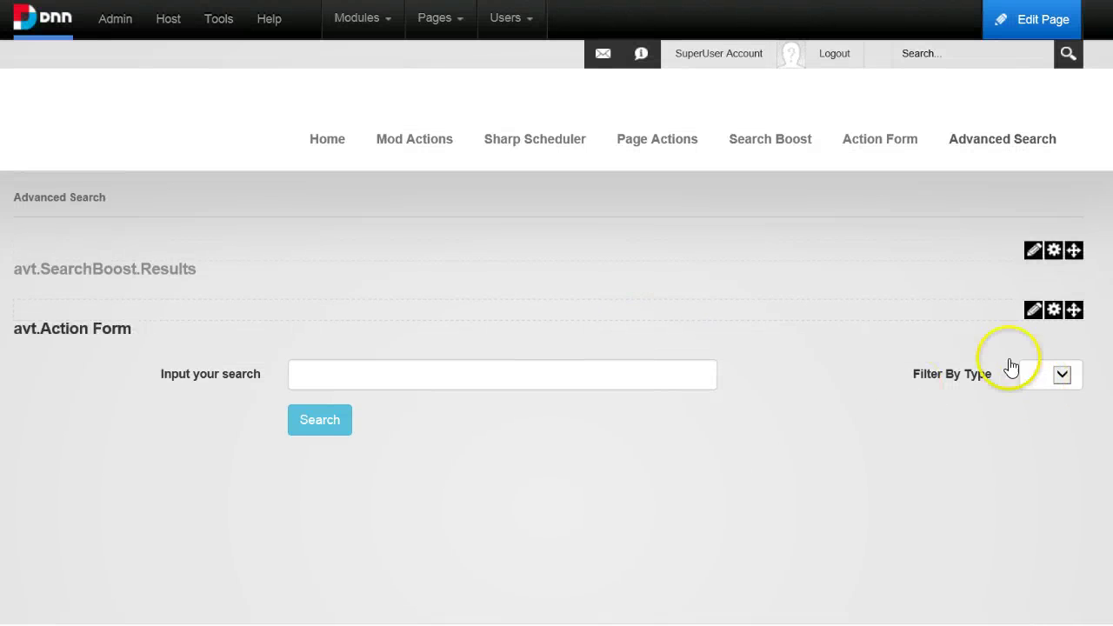
# - Narrow the label width in the Action Form's general settings, save the form, and return to the Advanced Search page
pyautogui.moveTo(1033, 313)
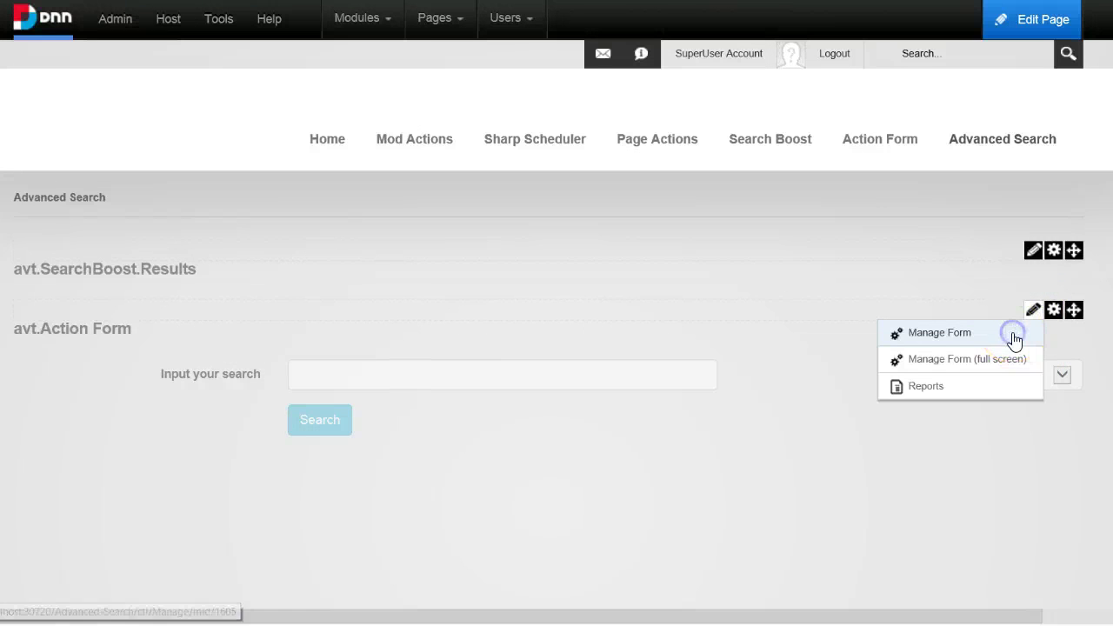
pyautogui.click(1011, 336)
pyautogui.scroll(-4, 447, 489)
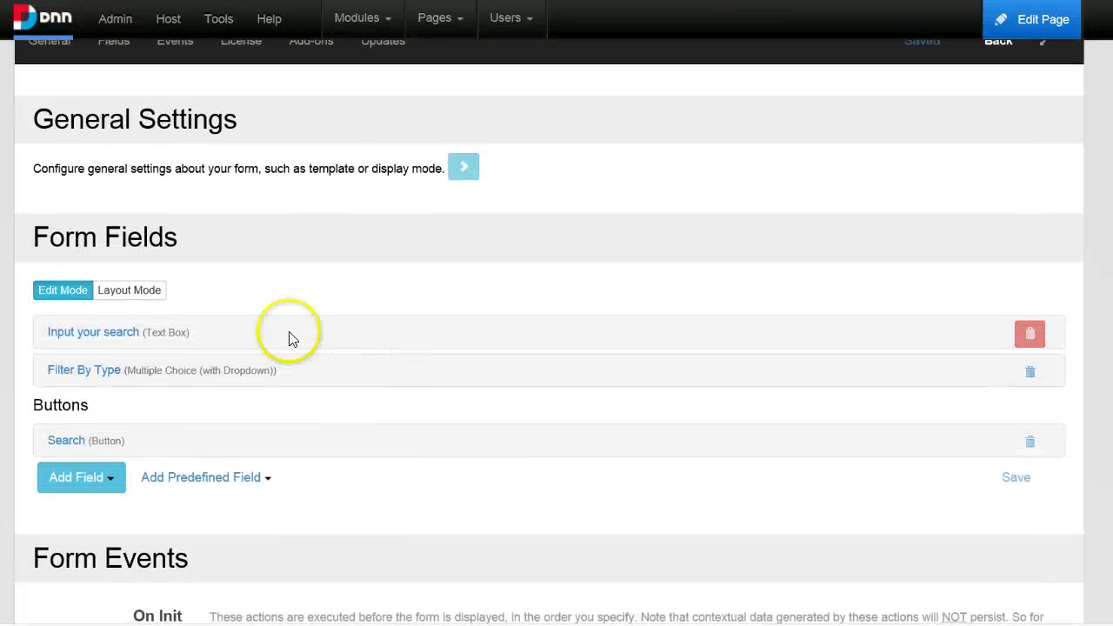
pyautogui.scroll(1, 295, 226)
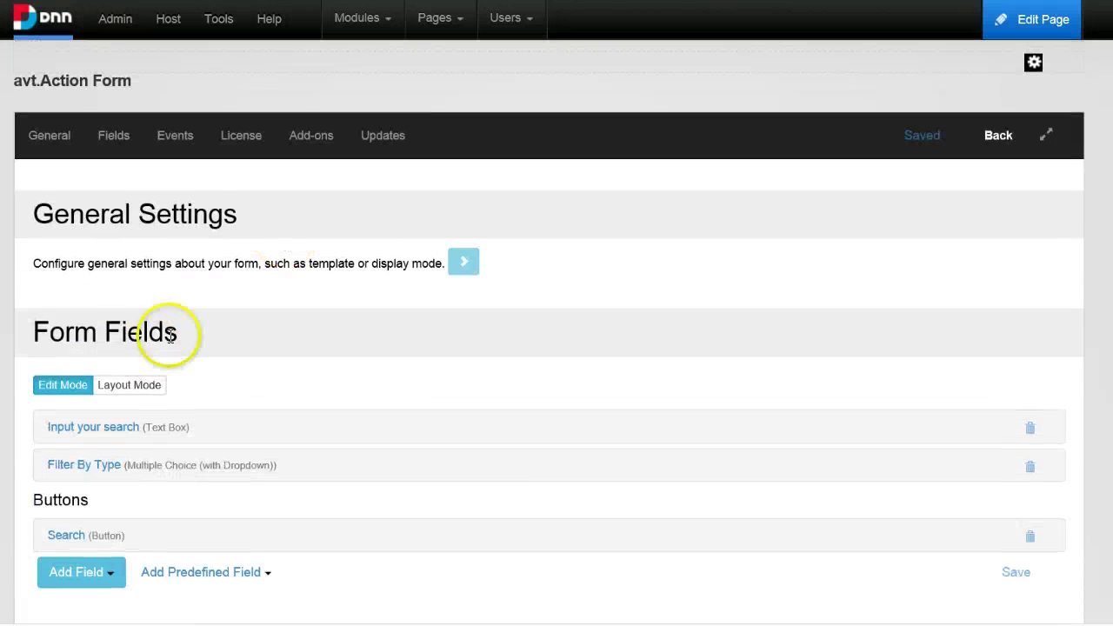
pyautogui.click(478, 257)
pyautogui.click(293, 462)
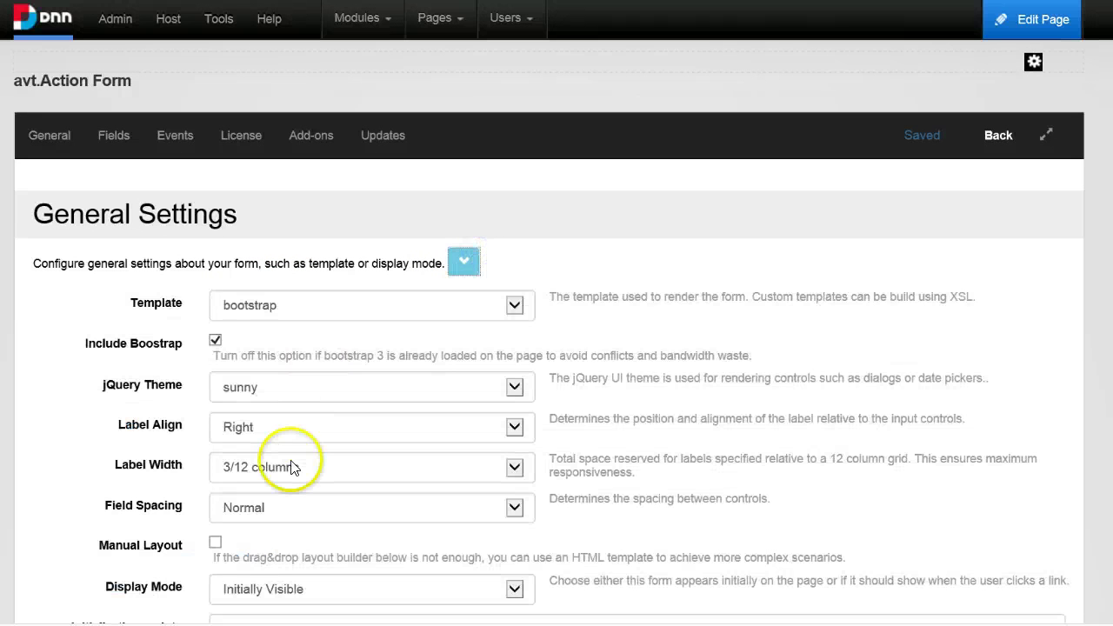
pyautogui.click(293, 456)
pyautogui.click(922, 136)
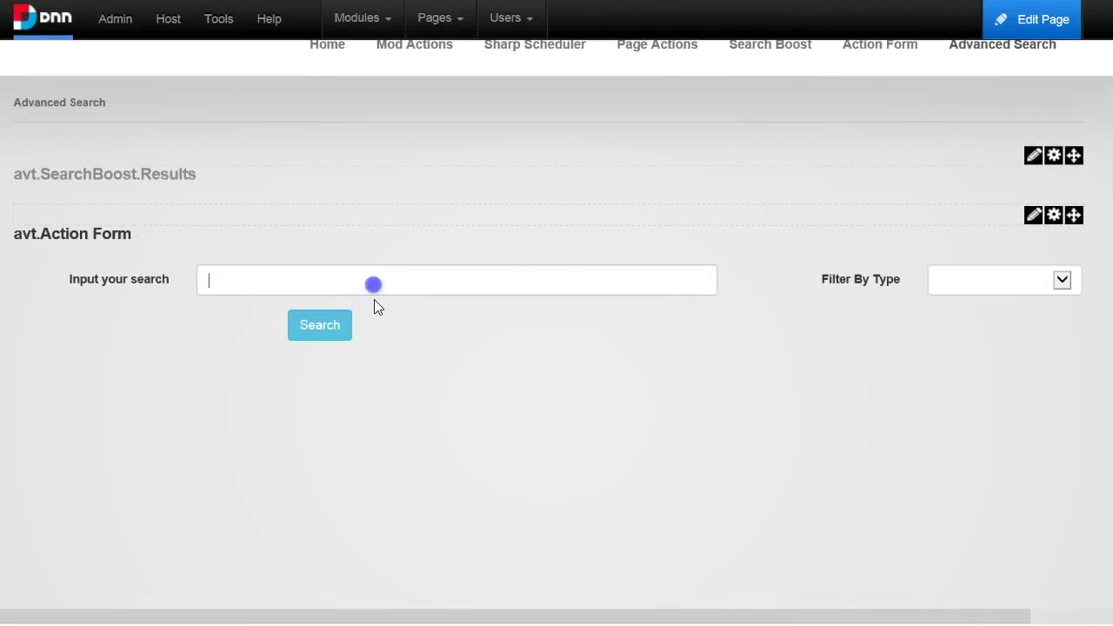
# - Search for "test" without a type filter and review the listed results
pyautogui.write('st')
pyautogui.click(339, 323)
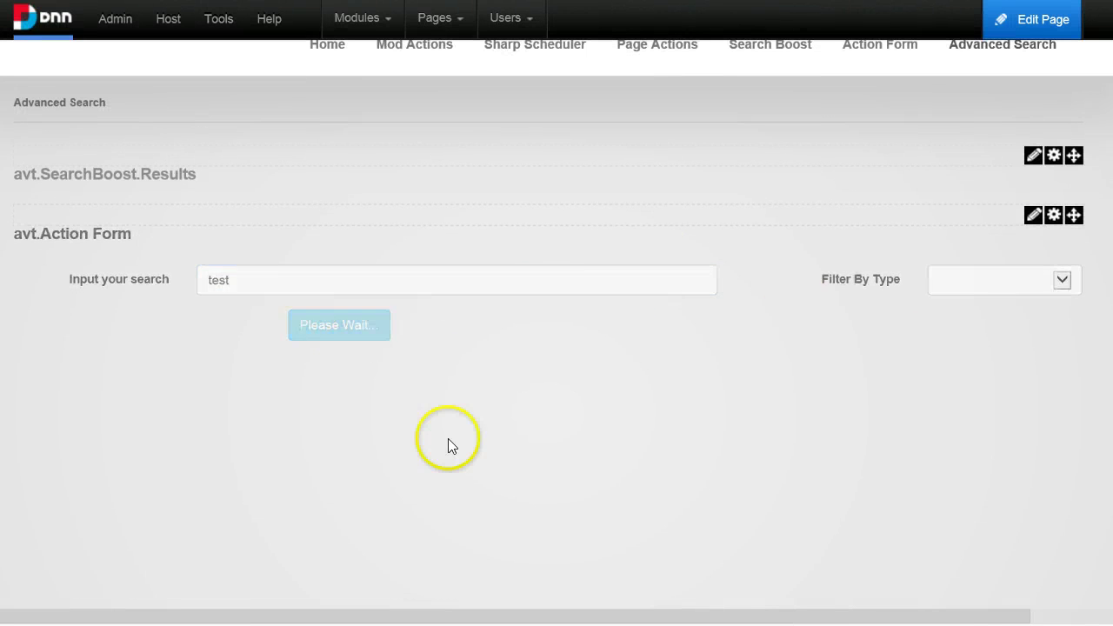
pyautogui.scroll(-2, 55, 206)
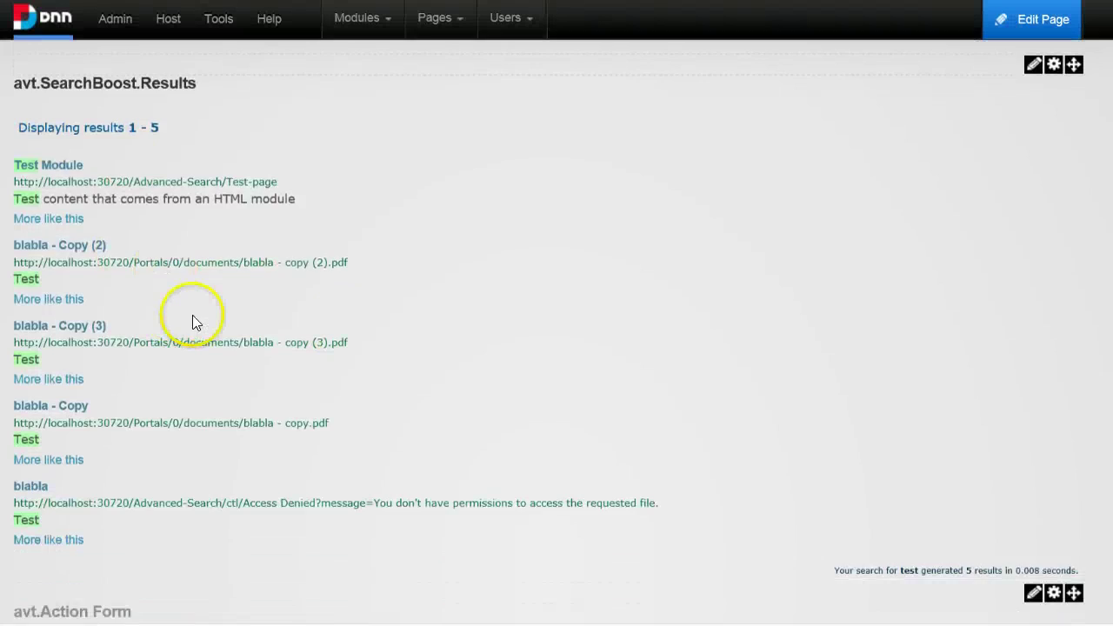
pyautogui.scroll(2, 455, 316)
pyautogui.scroll(-4, 474, 339)
pyautogui.scroll(-1, 474, 339)
# - Move the search results module back below the Action Form module
pyautogui.scroll(5, 475, 363)
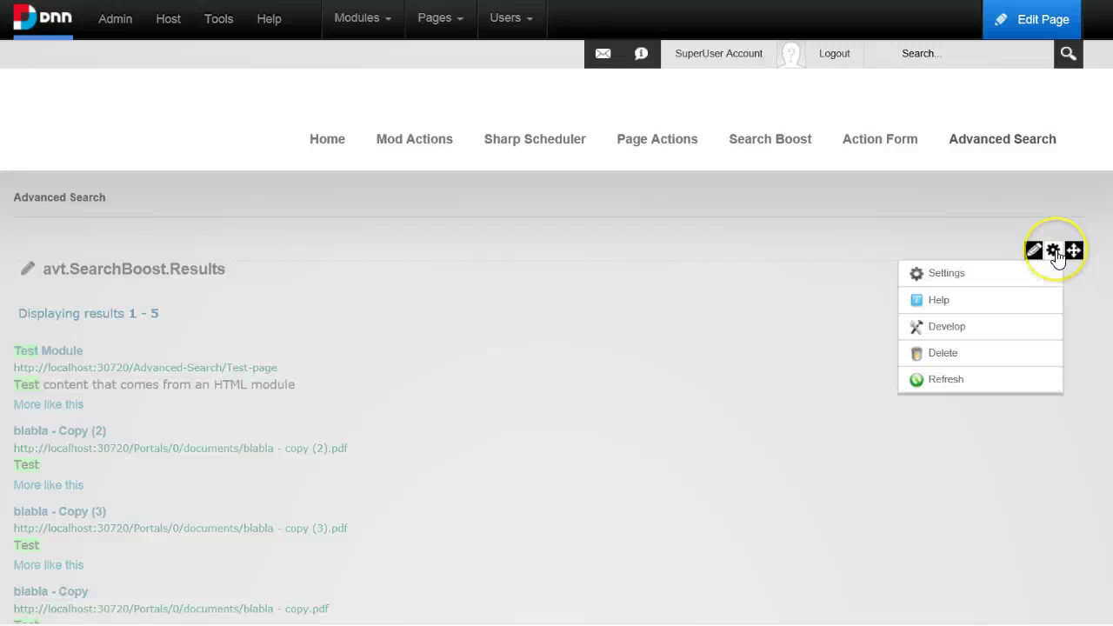
pyautogui.moveTo(1078, 252)
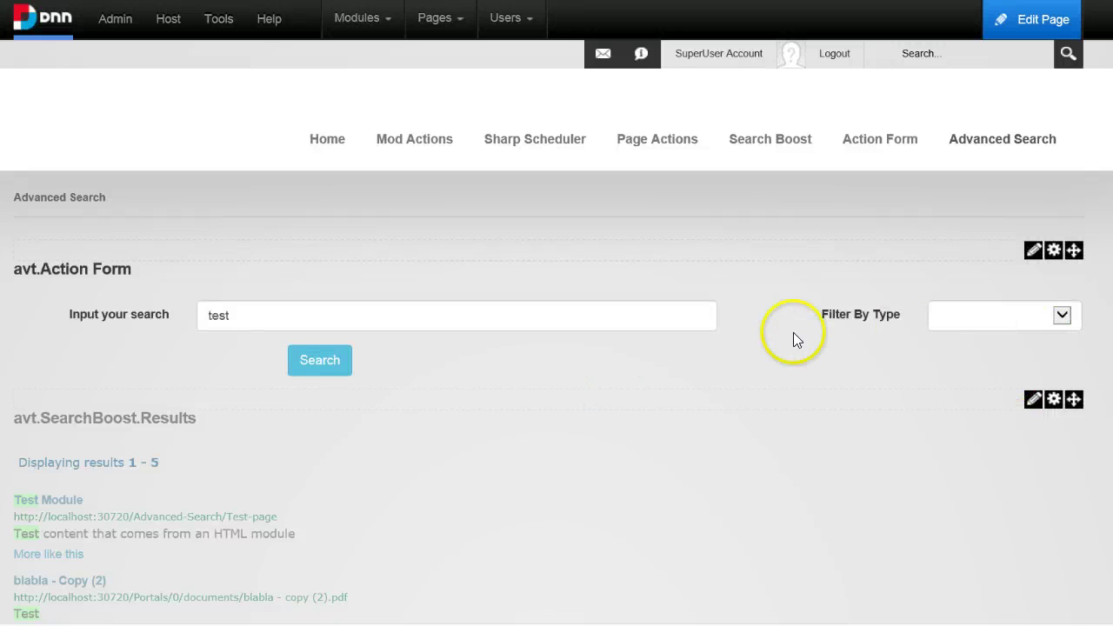
# - Set Filter By Type to Documents, rerun the search for "test" and review the results
pyautogui.click(1017, 316)
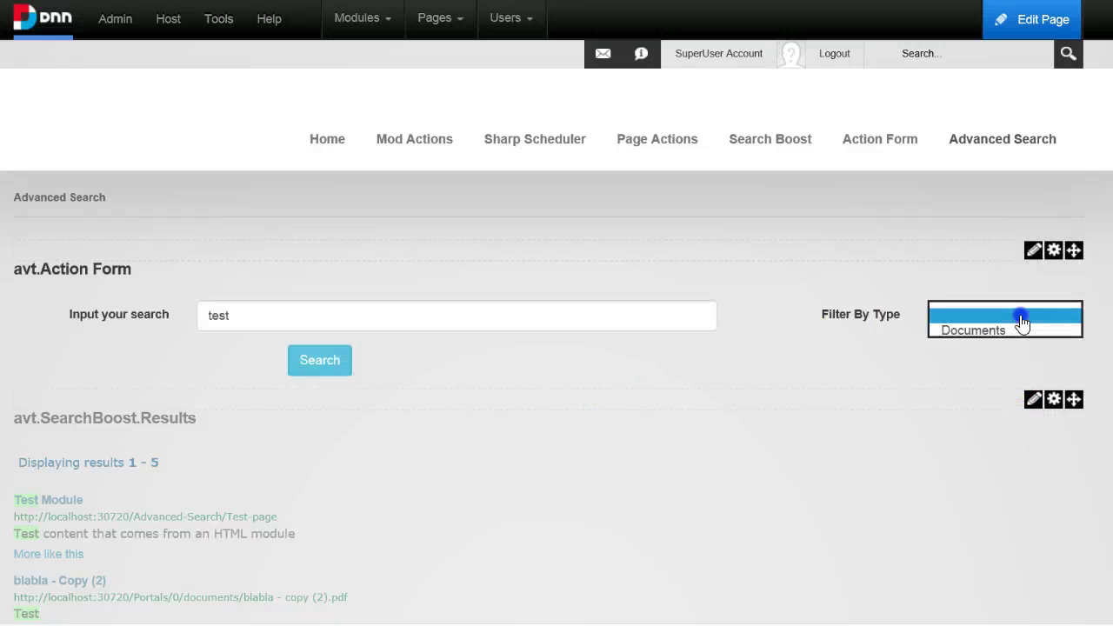
pyautogui.click(1015, 333)
pyautogui.click(309, 369)
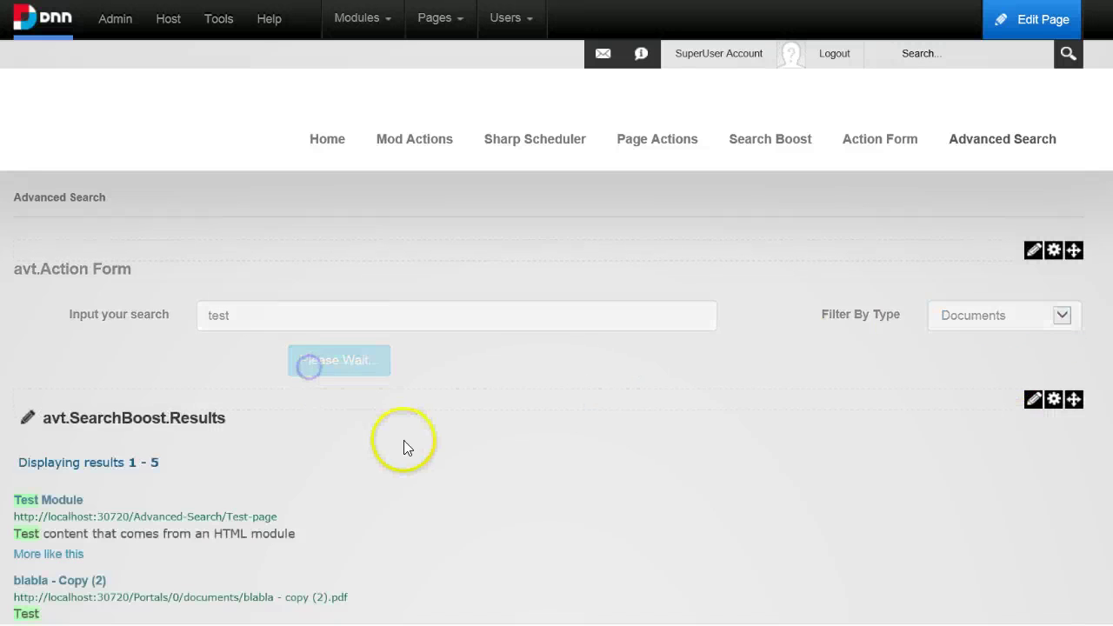
pyautogui.scroll(-3, 264, 345)
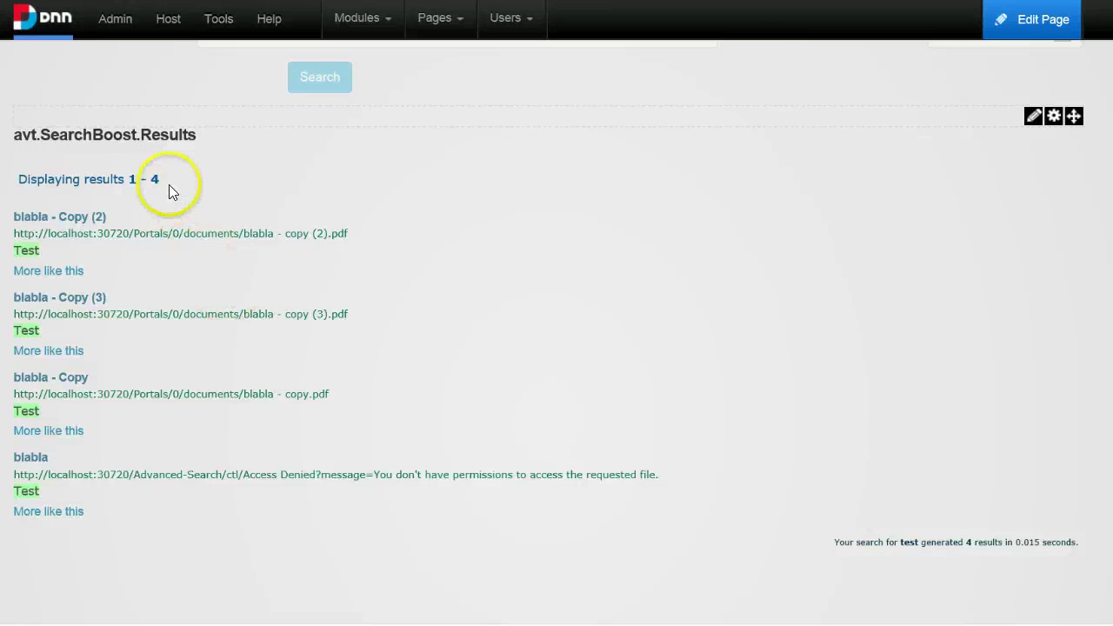
# - Set Filter By Type to Modules and rerun the search for "test"
pyautogui.scroll(2, 438, 402)
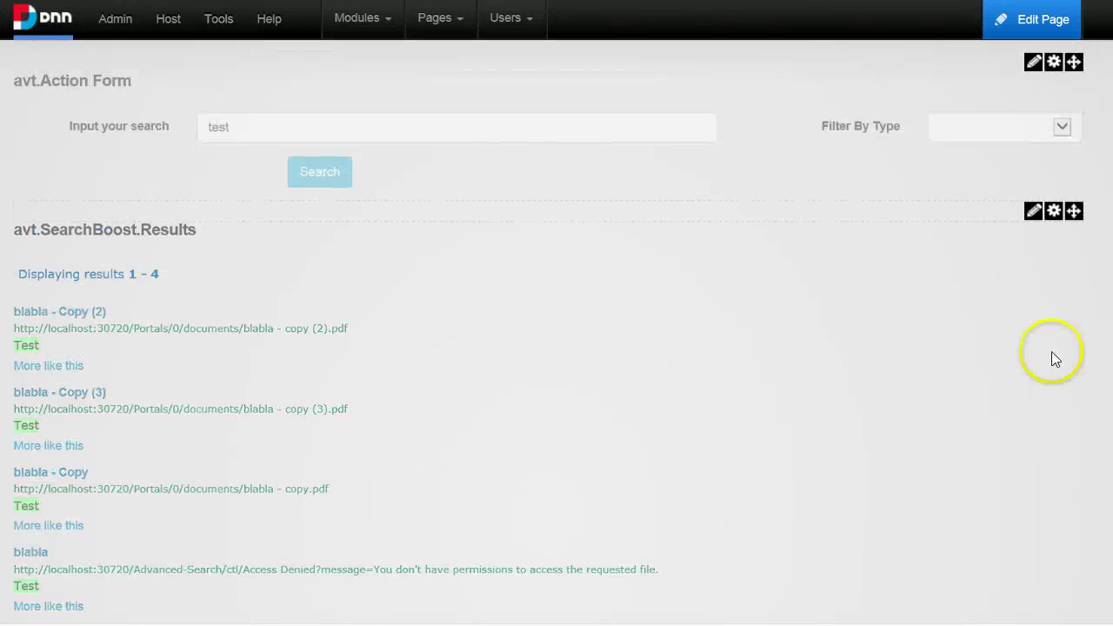
pyautogui.click(996, 131)
pyautogui.click(998, 146)
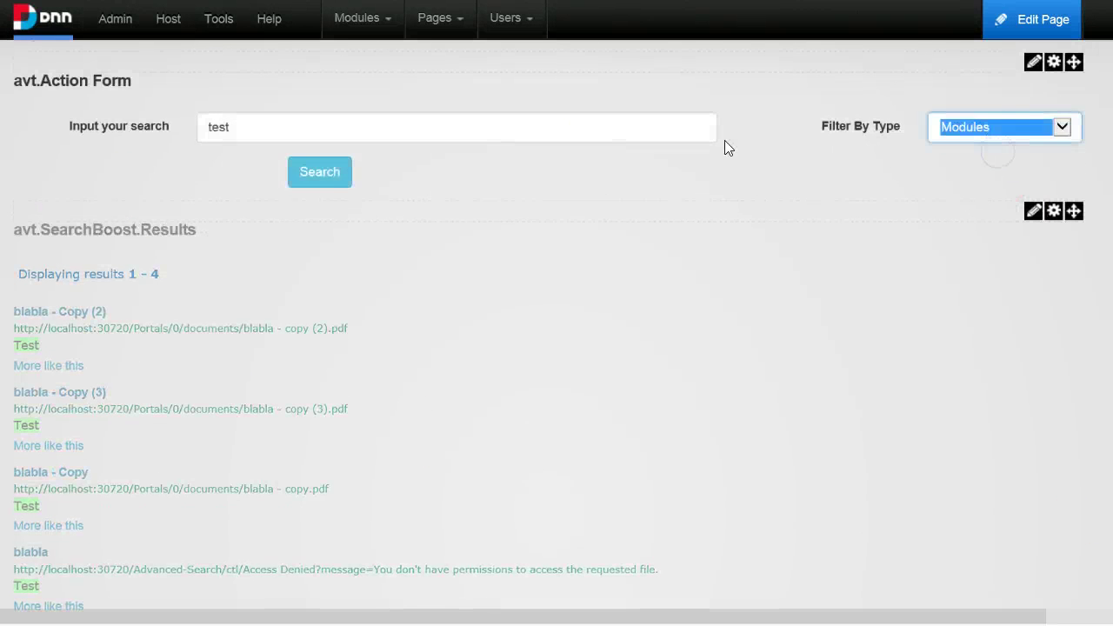
pyautogui.click(348, 170)
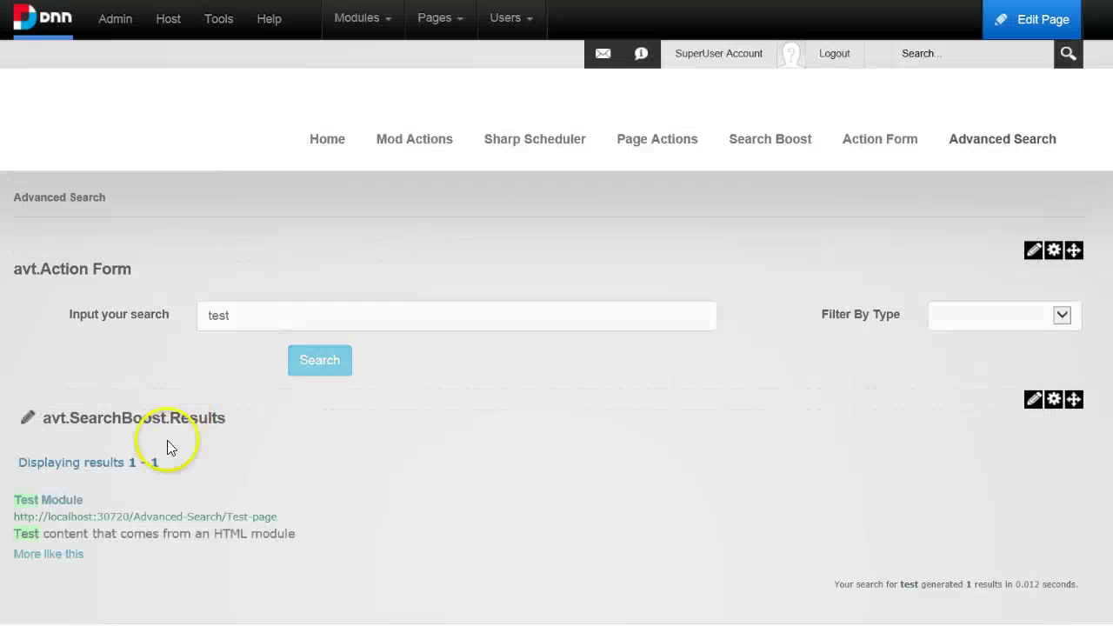
# - Leave Filter By Type blank and submit the search for "test" again
pyautogui.click(944, 320)
pyautogui.click(829, 327)
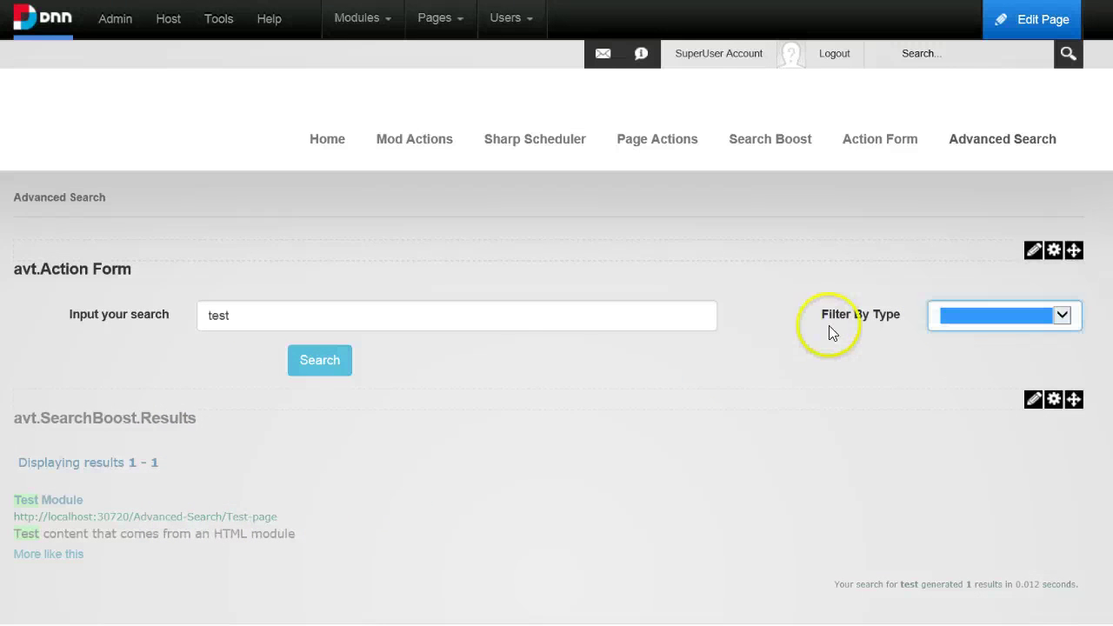
pyautogui.moveTo(311, 306); pyautogui.dragTo(97, 317)
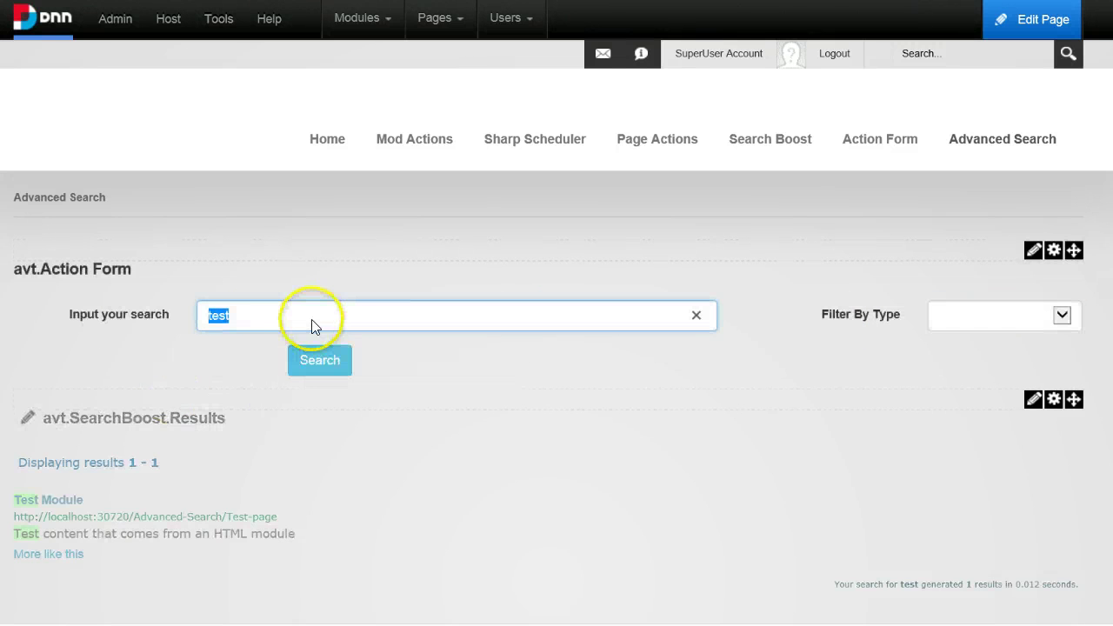
pyautogui.press('Return')
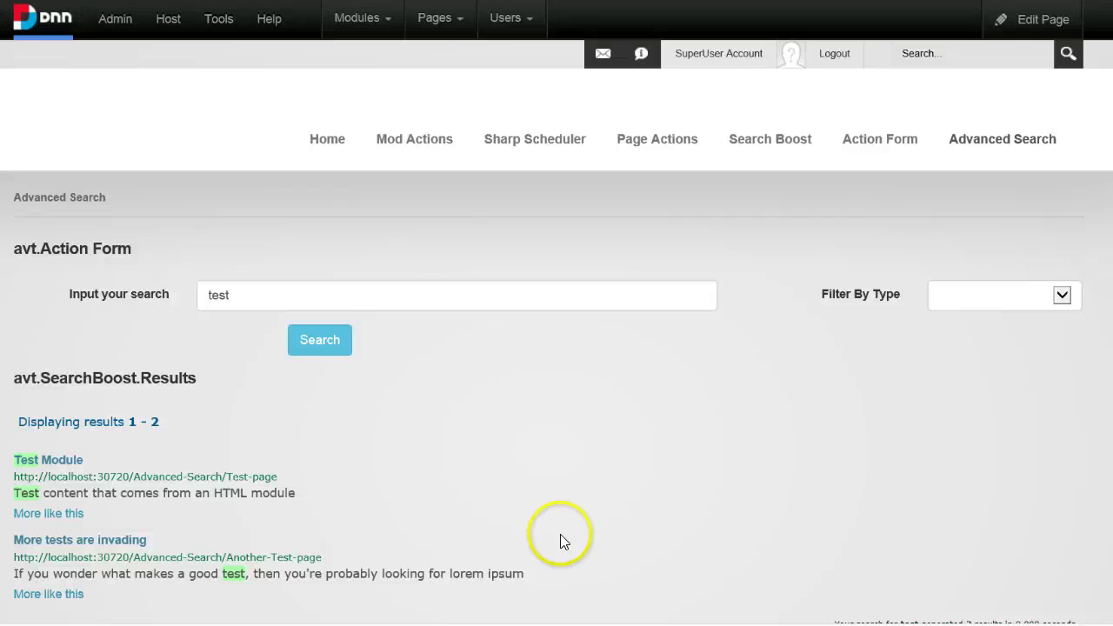
# - Open the Test Module search result, put its page into edit mode, and open the module's settings
pyautogui.scroll(-1, 385, 468)
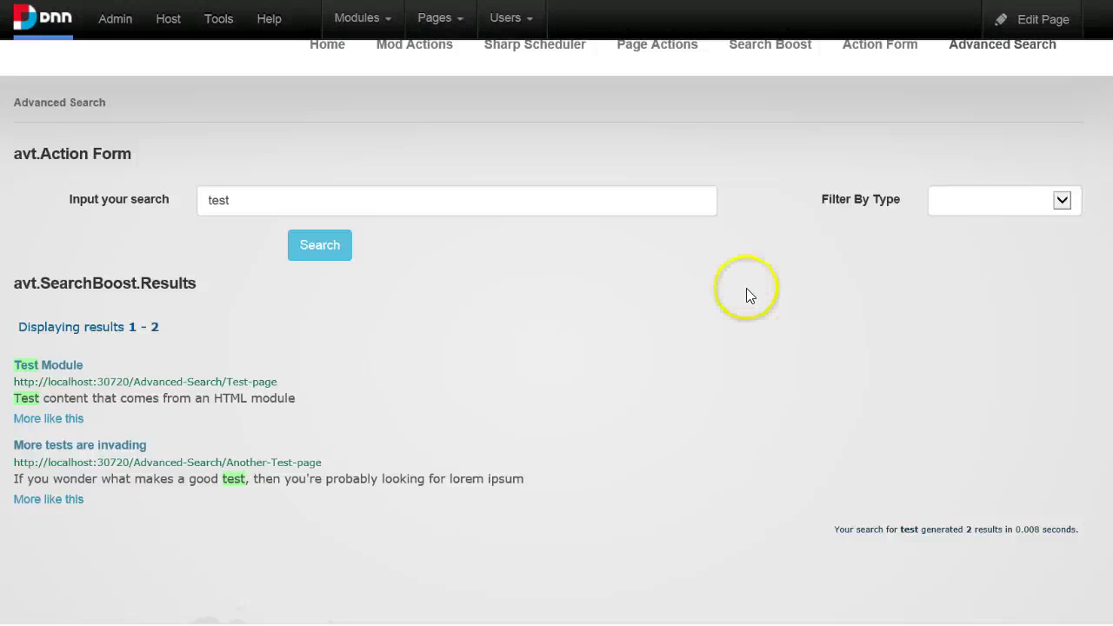
pyautogui.click(65, 373)
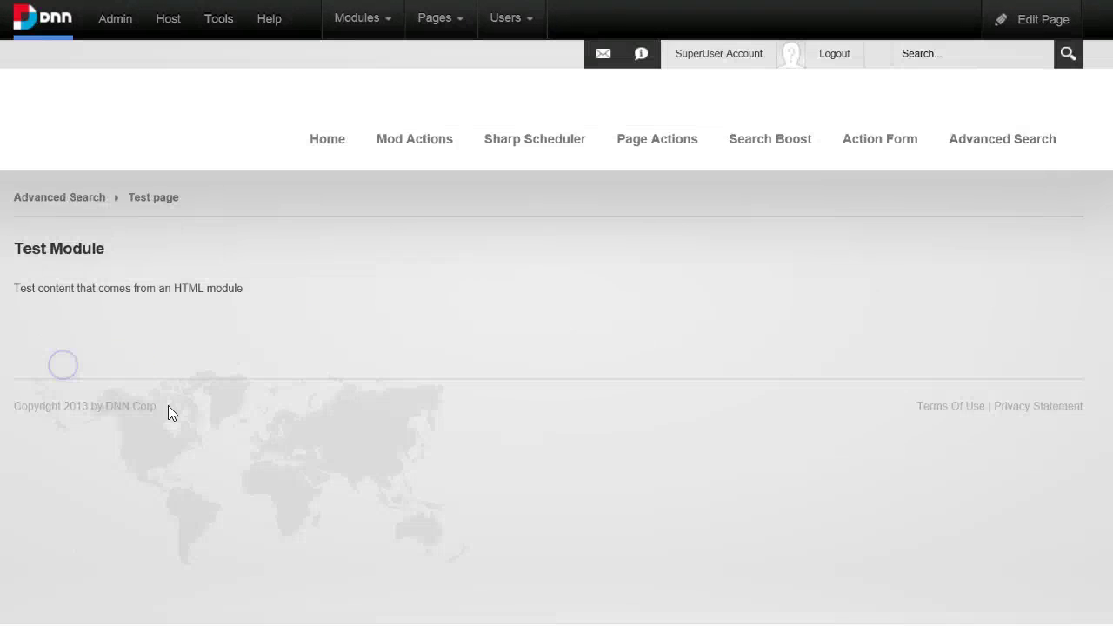
pyautogui.click(541, 348)
pyautogui.moveTo(1014, 27)
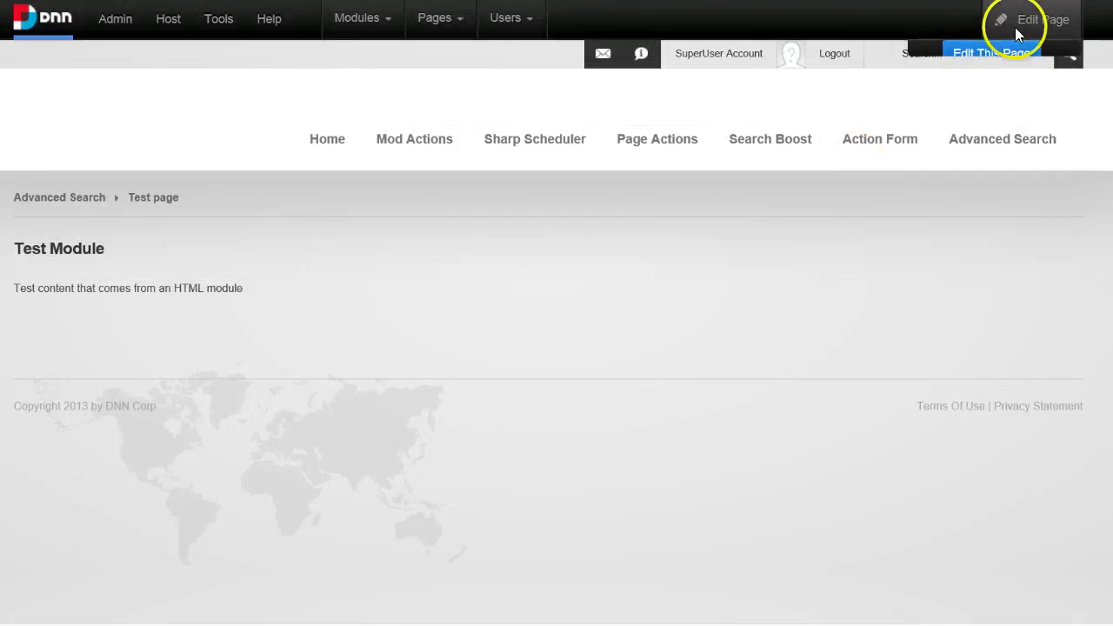
pyautogui.click(996, 68)
pyautogui.click(1011, 342)
pyautogui.click(1055, 256)
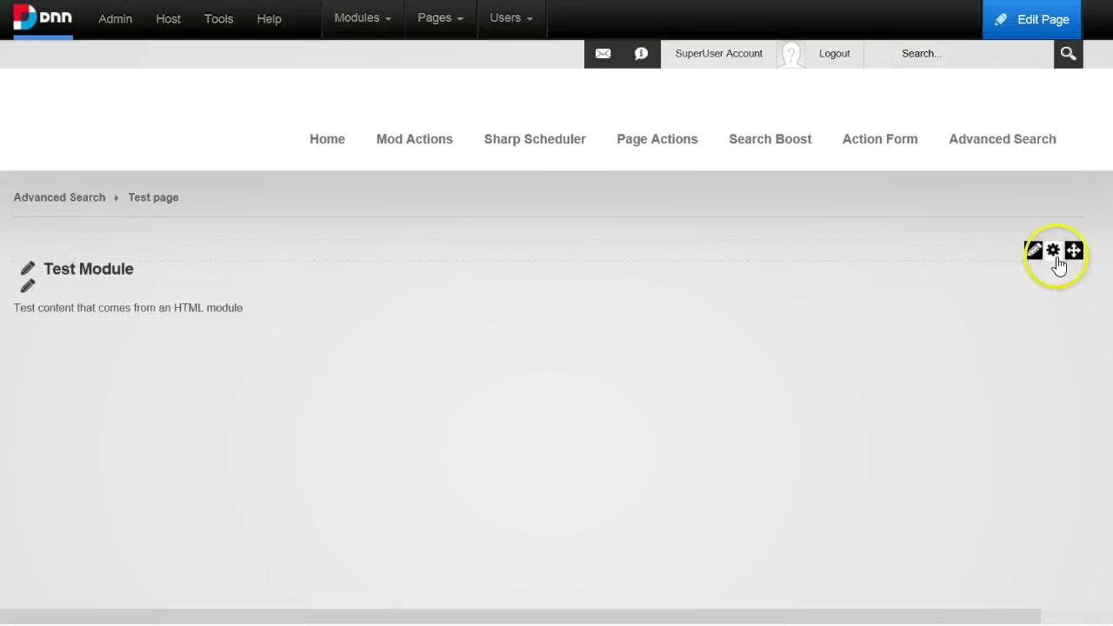
pyautogui.click(1029, 280)
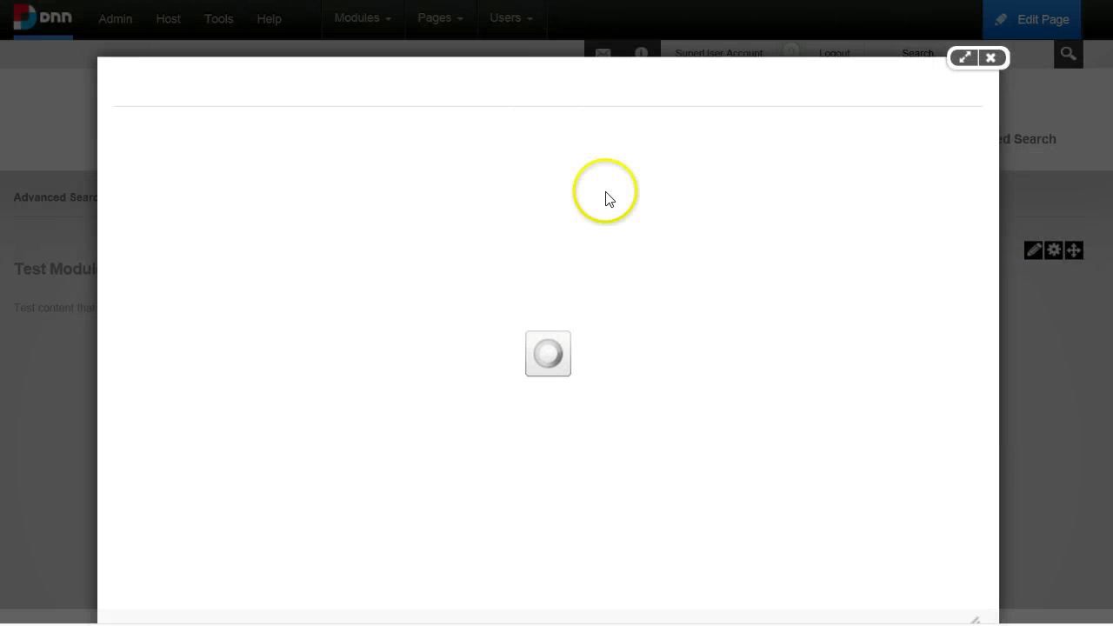
# - Check the Tags list in the Test Module's basic settings and close the settings without changes
pyautogui.click(465, 415)
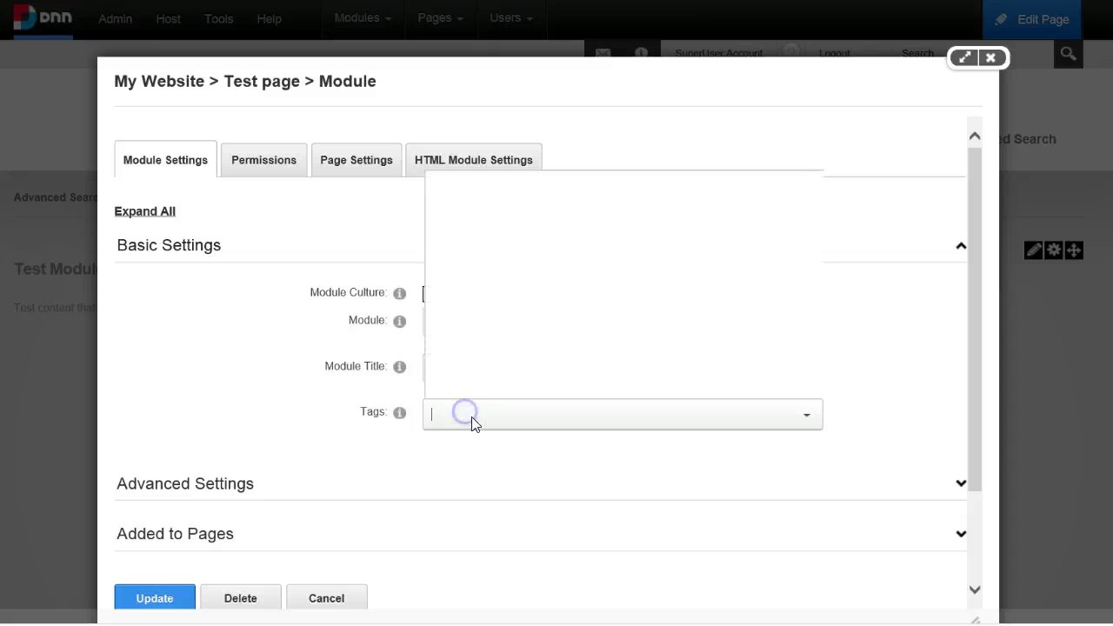
pyautogui.click(517, 321)
pyautogui.click(480, 410)
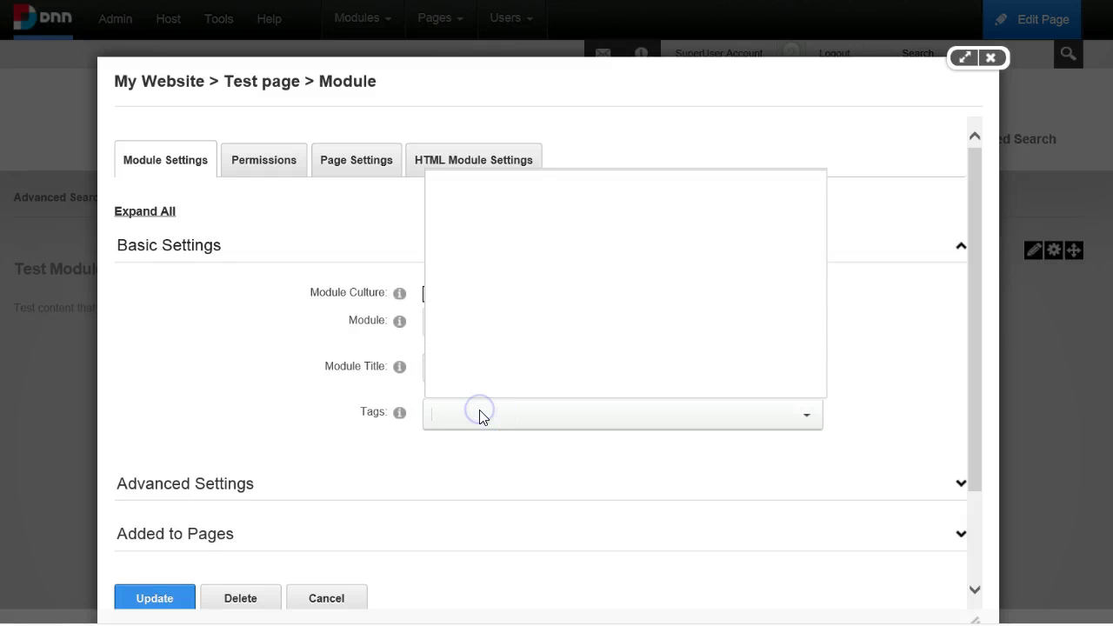
pyautogui.click(464, 453)
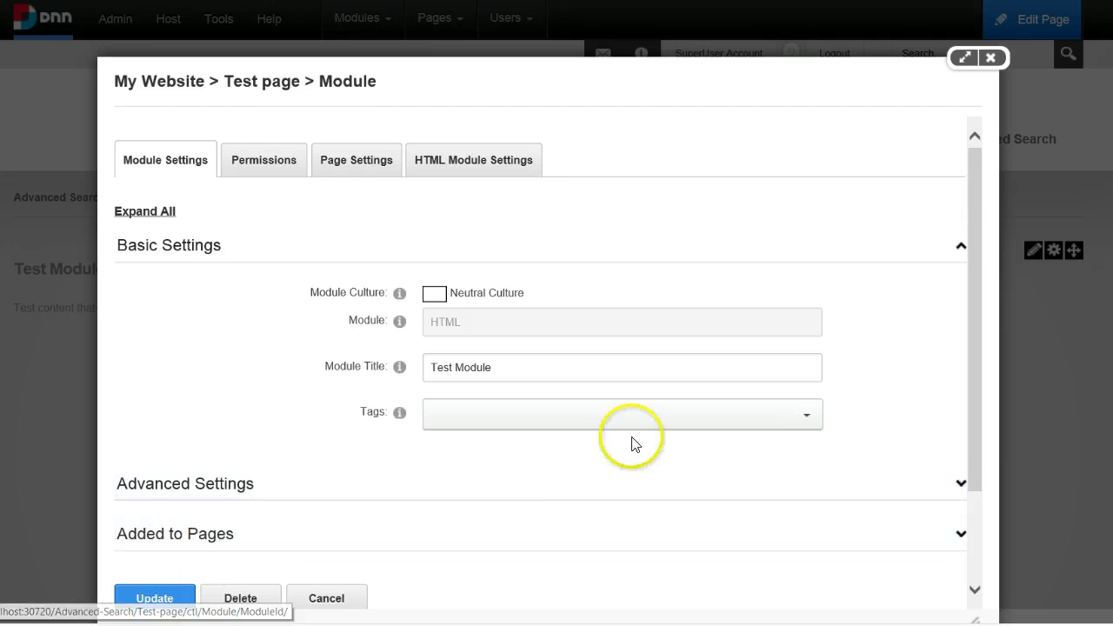
pyautogui.scroll(-2, 591, 442)
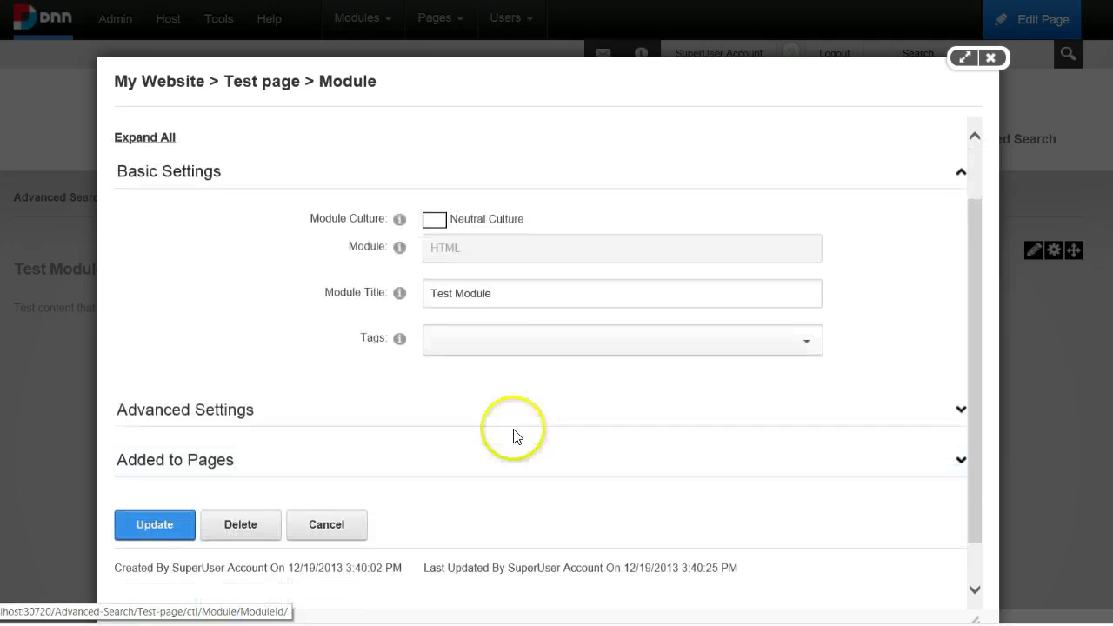
pyautogui.click(992, 58)
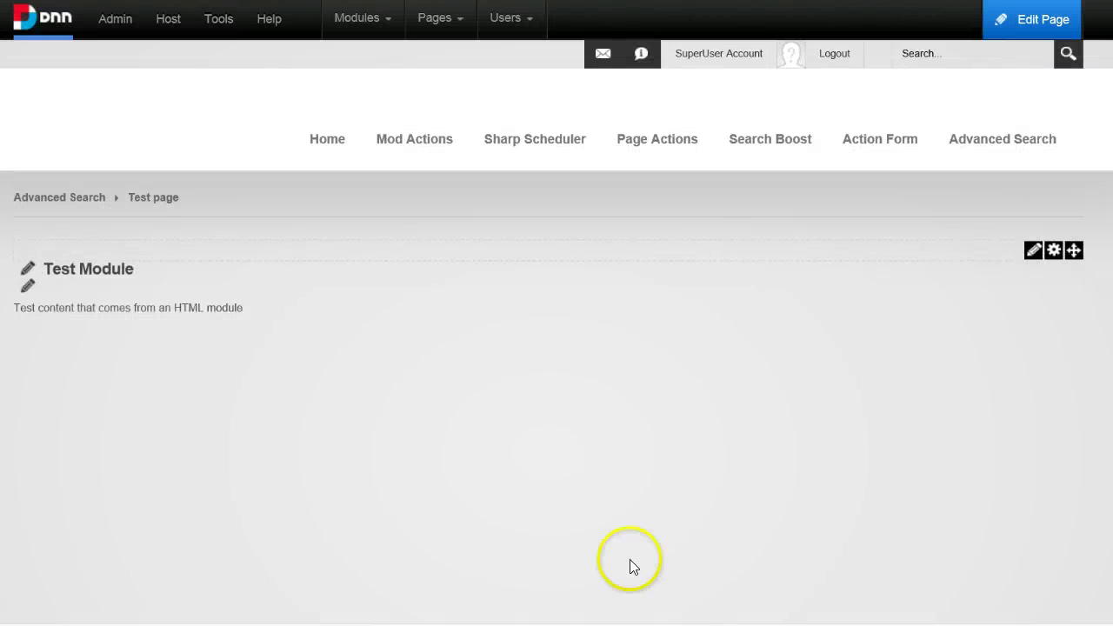
# - In the Search Boost administration's Search Target settings, expand Advanced Search and open the indexing options of Test page
pyautogui.click(661, 591)
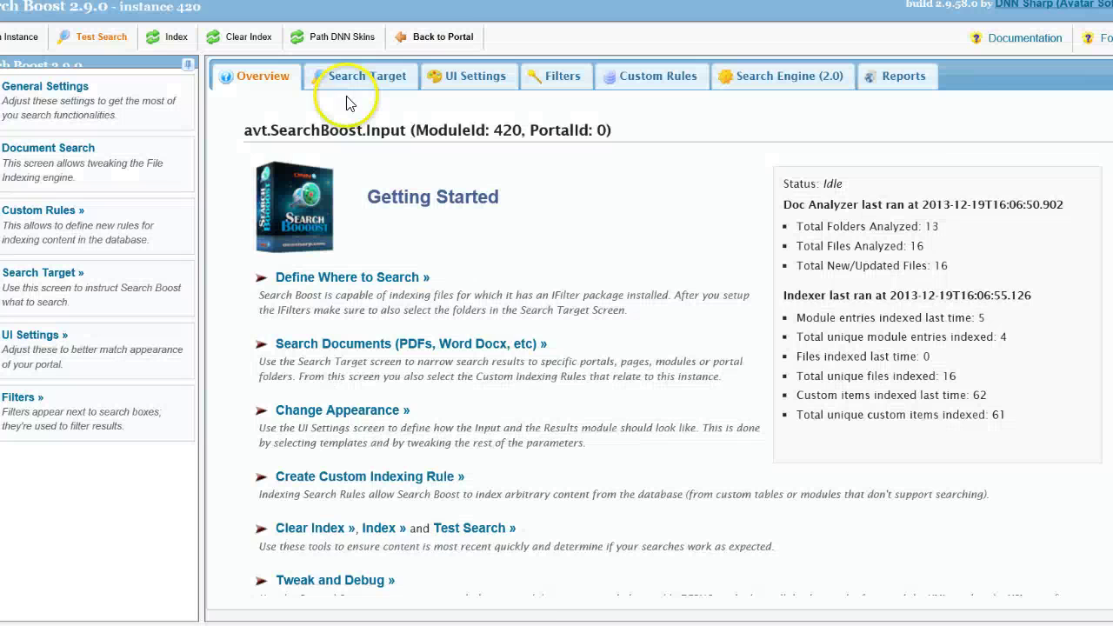
pyautogui.click(361, 75)
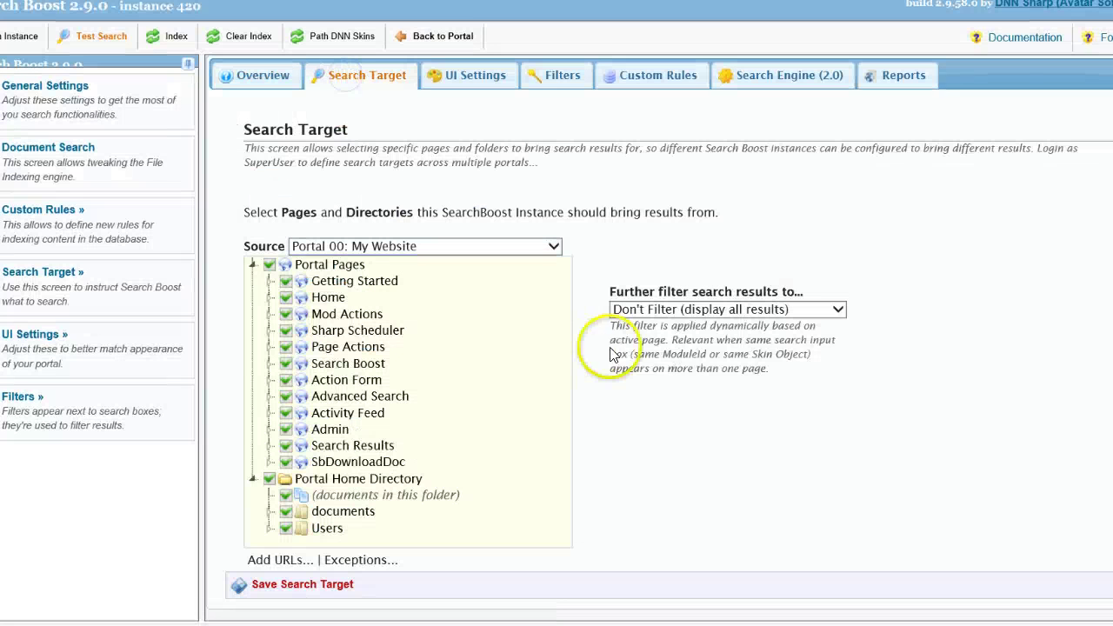
pyautogui.scroll(-1, 546, 383)
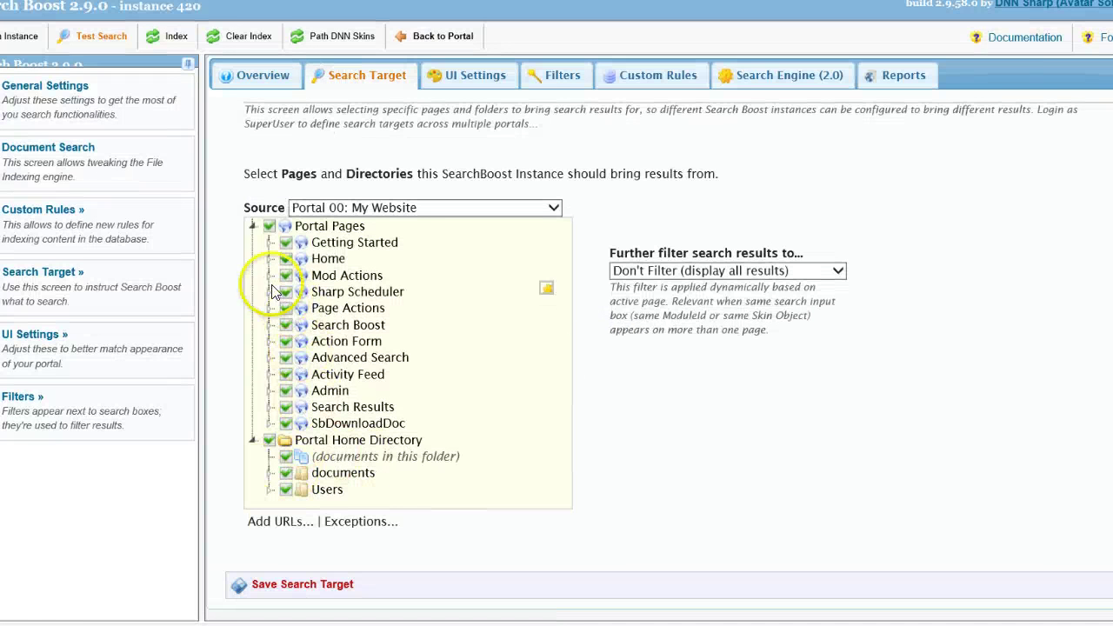
pyautogui.click(269, 359)
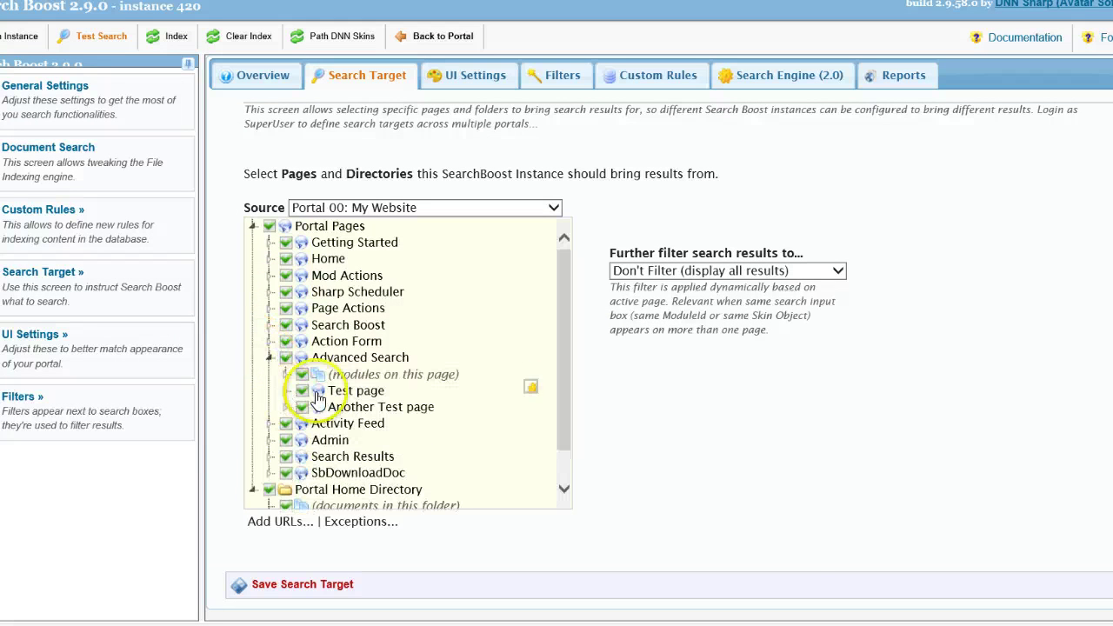
pyautogui.click(531, 387)
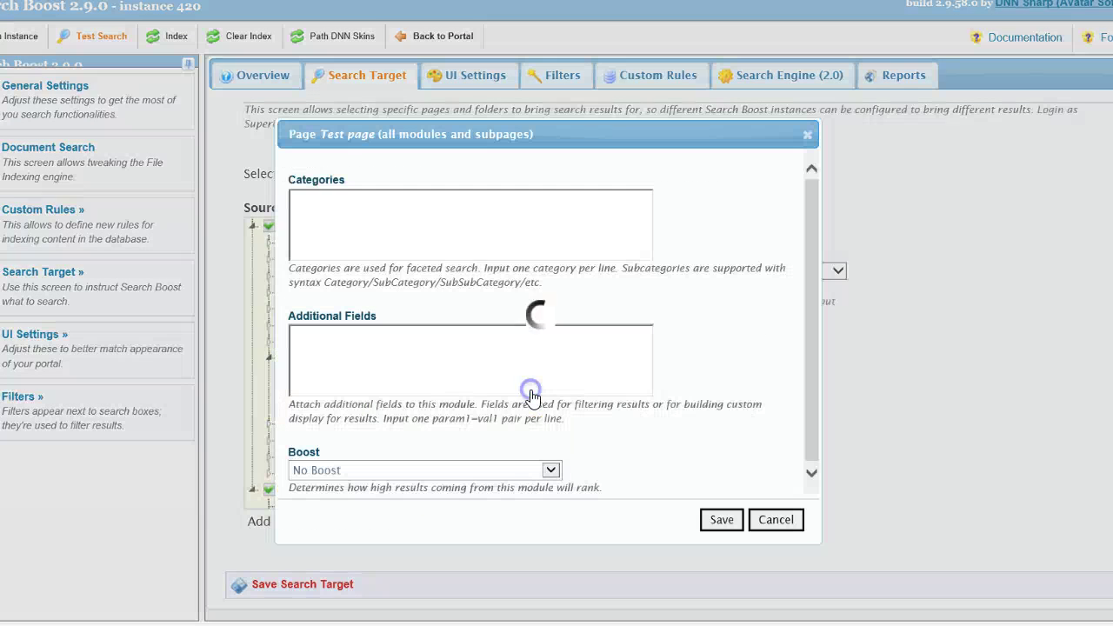
# - Add the additional field ContentType=Library to Test page and save its indexing options
pyautogui.click(395, 222)
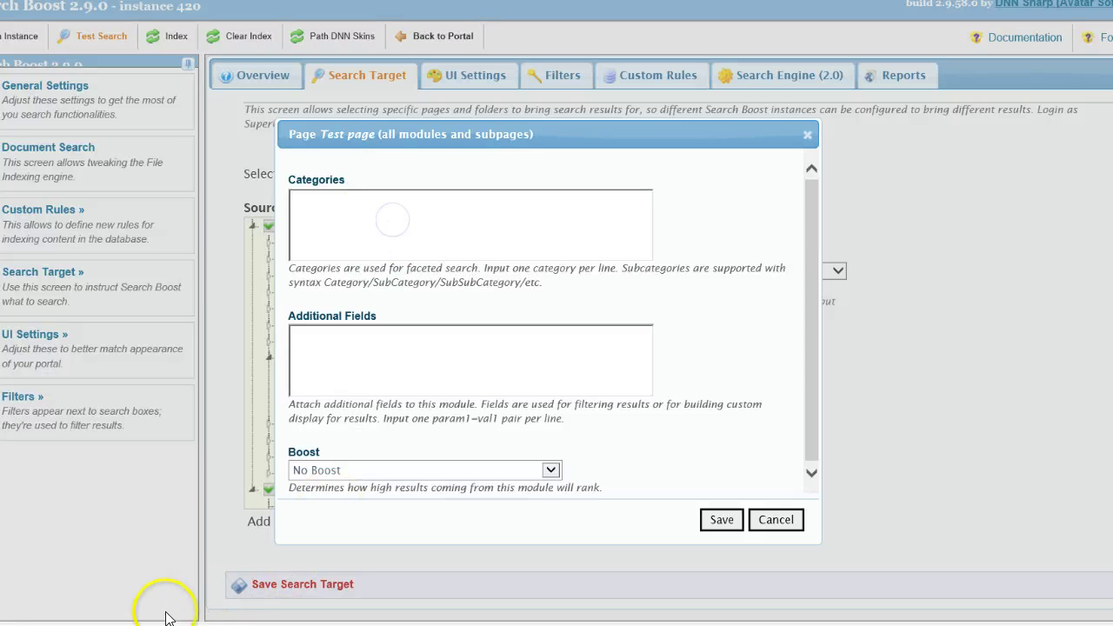
pyautogui.click(452, 367)
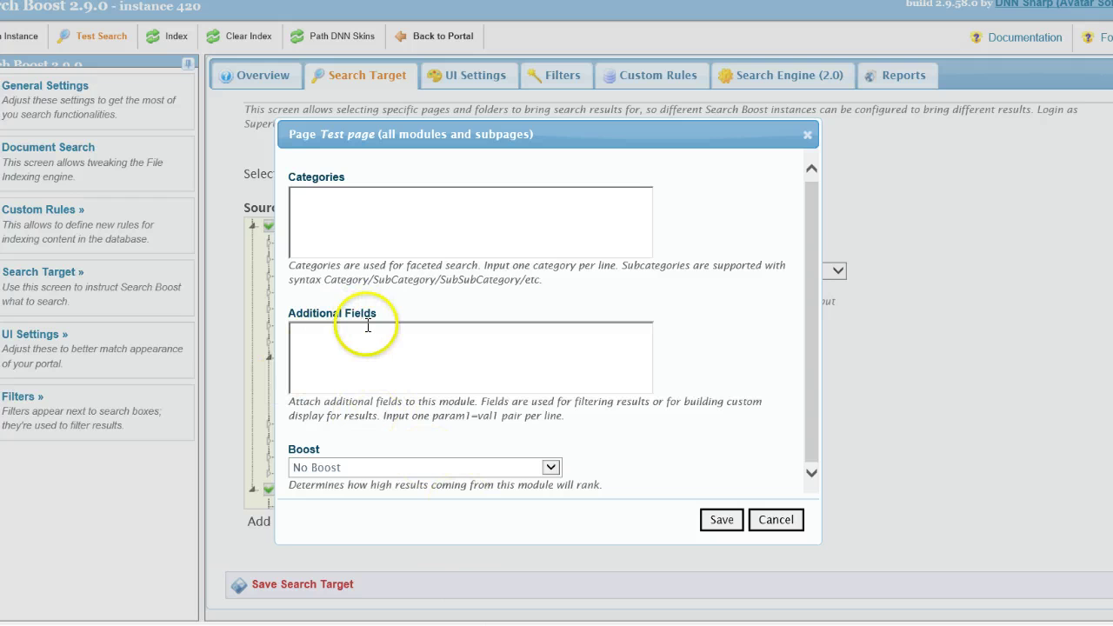
pyautogui.moveTo(378, 315); pyautogui.dragTo(281, 319)
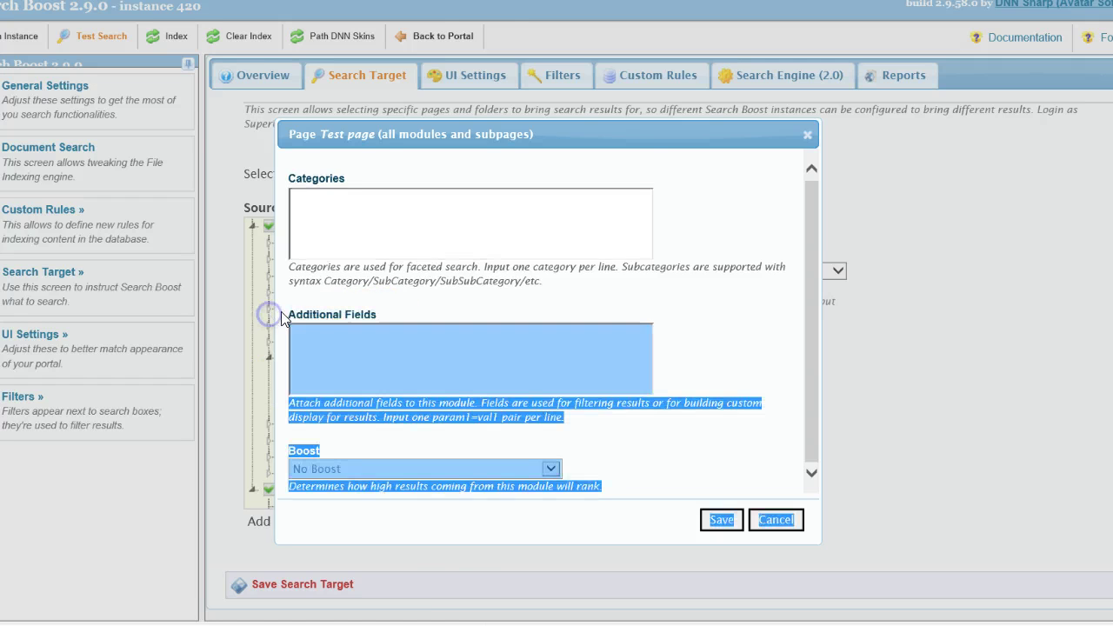
pyautogui.click(280, 319)
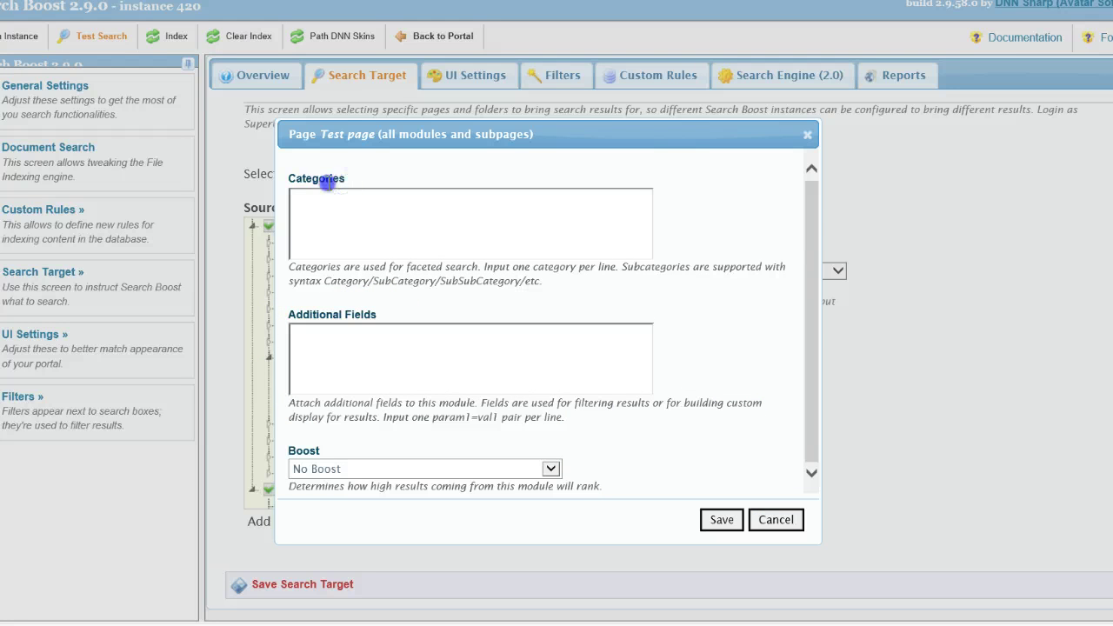
pyautogui.click(395, 360)
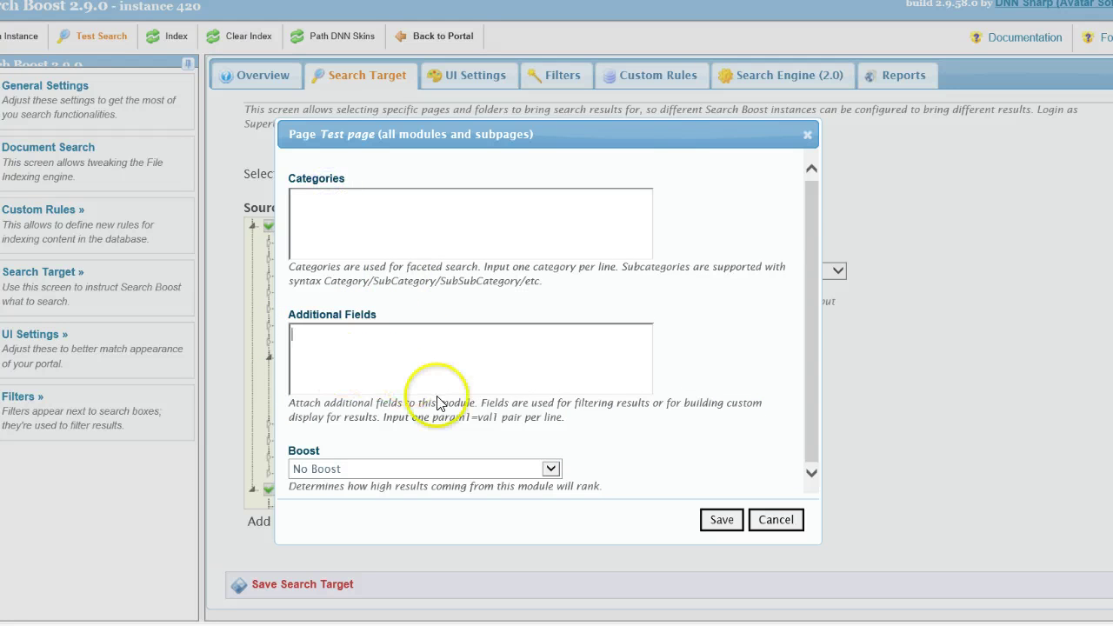
pyautogui.moveTo(430, 418); pyautogui.dragTo(505, 417)
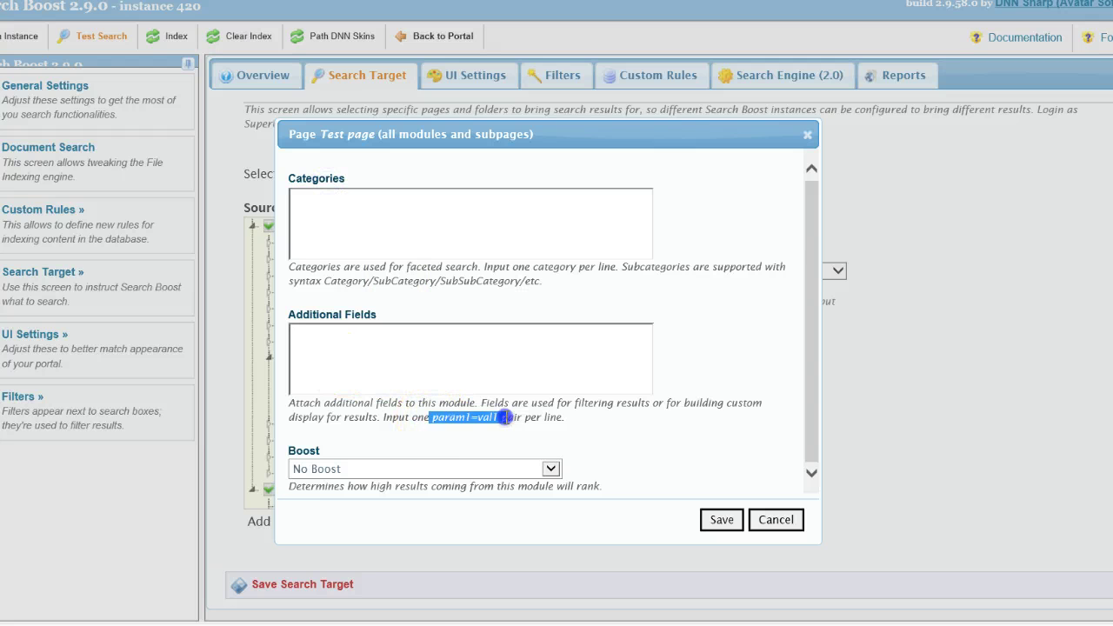
pyautogui.click(500, 335)
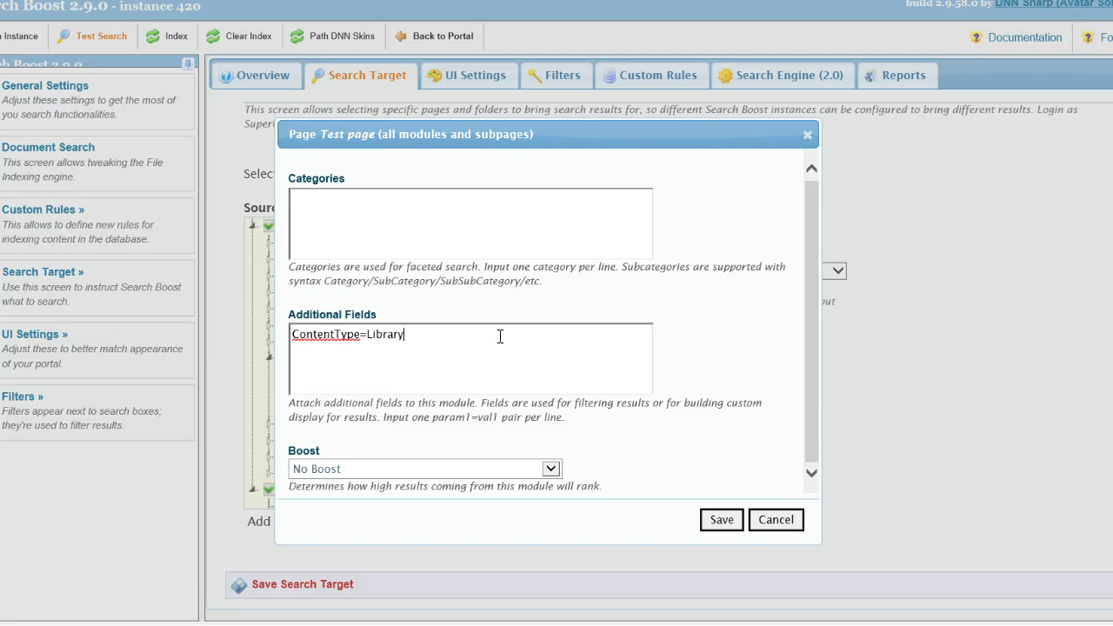
pyautogui.moveTo(417, 368); pyautogui.dragTo(309, 320)
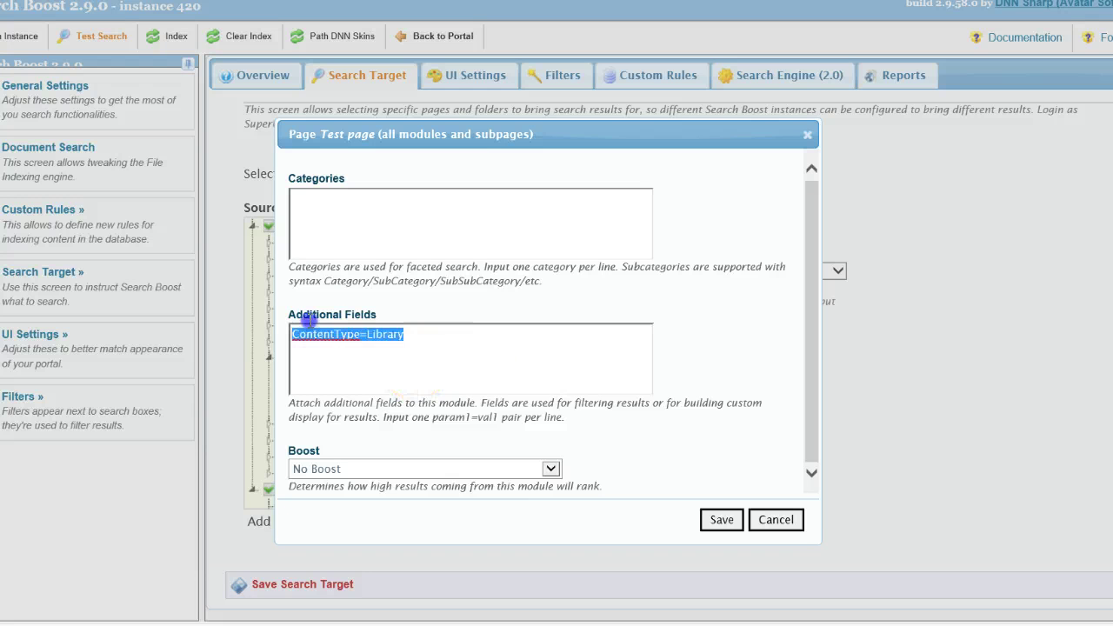
pyautogui.click(721, 519)
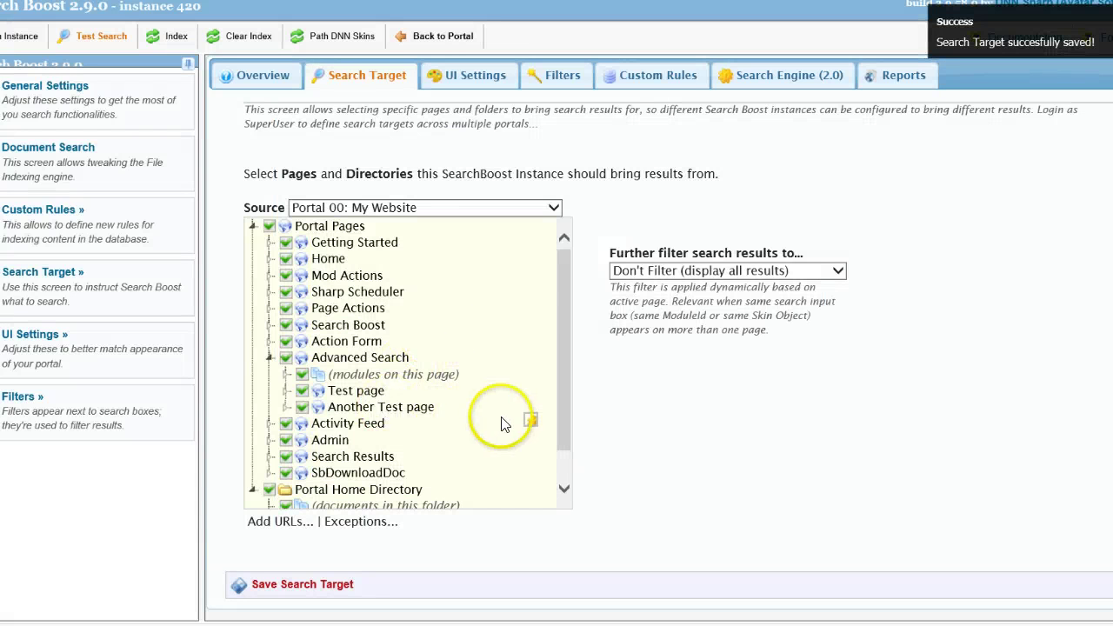
# - Save the additional field ContentType=Subscription for Another Test page and run the Search Boost content indexing
pyautogui.click(534, 405)
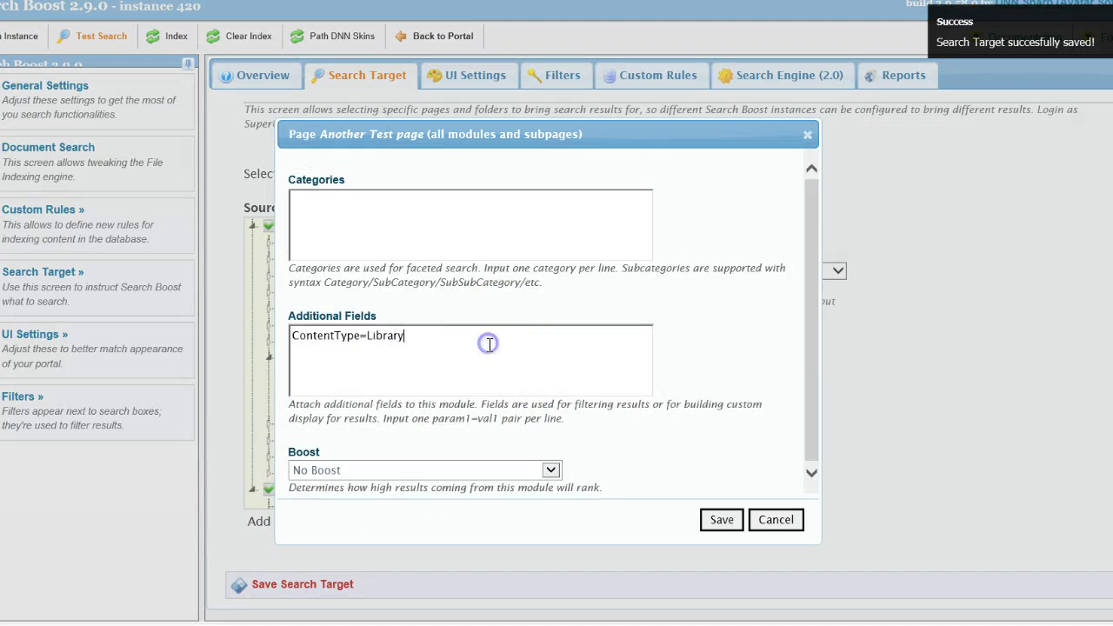
pyautogui.doubleClick(385, 338)
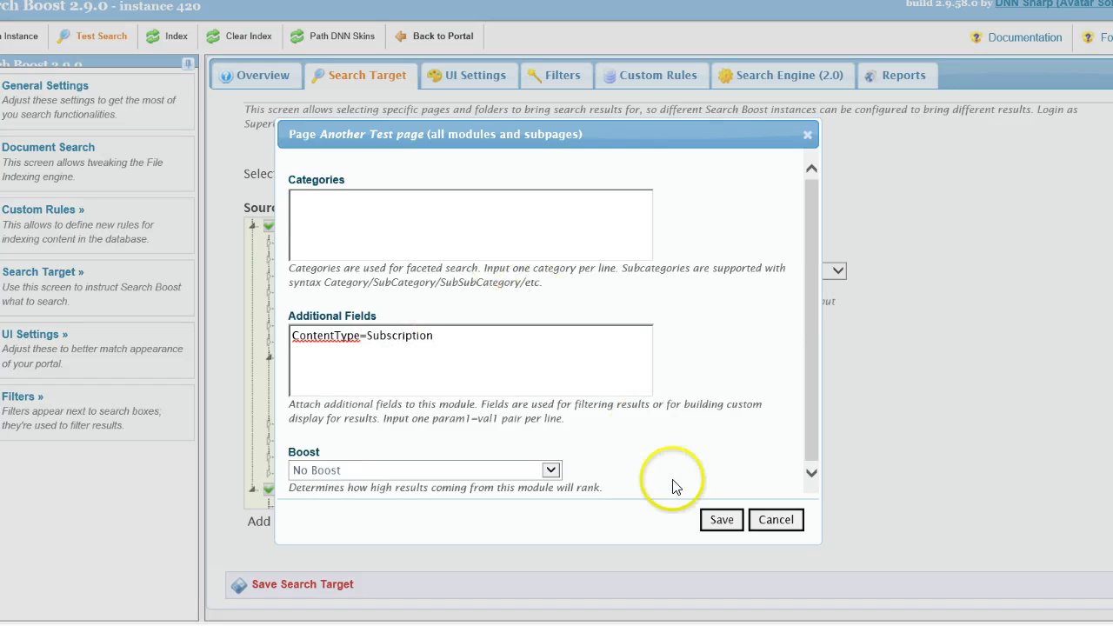
pyautogui.click(723, 520)
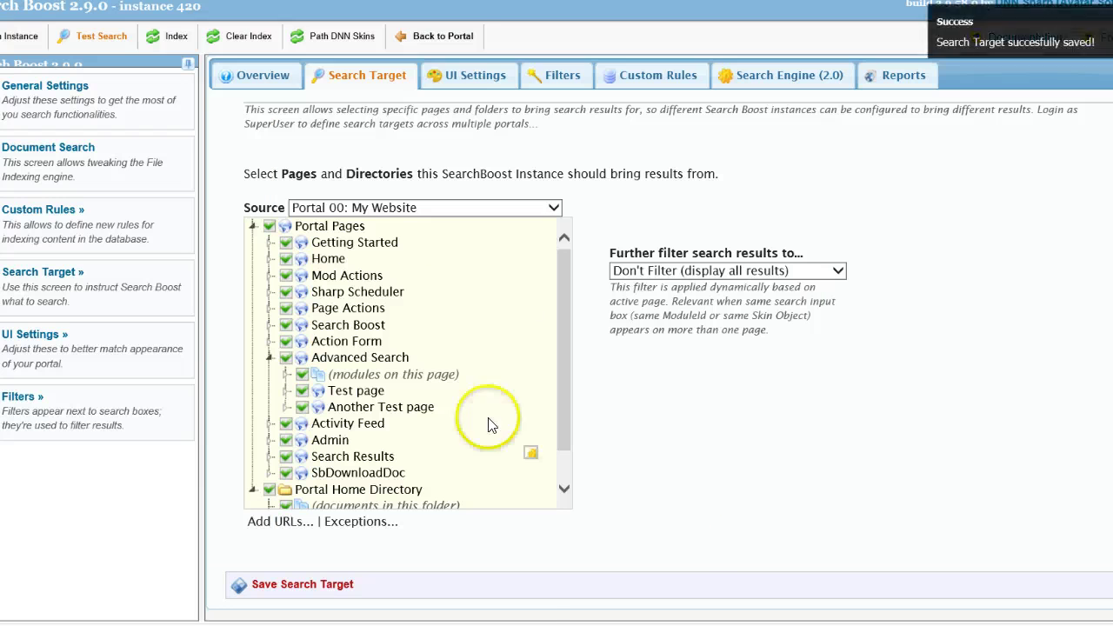
pyautogui.click(171, 38)
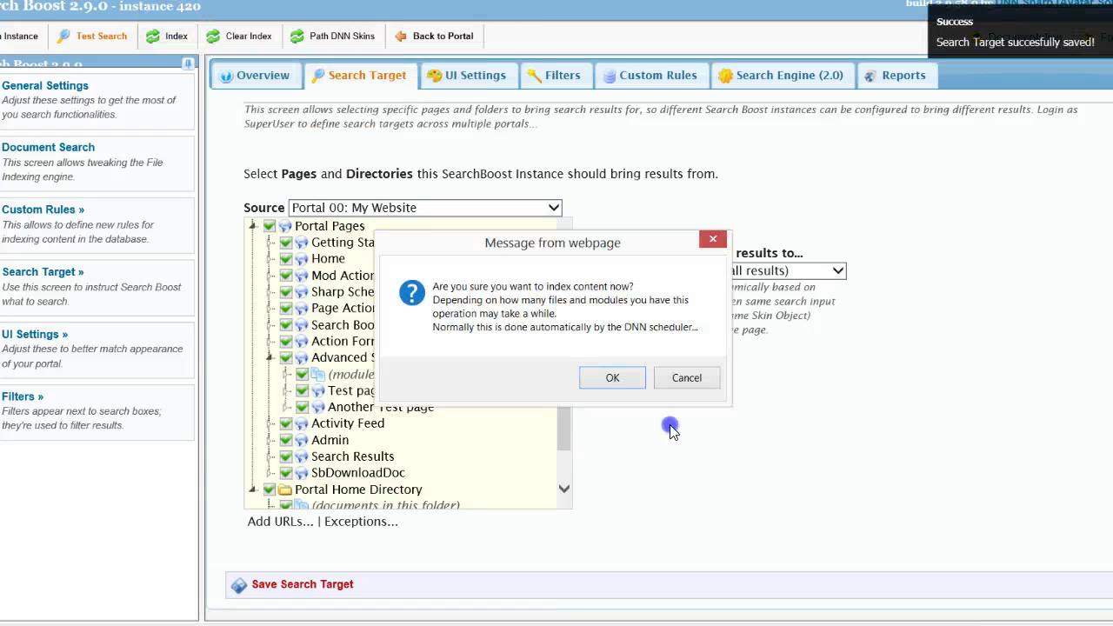
pyautogui.click(613, 378)
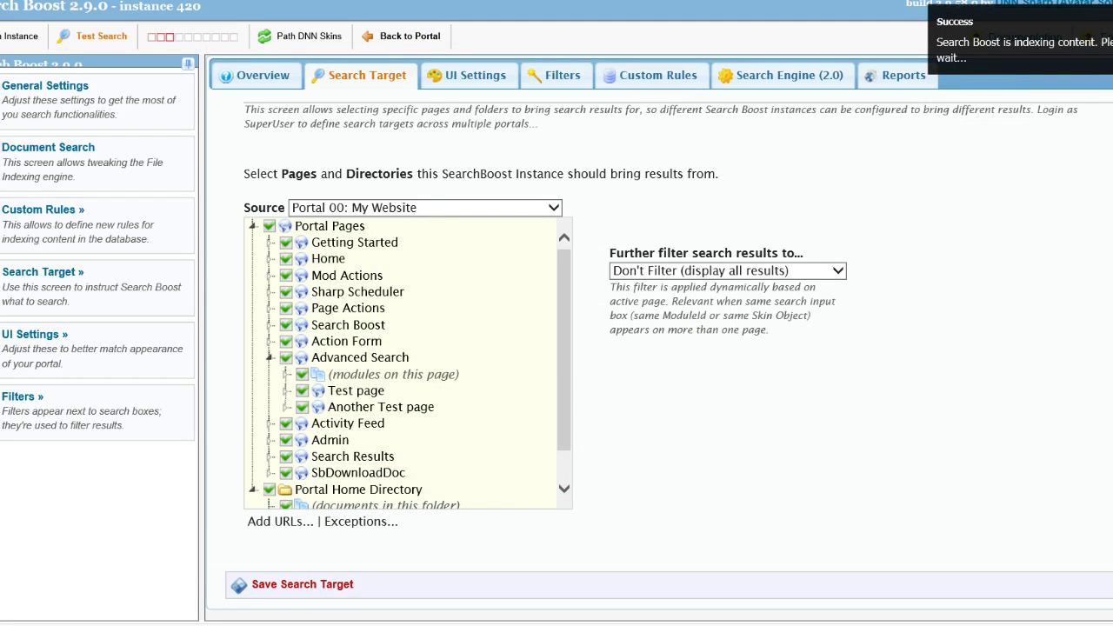
# - Return to the Advanced Search page, put it into edit mode, and open the Action Form module's form management
pyautogui.click(74, 197)
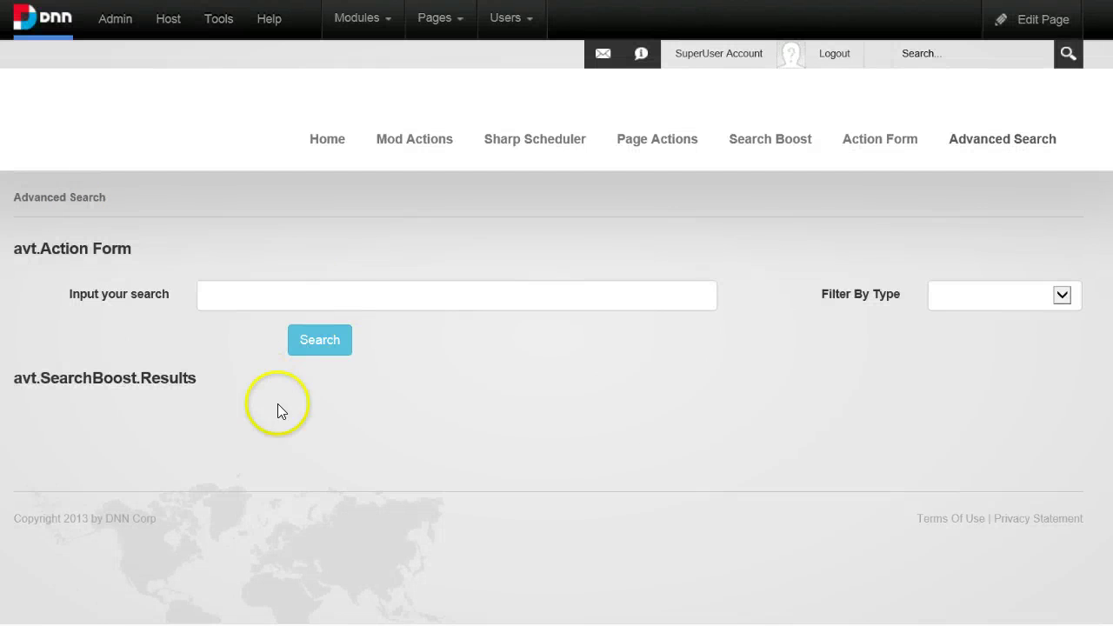
pyautogui.moveTo(1013, 22)
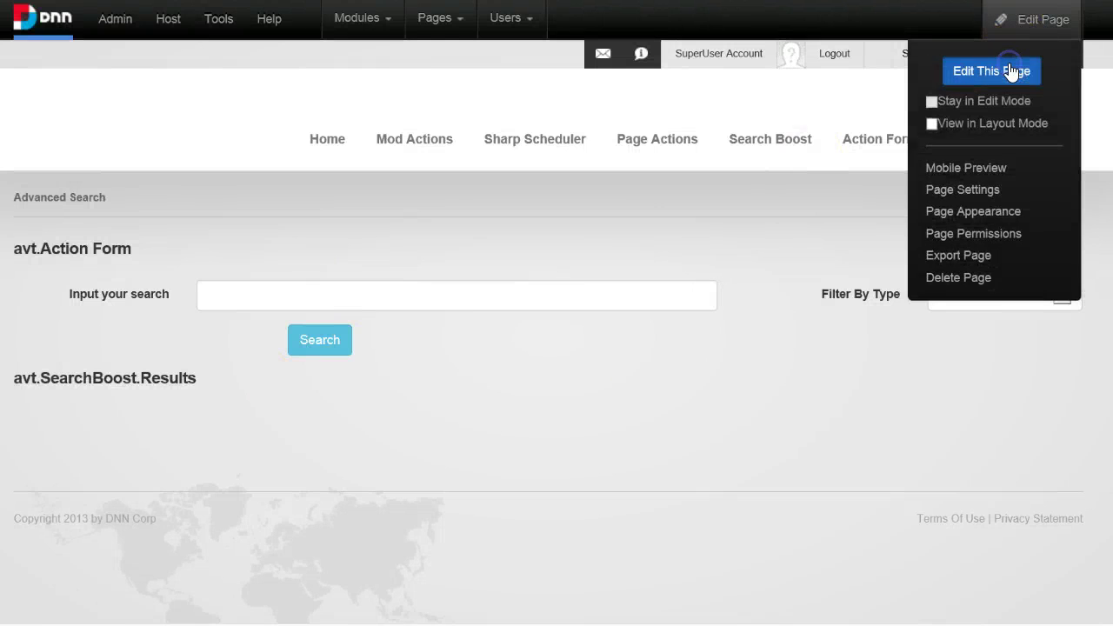
pyautogui.click(1011, 72)
pyautogui.moveTo(1032, 251)
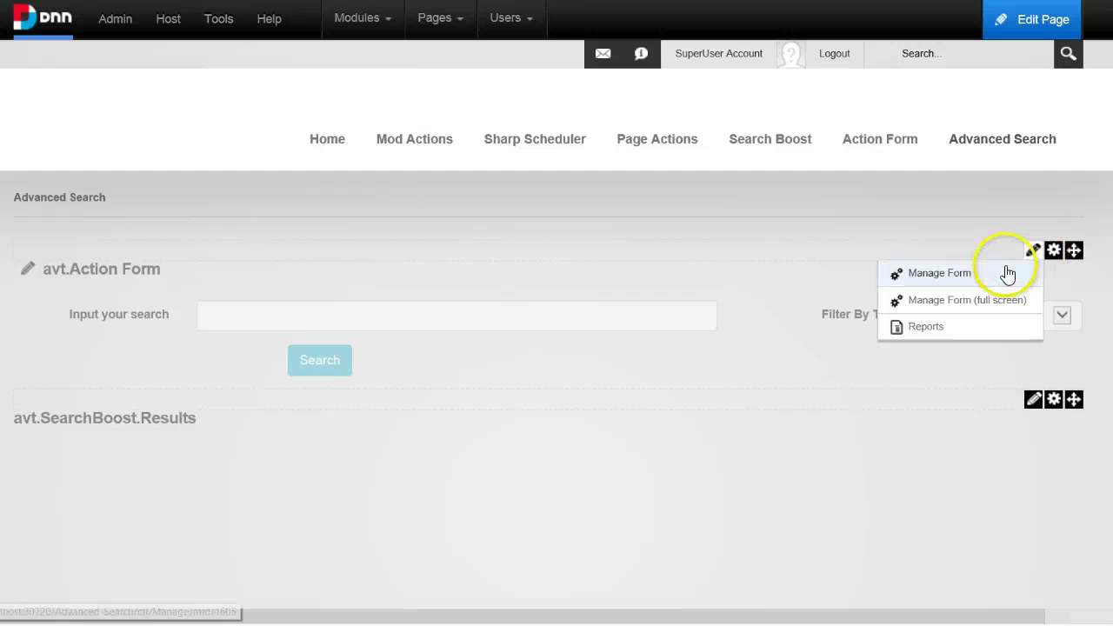
pyautogui.click(1004, 275)
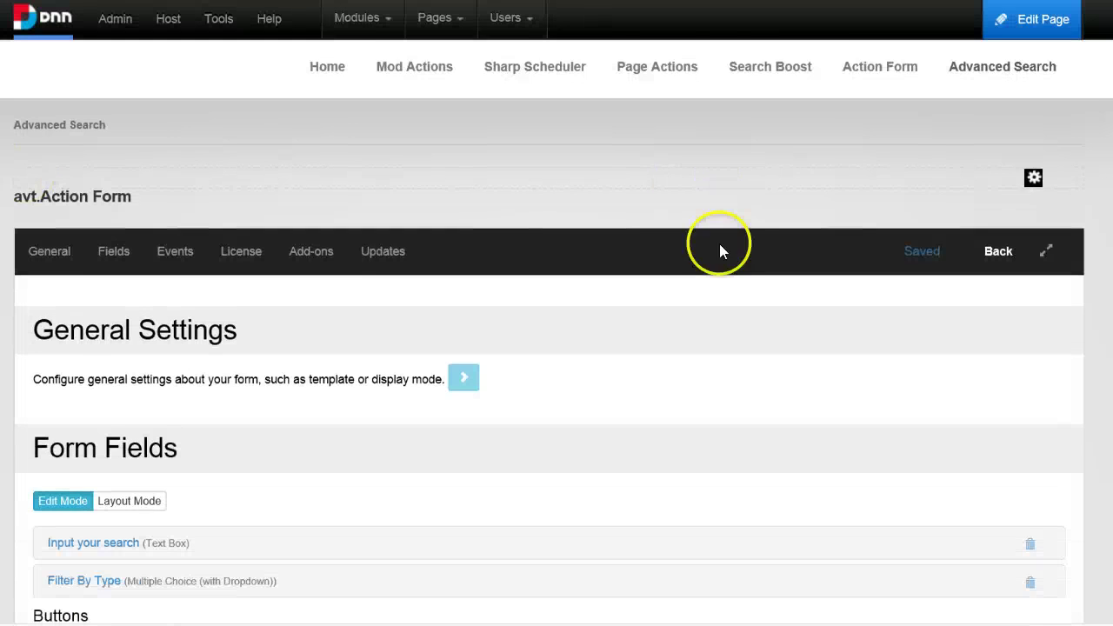
# - Expand the form's Search button and open the Search action in its On Click Handler
pyautogui.scroll(-3, 209, 511)
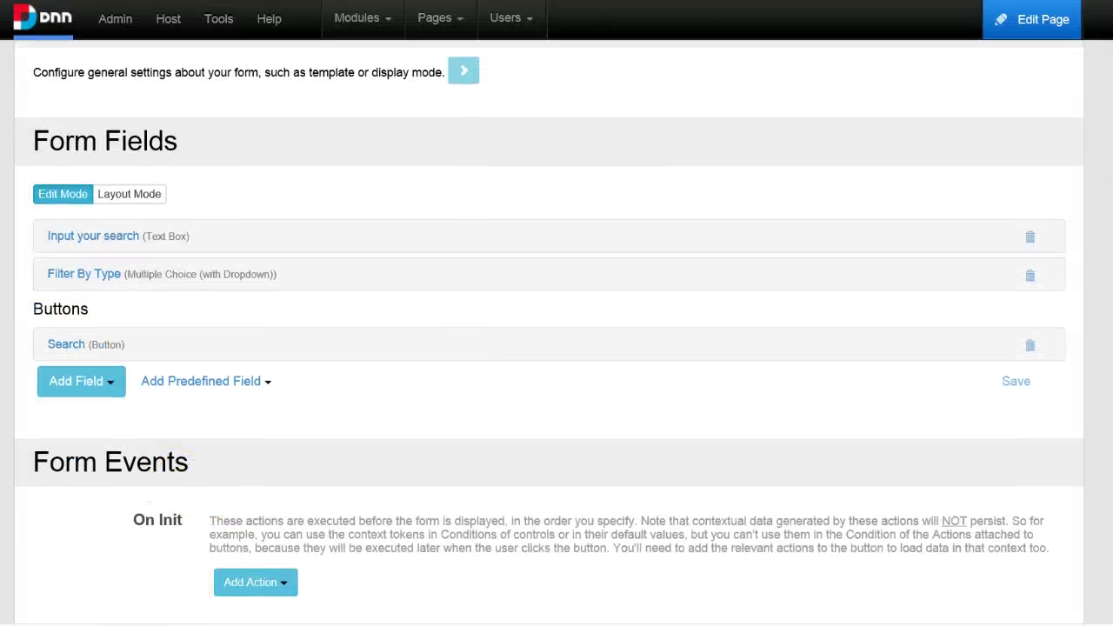
pyautogui.click(99, 346)
pyautogui.scroll(2, 333, 232)
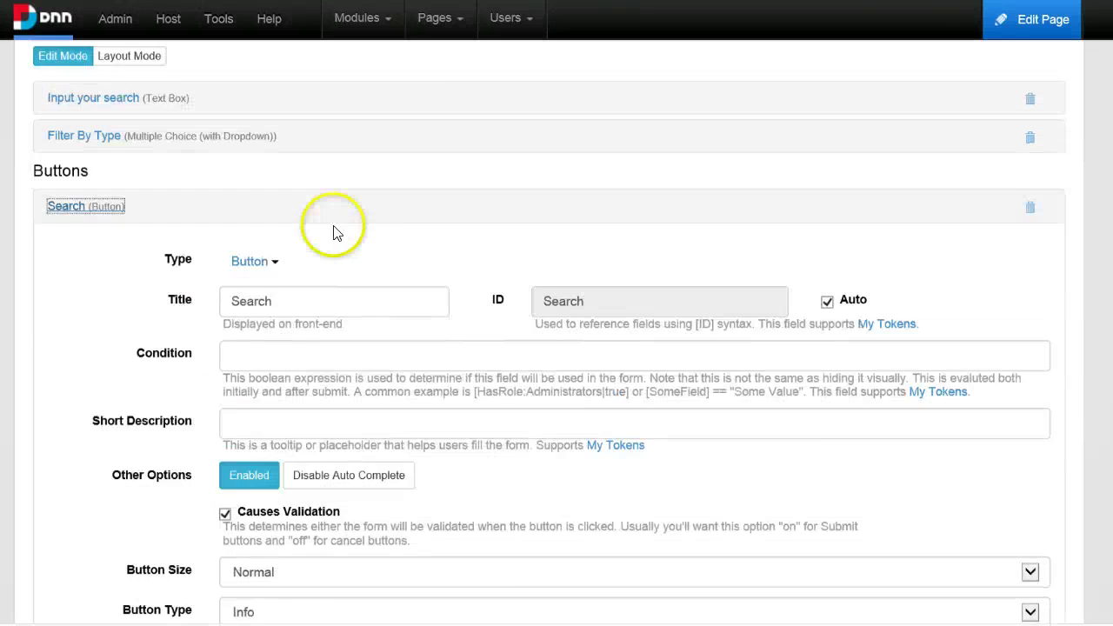
pyautogui.scroll(-6, 218, 397)
pyautogui.scroll(1, 338, 320)
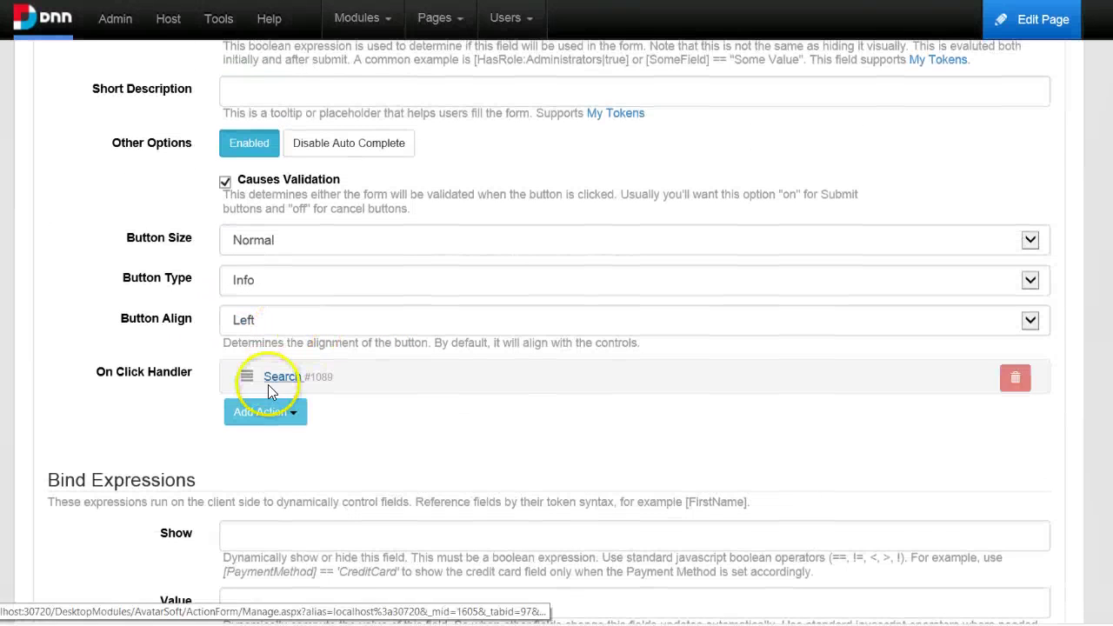
pyautogui.click(277, 379)
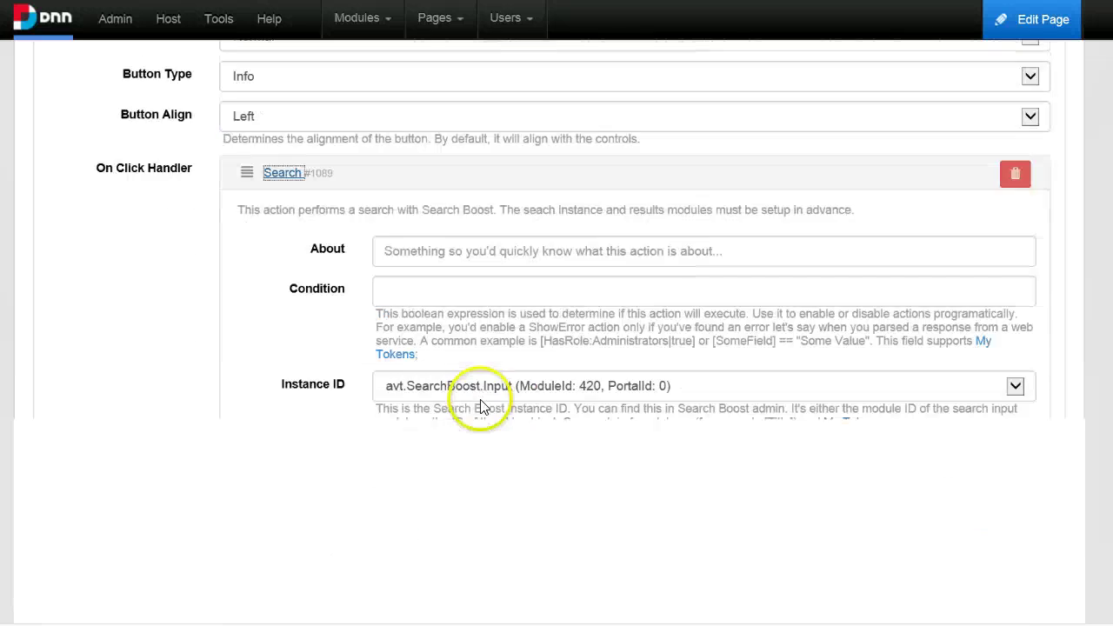
# - Add a filter named ContentType with the value Library to the Search action and save the form
pyautogui.scroll(-5, 416, 440)
pyautogui.click(419, 513)
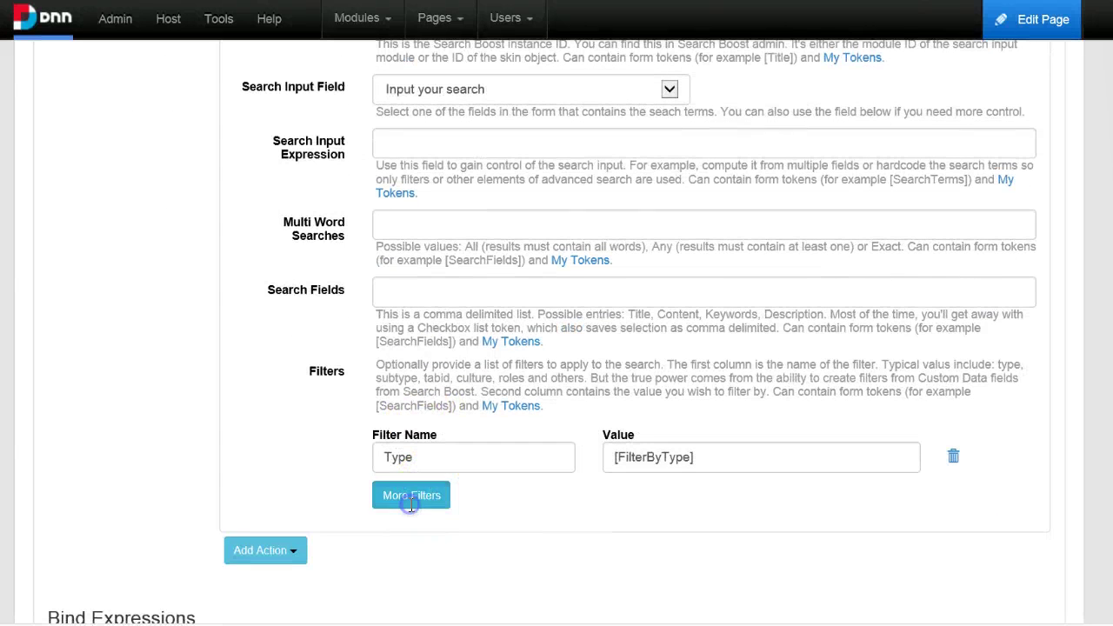
pyautogui.click(424, 492)
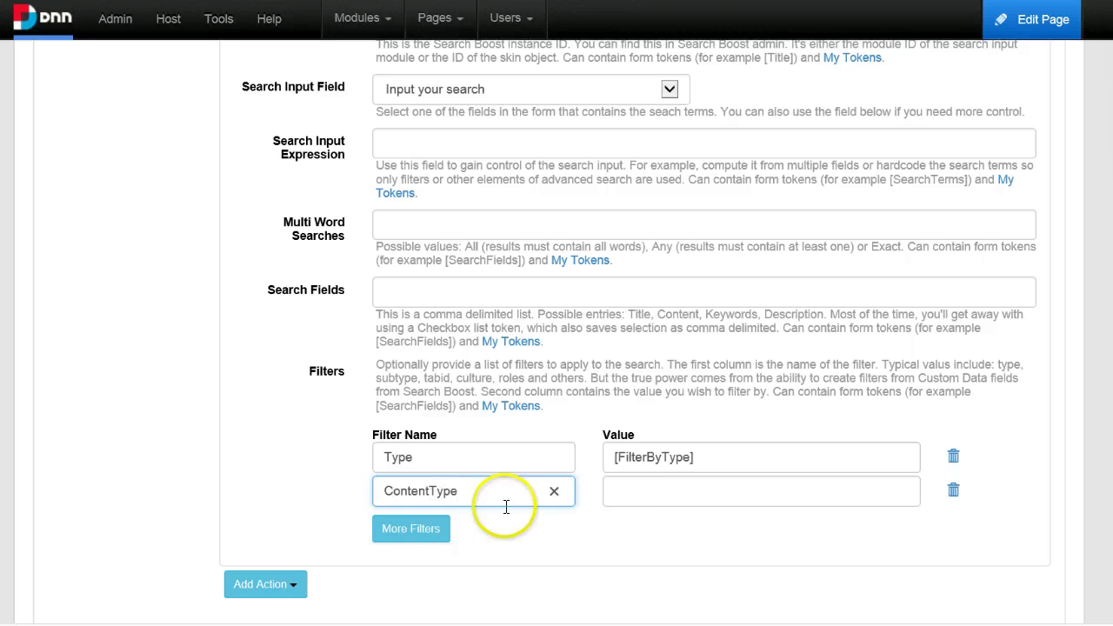
pyautogui.click(654, 492)
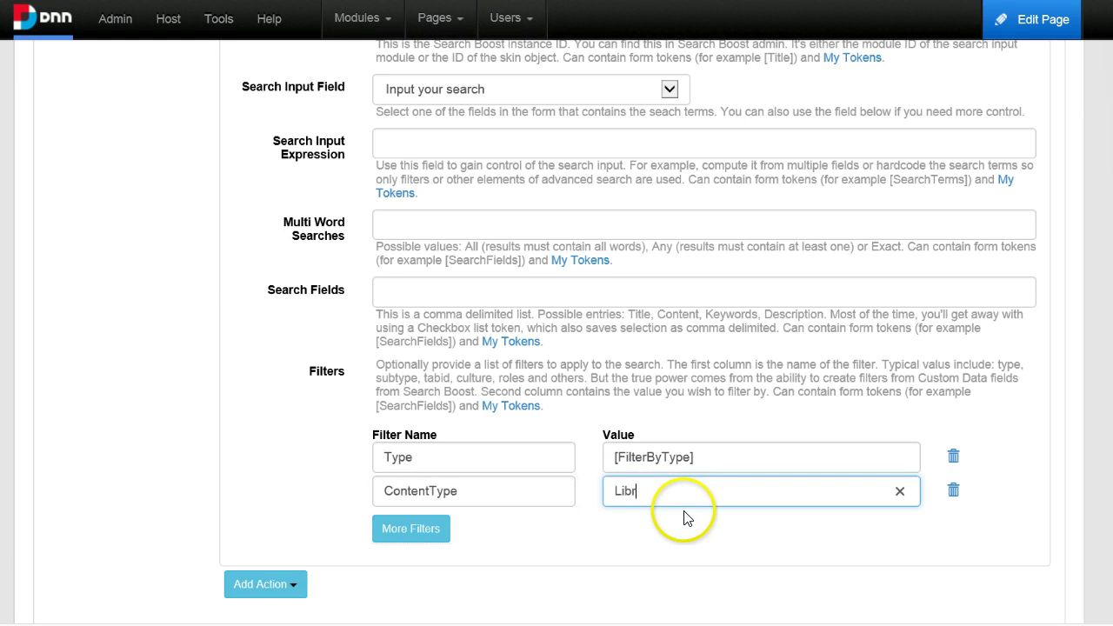
pyautogui.scroll(-2, 273, 513)
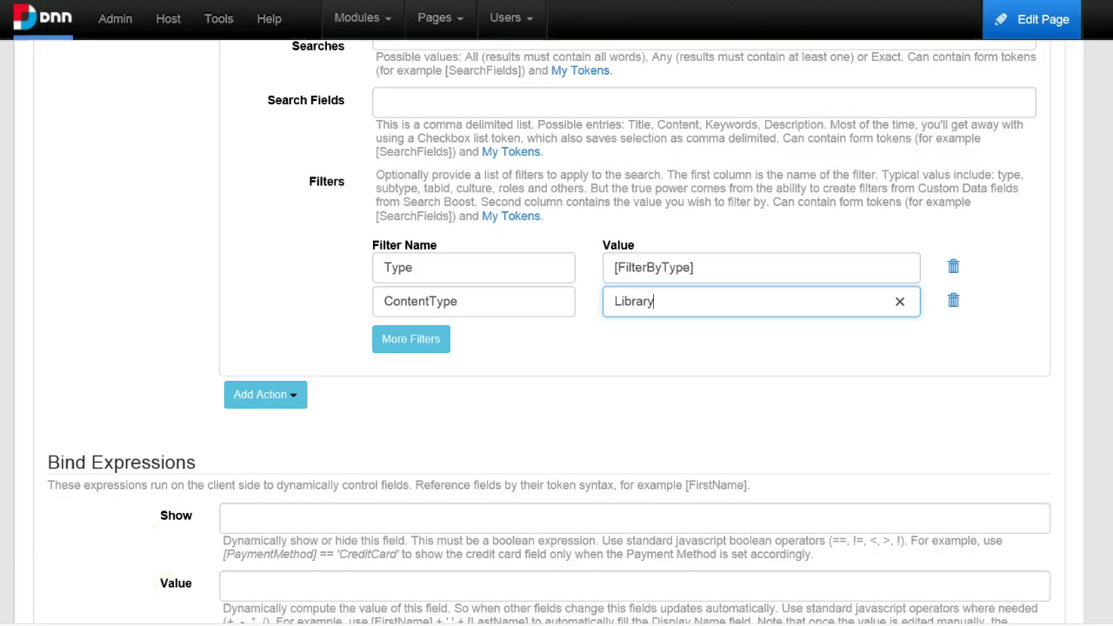
pyautogui.scroll(-10, 1093, 110)
pyautogui.click(1016, 108)
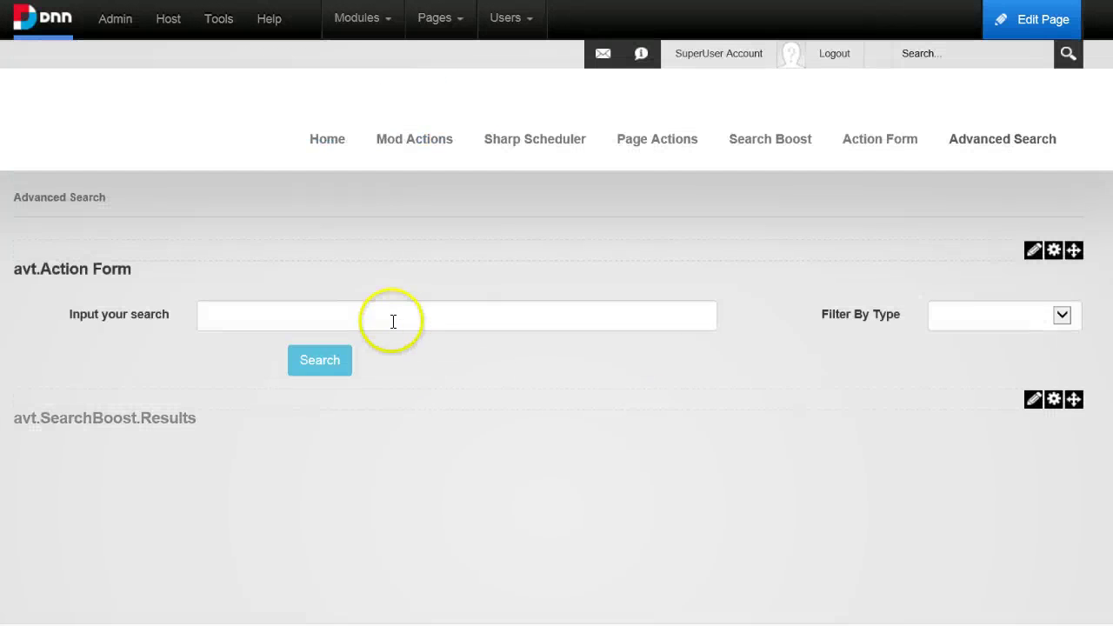
# - Search for "test" on the Advanced Search page with Filter By Type left blank
pyautogui.click(392, 318)
pyautogui.write('test')
pyautogui.click(322, 365)
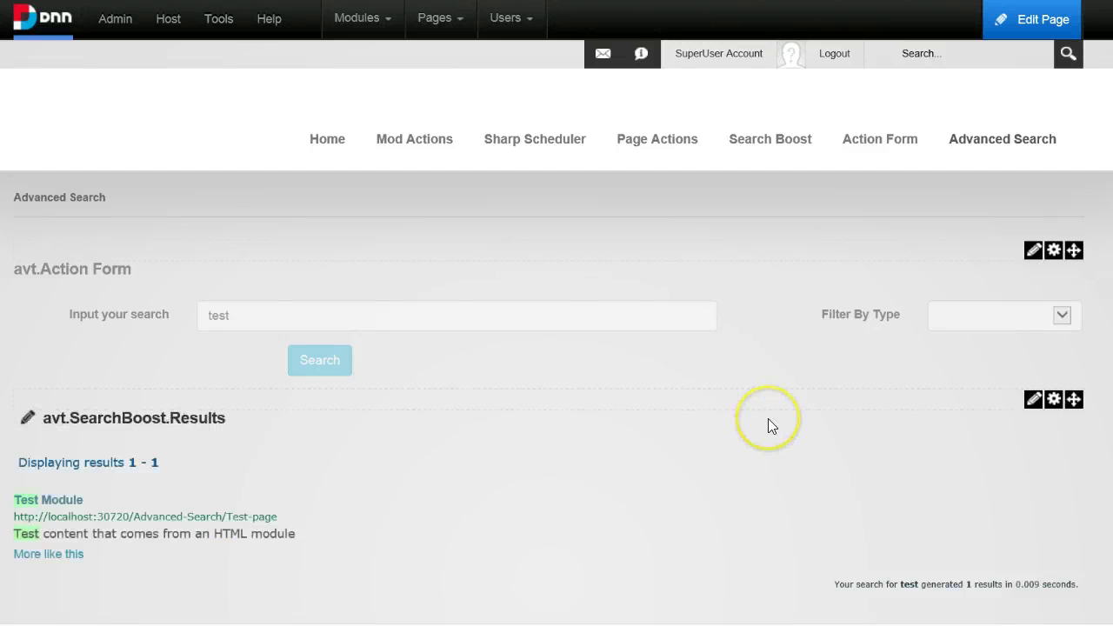
# - Switch to Luke and query the Lucene index with the expression Type:mod to inspect the indexed module entries
pyautogui.click(740, 623)
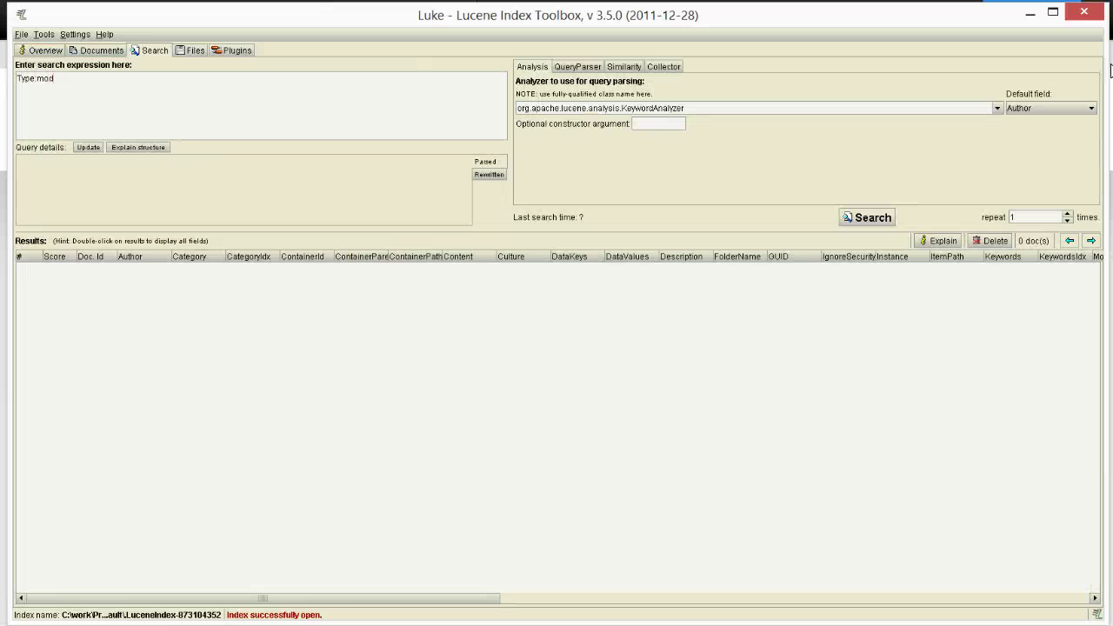
pyautogui.press('Return')
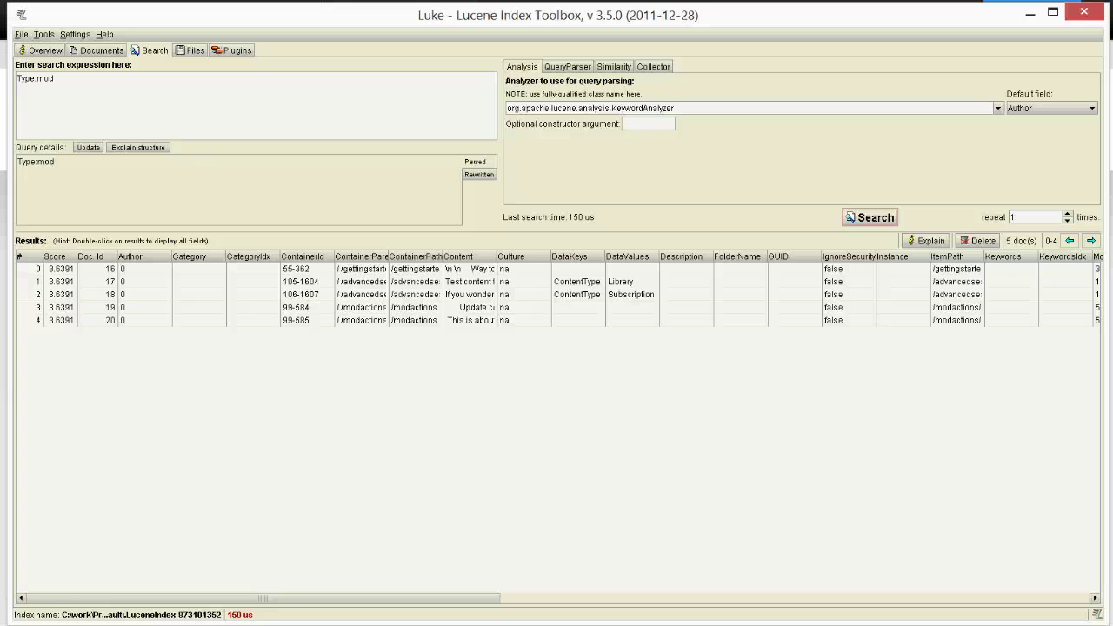
# - Examine the ContentType data values and the __contenttype column of the indexed module entries in the search results
pyautogui.click(261, 281)
pyautogui.click(261, 294)
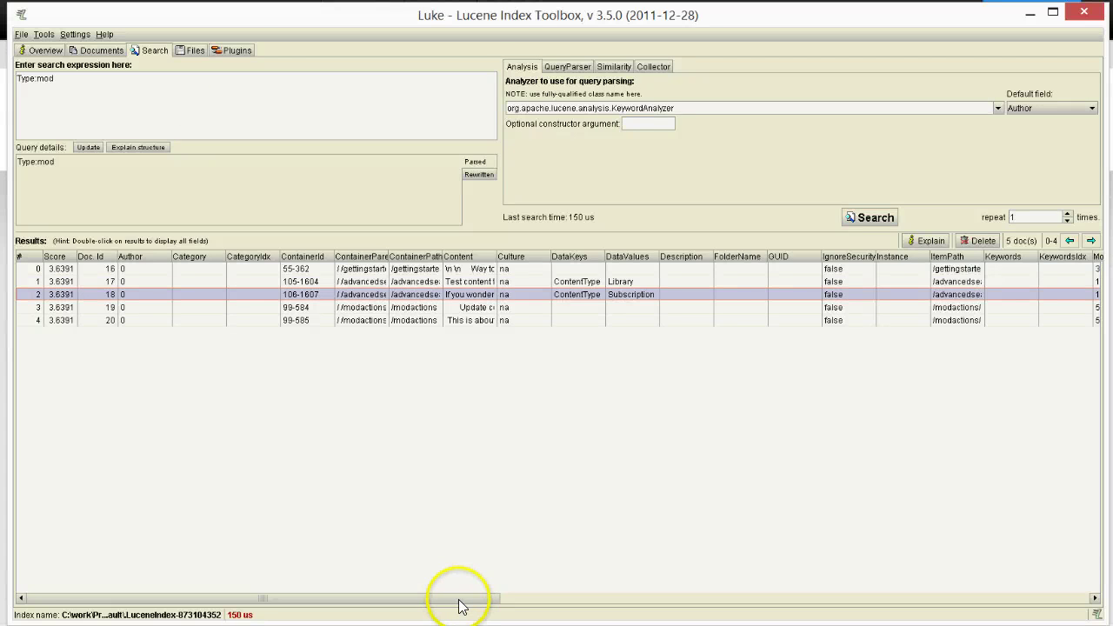
pyautogui.moveTo(461, 606); pyautogui.dragTo(1100, 587)
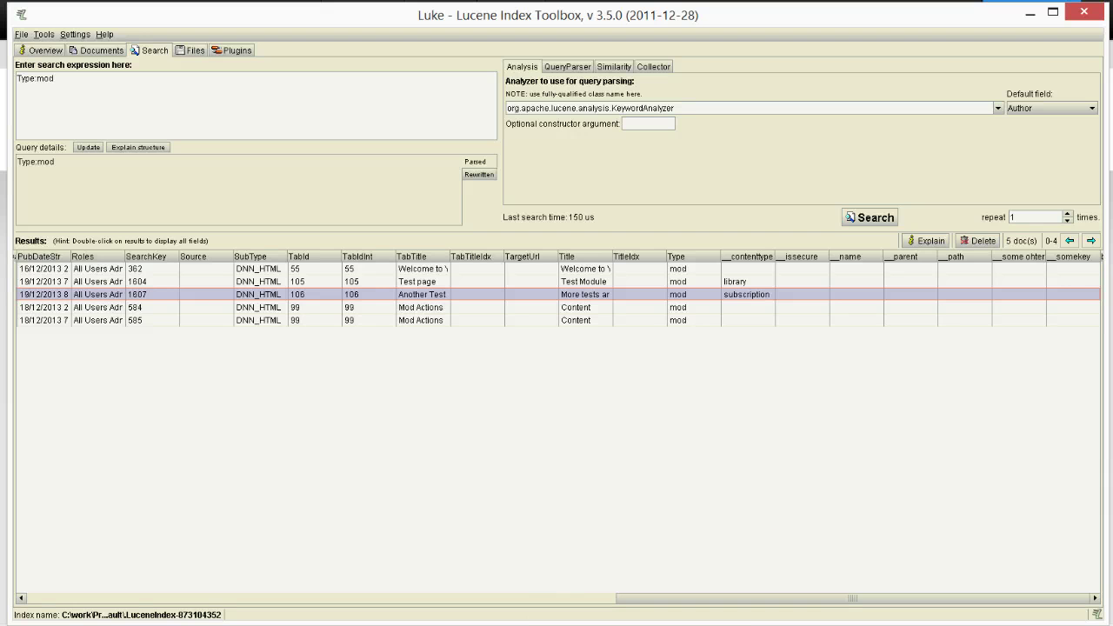
pyautogui.hscroll(-10, 559, 428)
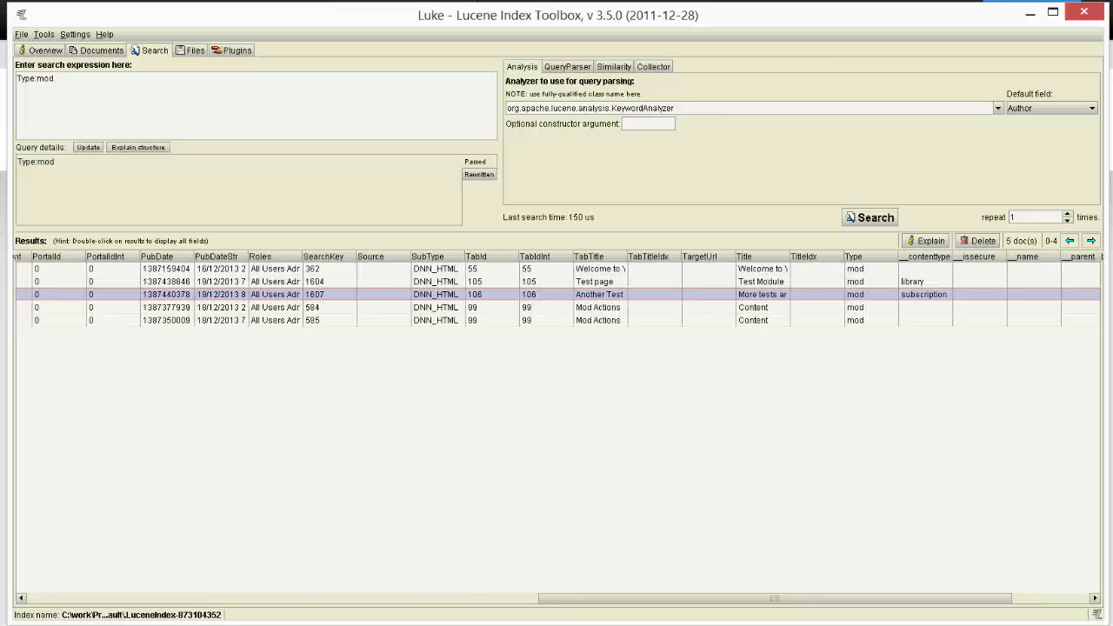
pyautogui.hscroll(-2, 558, 427)
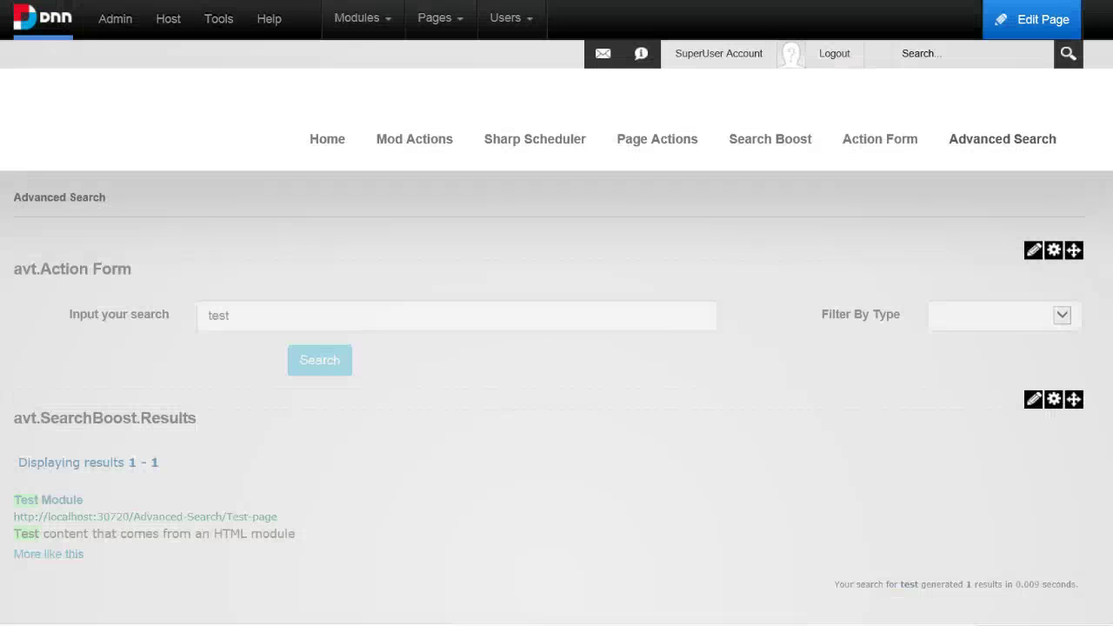
# - Switch back to the DNN Advanced Search page, open the Action Form management and add a Multiple Choice (with Dropdown) field
pyautogui.moveTo(1026, 250)
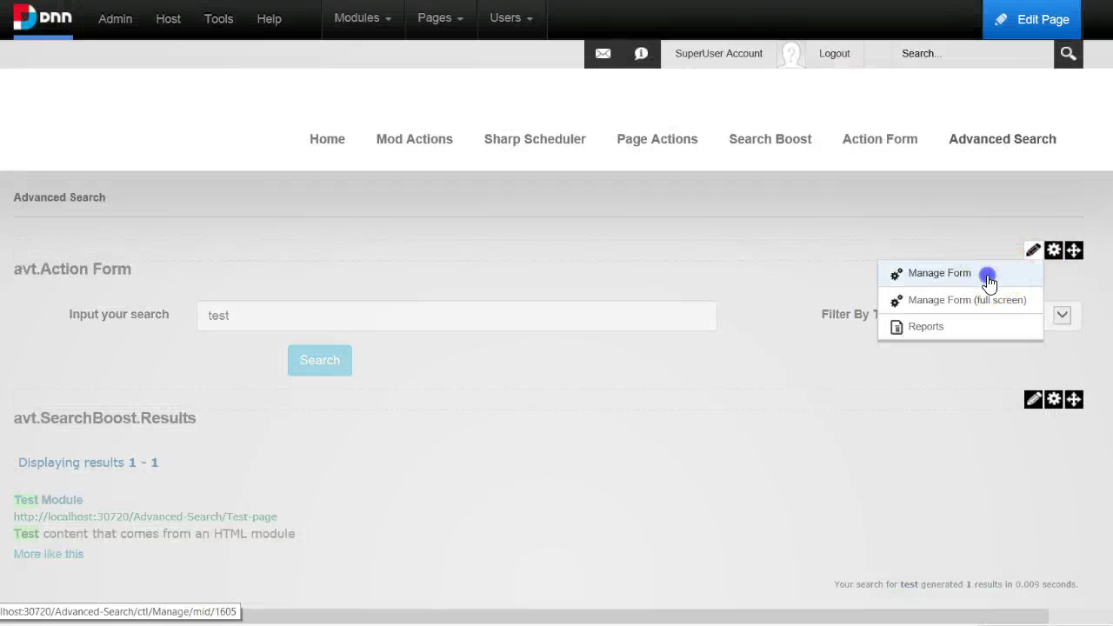
pyautogui.click(1003, 274)
pyautogui.scroll(-2, 824, 420)
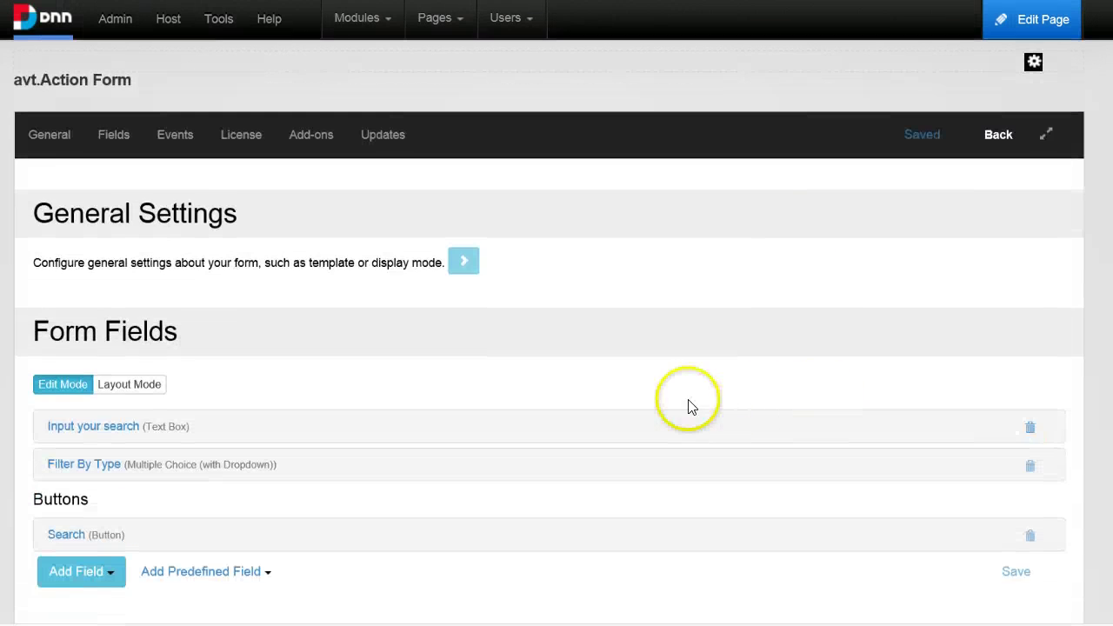
pyautogui.click(93, 492)
pyautogui.scroll(-3, 154, 435)
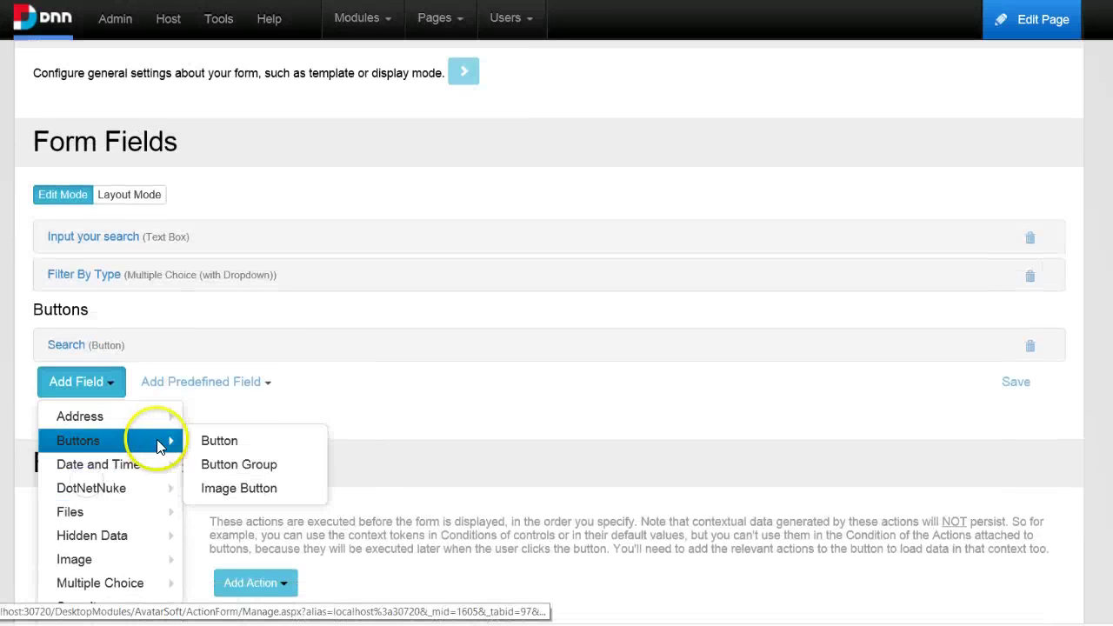
pyautogui.moveTo(181, 408)
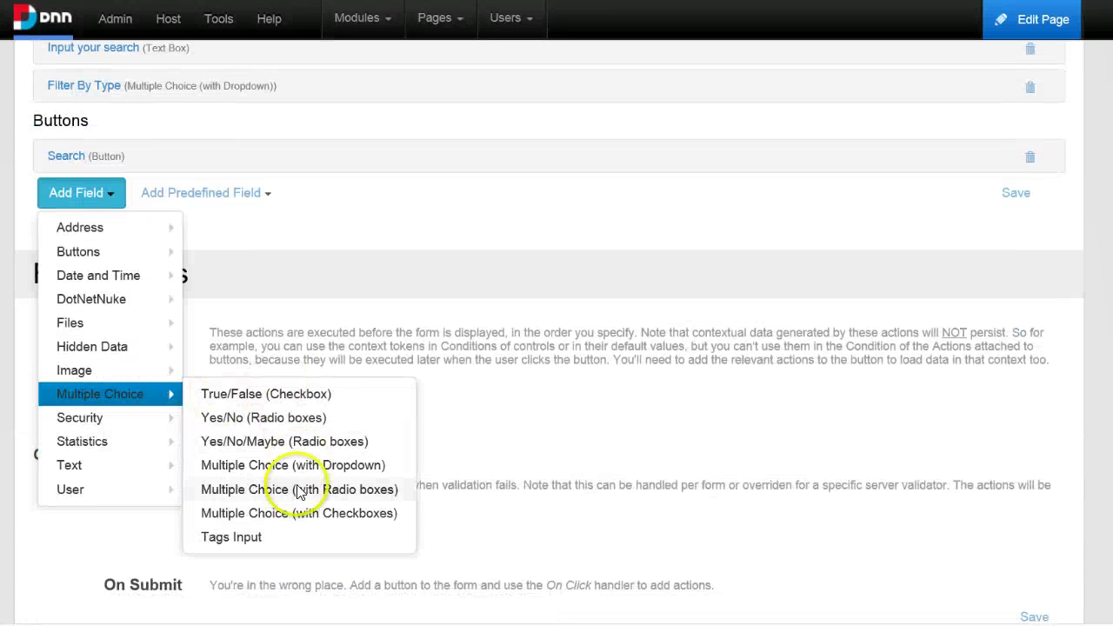
pyautogui.click(339, 467)
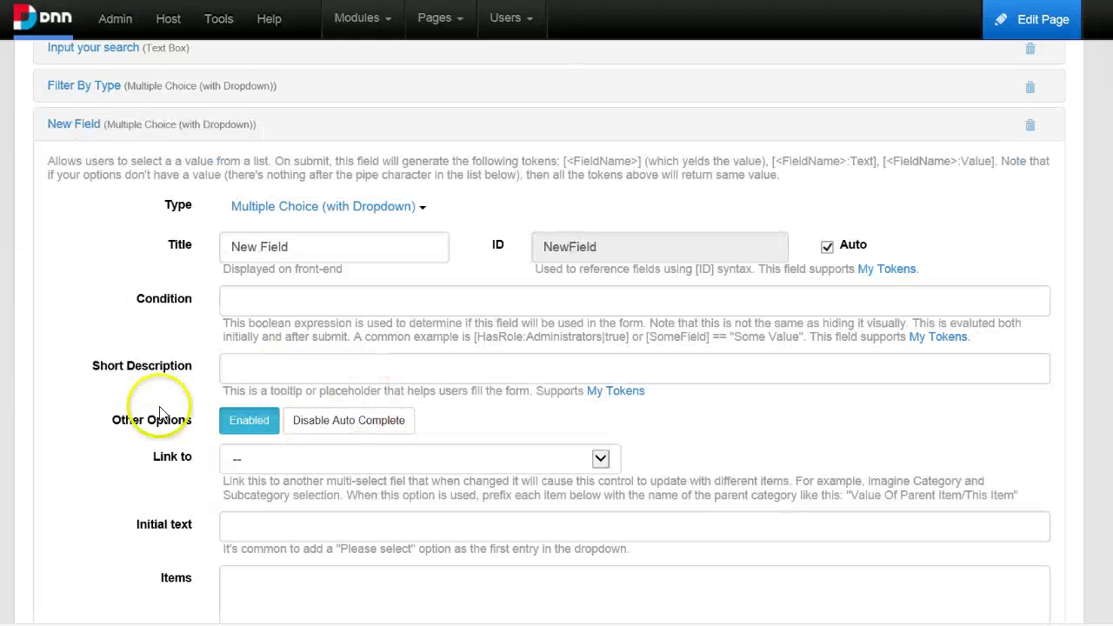
# - Title the new dropdown field Content Type and enter Library and Subscription as its items
pyautogui.scroll(-3, 293, 510)
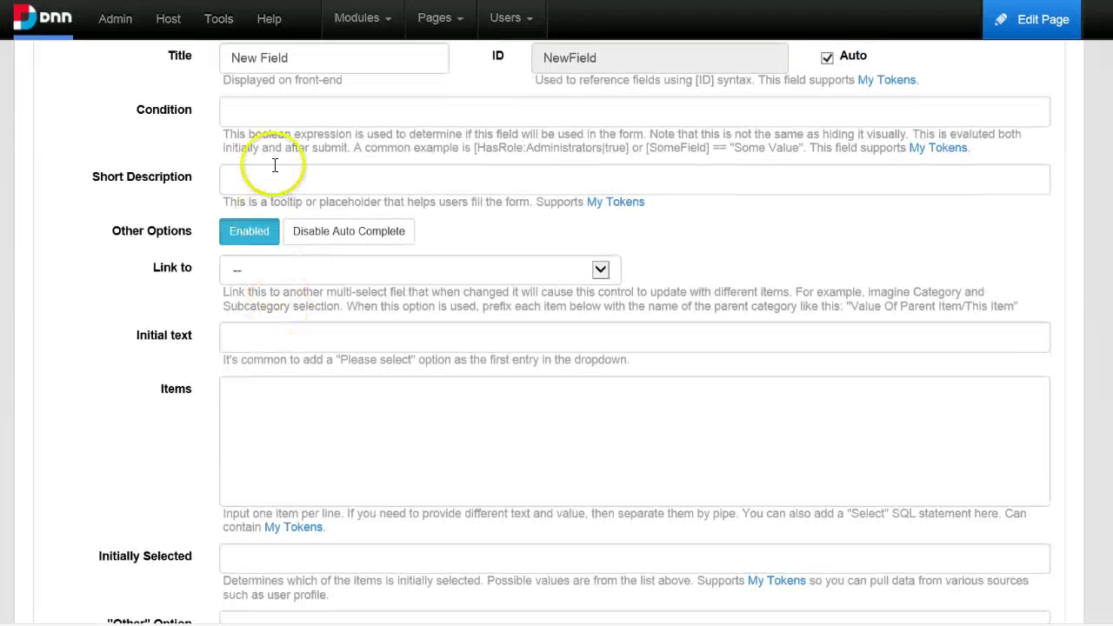
pyautogui.click(293, 113)
pyautogui.scroll(1, 293, 130)
pyautogui.tripleClick(343, 142)
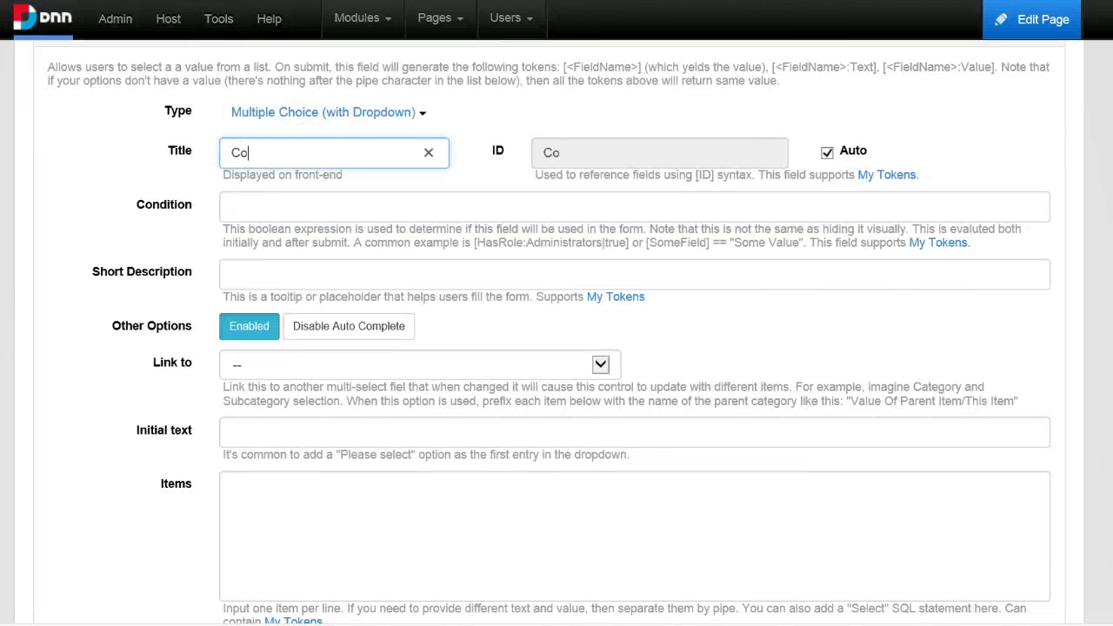
pyautogui.write('Content Type')
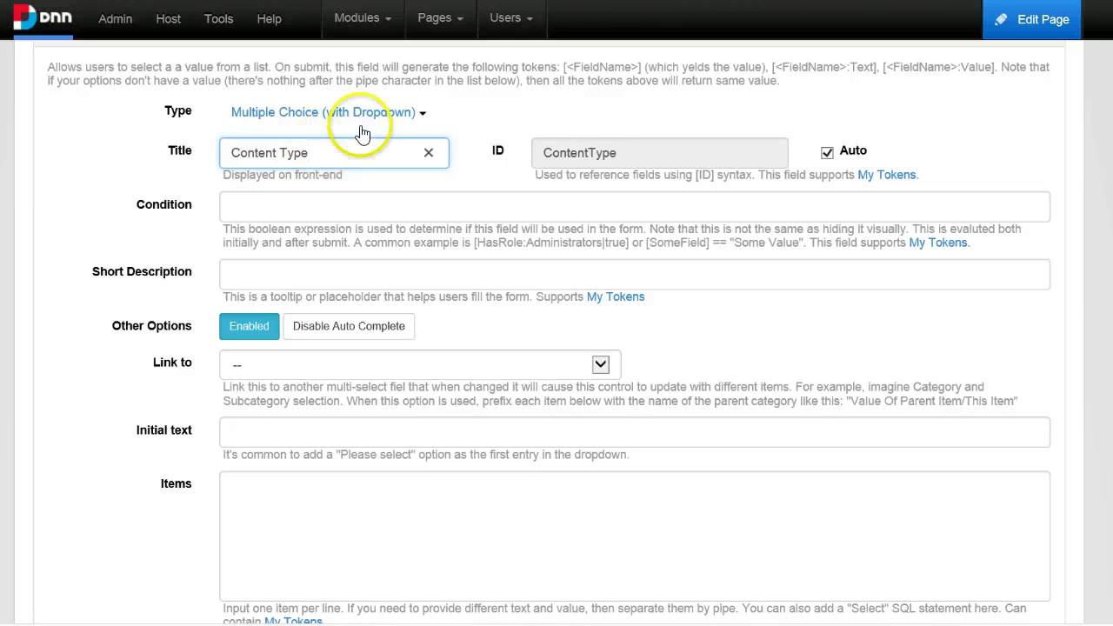
pyautogui.doubleClick(595, 151)
pyautogui.click(366, 525)
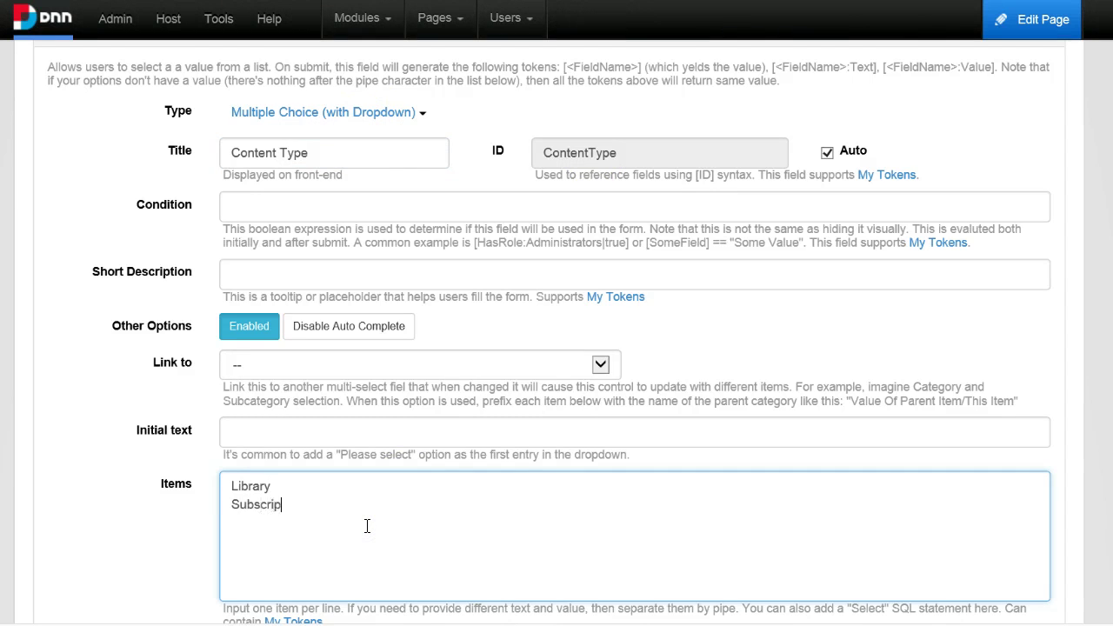
# - In the Search button's Search action, replace the ContentType filter's fixed value with the Content Type field's token and save the form
pyautogui.scroll(-15, 366, 525)
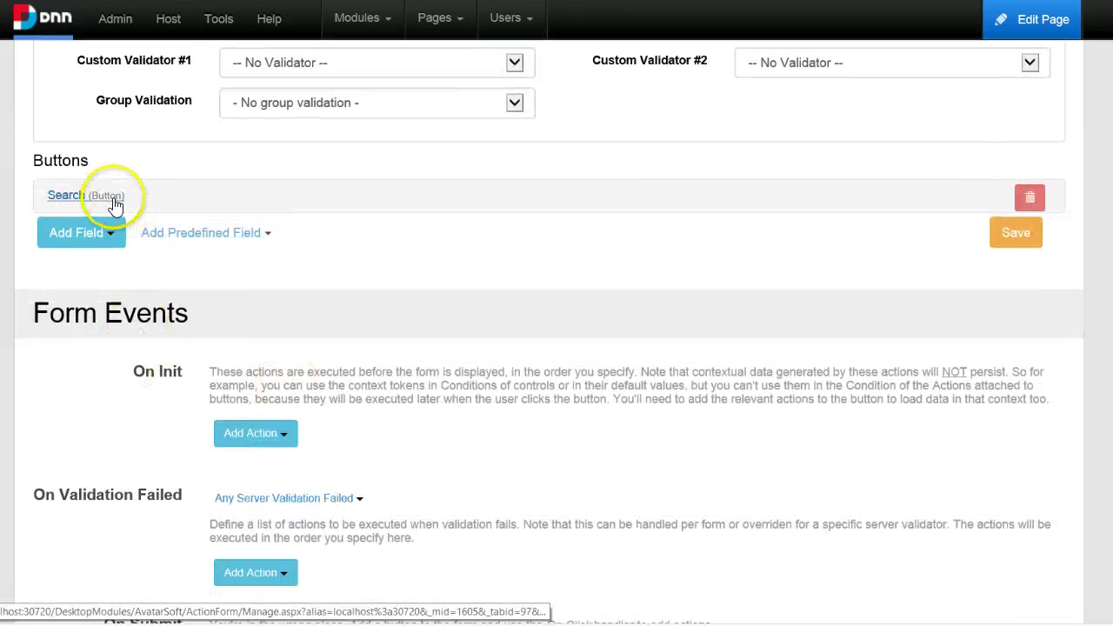
pyautogui.click(102, 196)
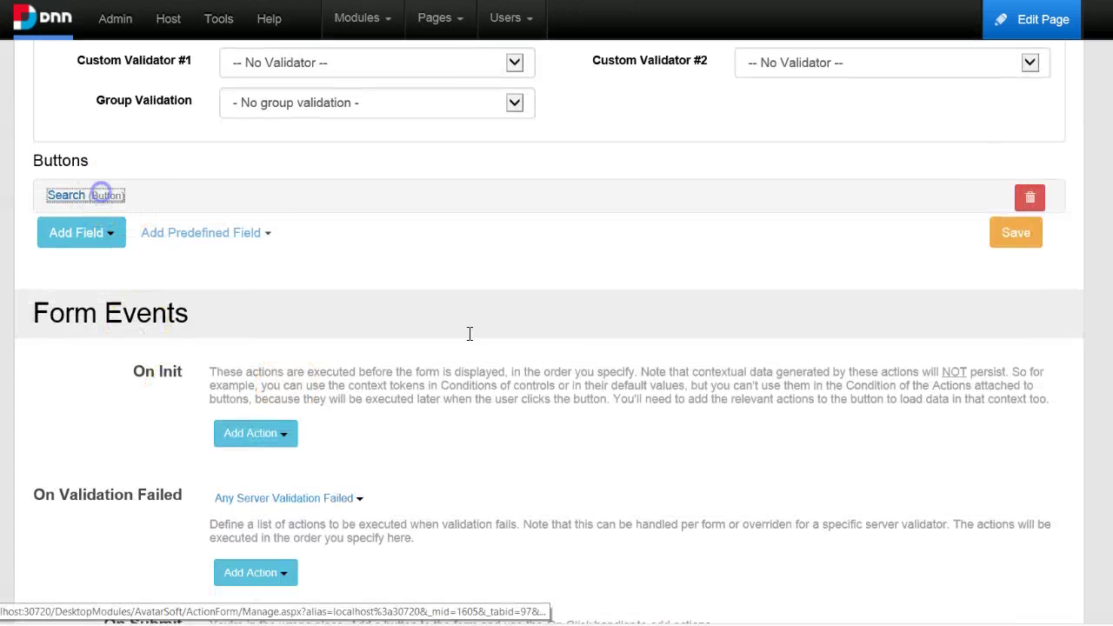
pyautogui.scroll(-5, 318, 378)
pyautogui.click(290, 320)
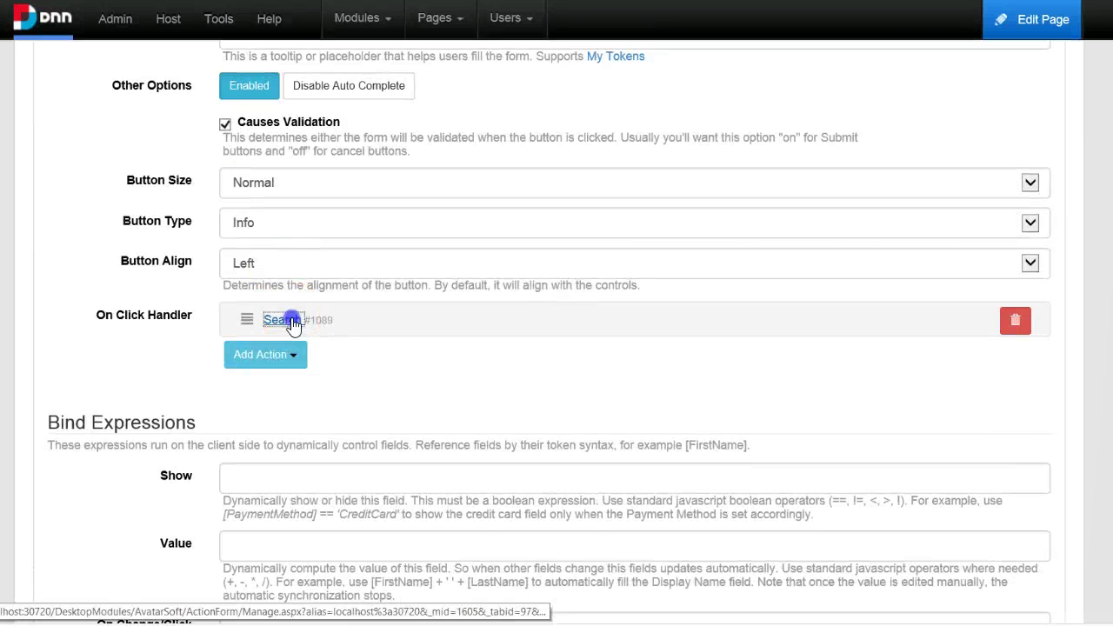
pyautogui.scroll(-8, 733, 540)
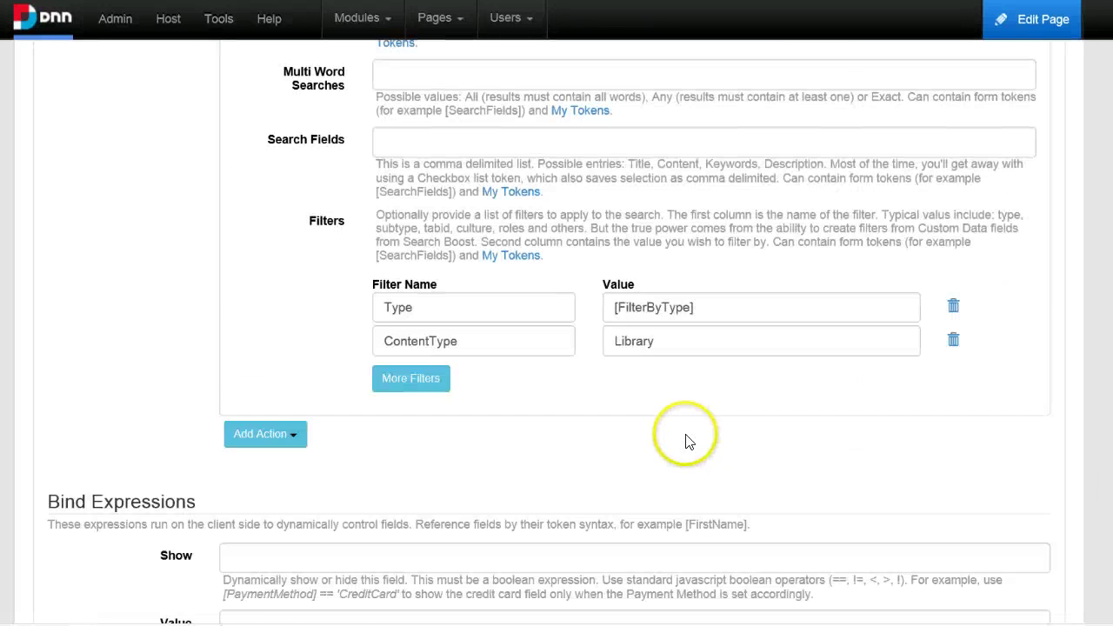
pyautogui.scroll(-1, 685, 442)
pyautogui.doubleClick(633, 248)
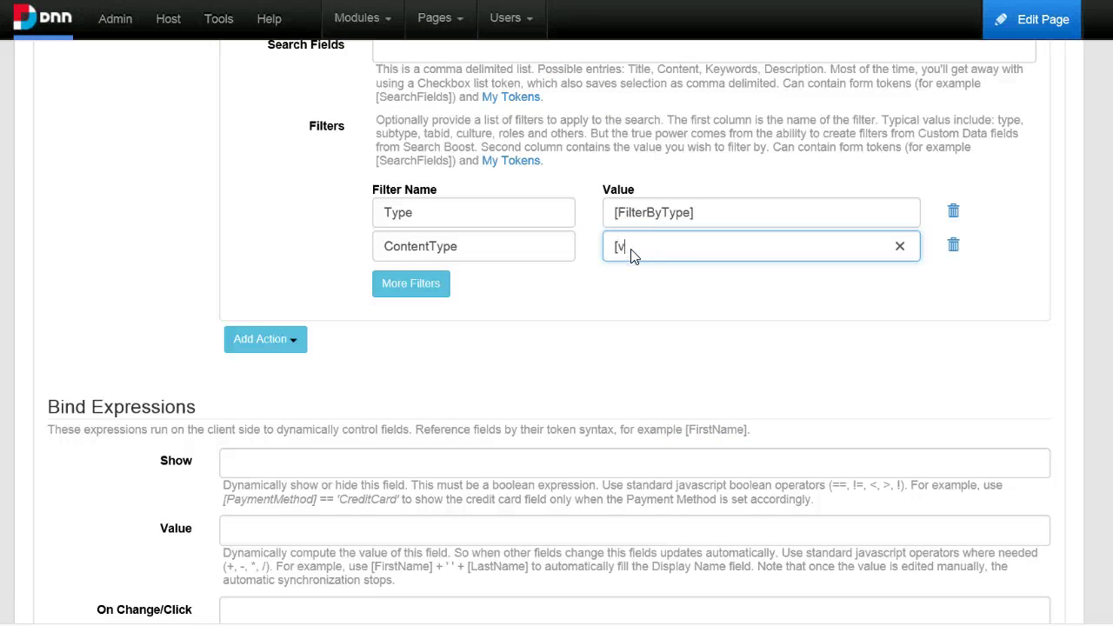
pyautogui.scroll(-5, 770, 336)
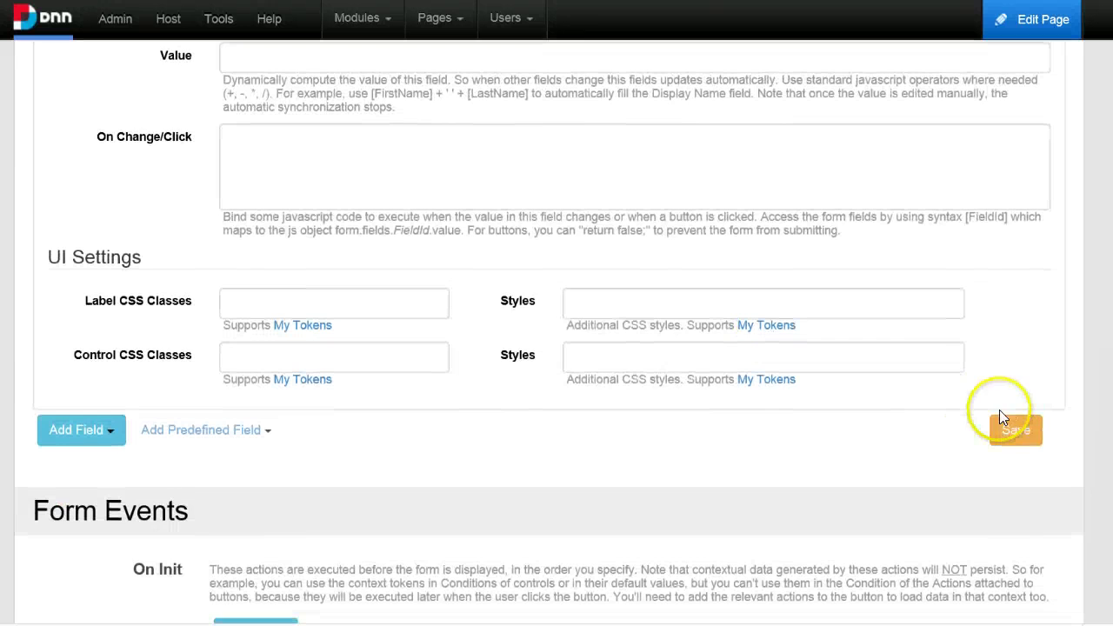
pyautogui.click(1002, 415)
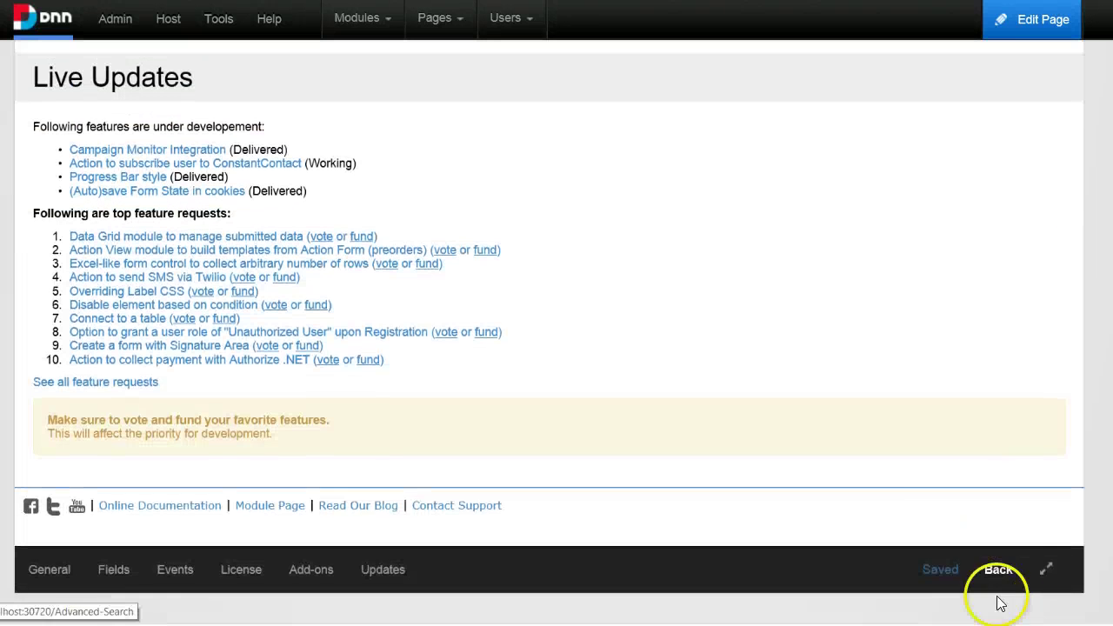
# - In the form layout, put Filter By Type and Content Type side by side at size 6/12 each and widen Input your search to 12/12
pyautogui.click(1001, 578)
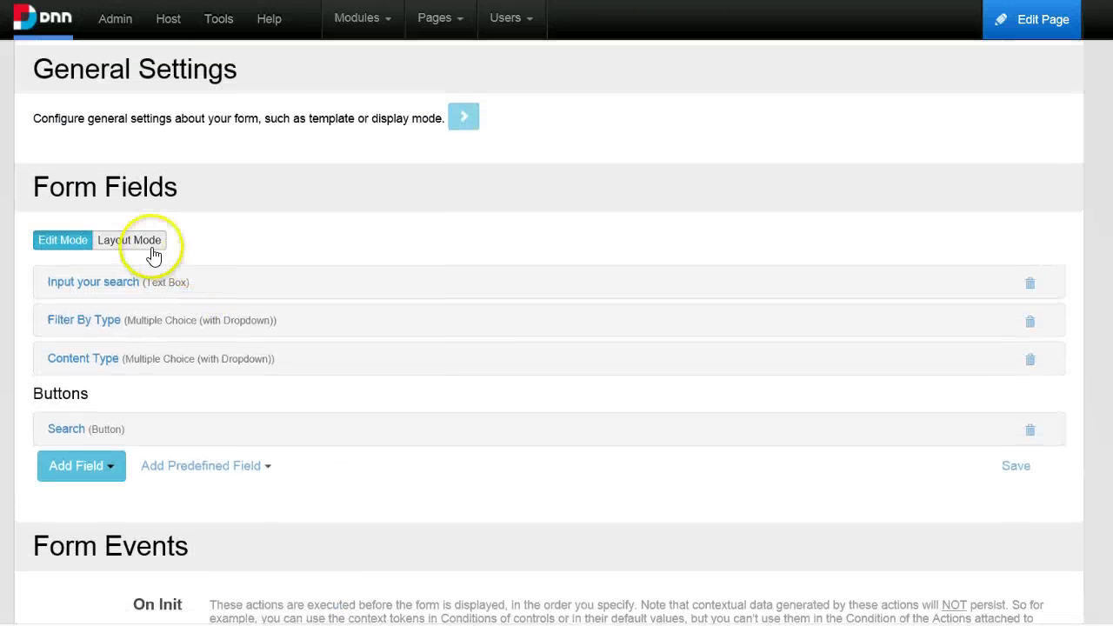
pyautogui.click(147, 245)
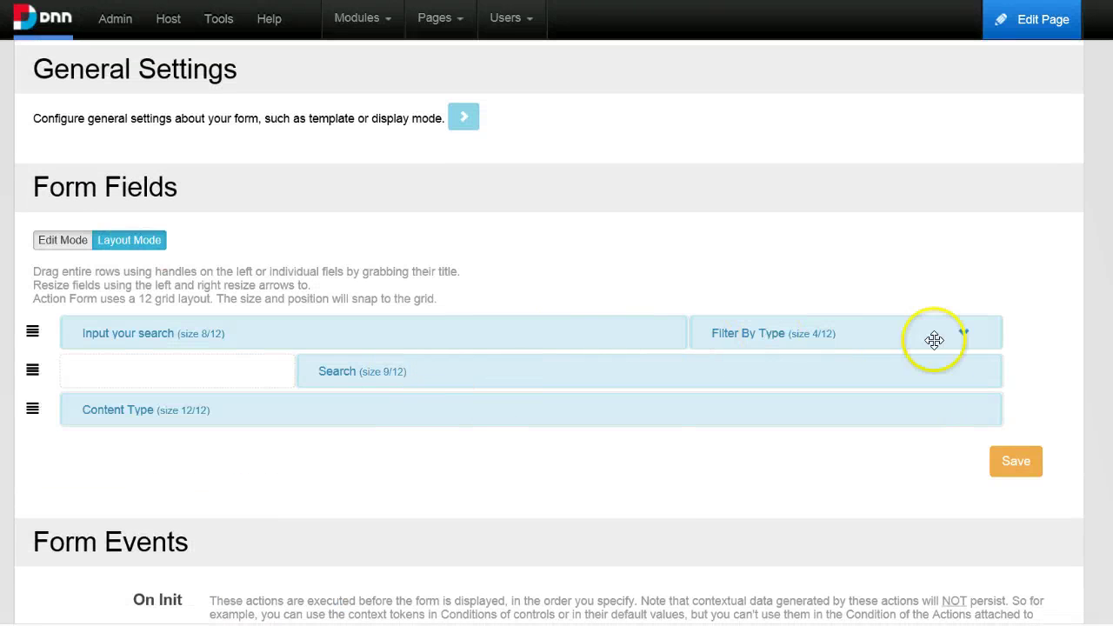
pyautogui.click(963, 339)
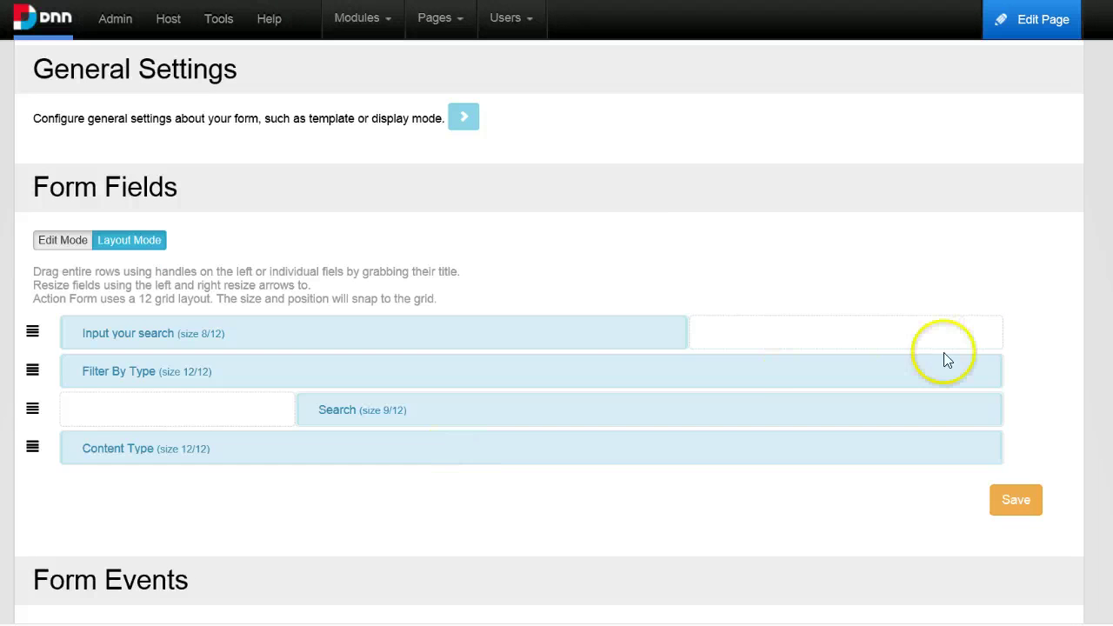
pyautogui.moveTo(956, 373); pyautogui.dragTo(644, 374)
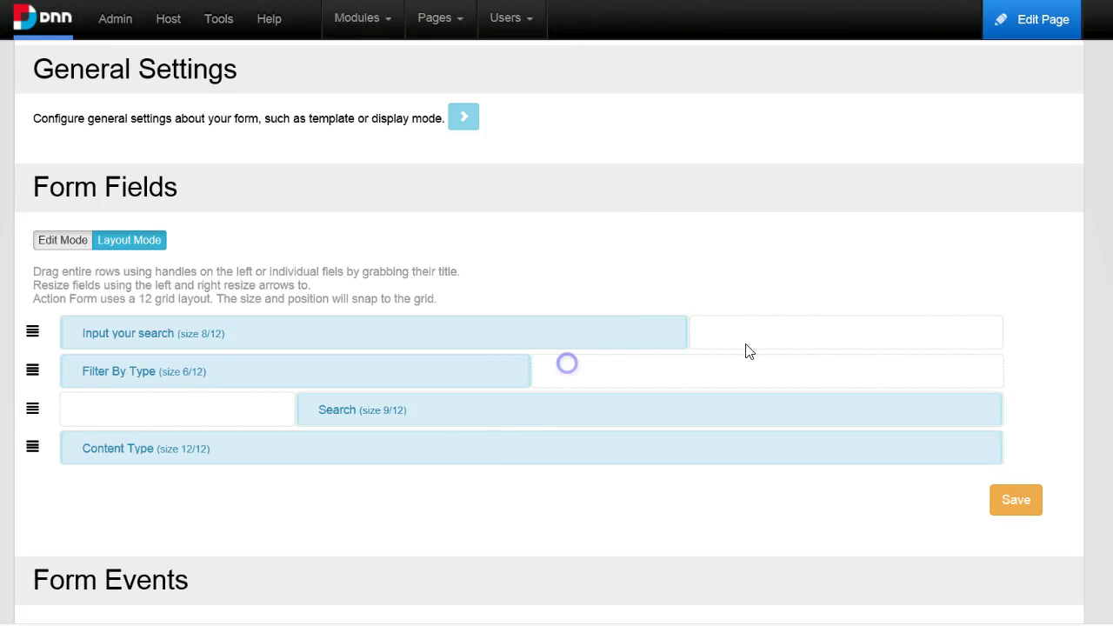
pyautogui.click(653, 338)
pyautogui.moveTo(545, 445); pyautogui.dragTo(628, 359)
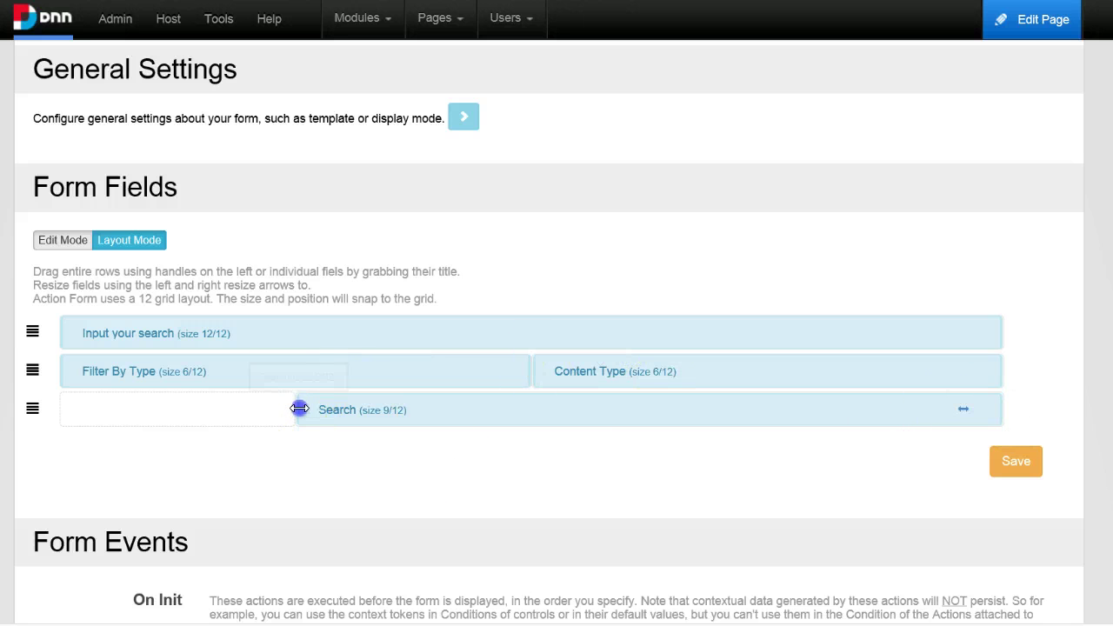
# - Resize Input your search to 10/12, place the Search button beside it at size 2/12 and save the layout
pyautogui.moveTo(299, 409); pyautogui.dragTo(60, 427)
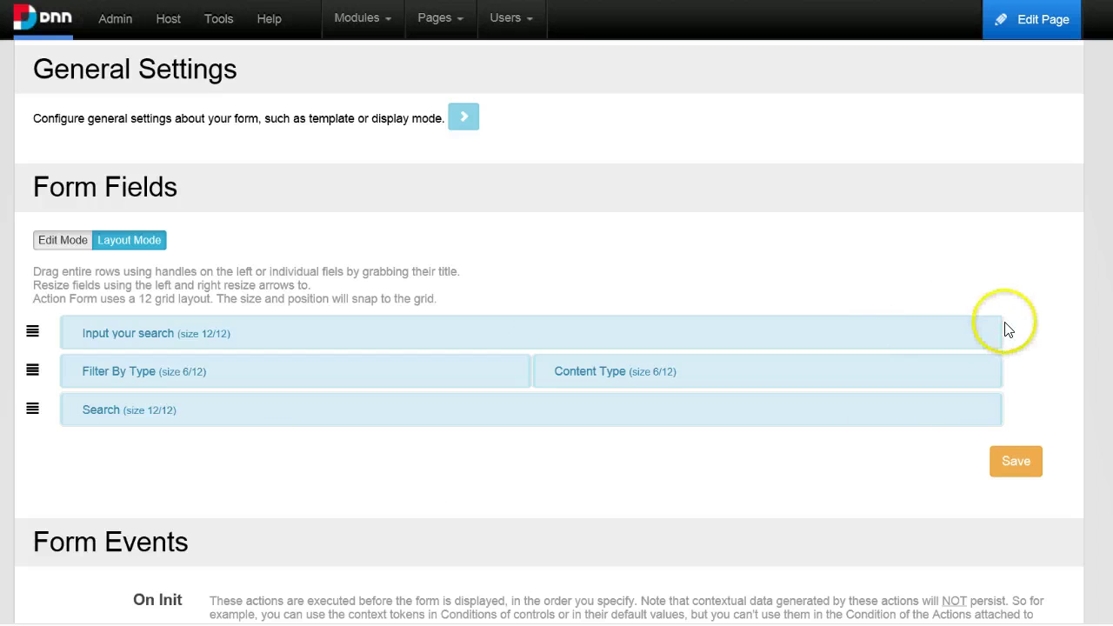
pyautogui.moveTo(1003, 330); pyautogui.dragTo(839, 342)
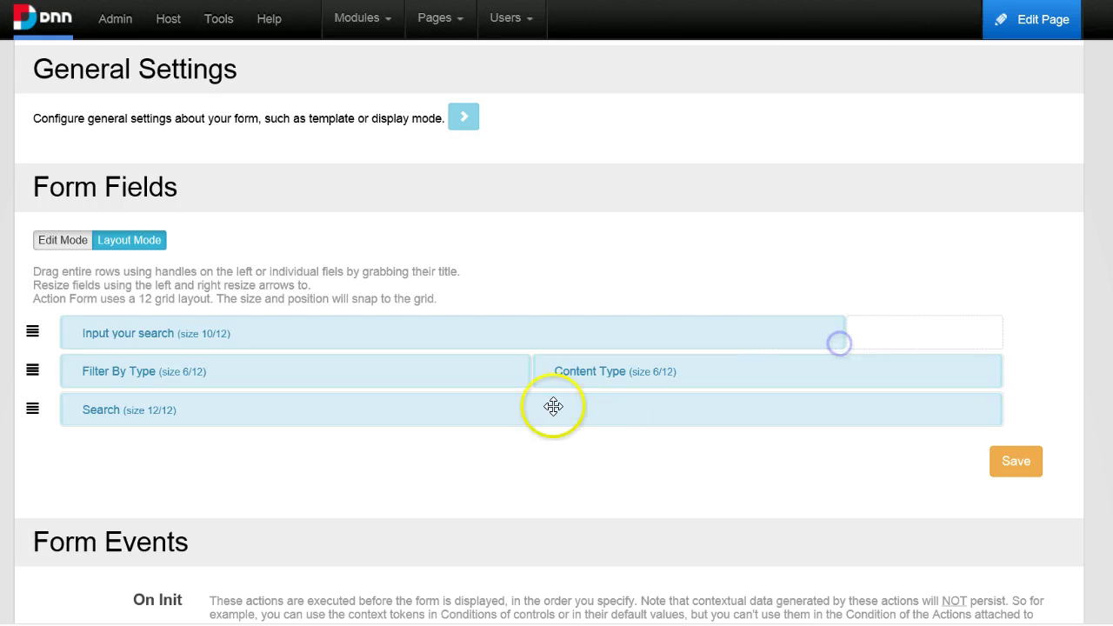
pyautogui.moveTo(553, 406); pyautogui.dragTo(869, 335)
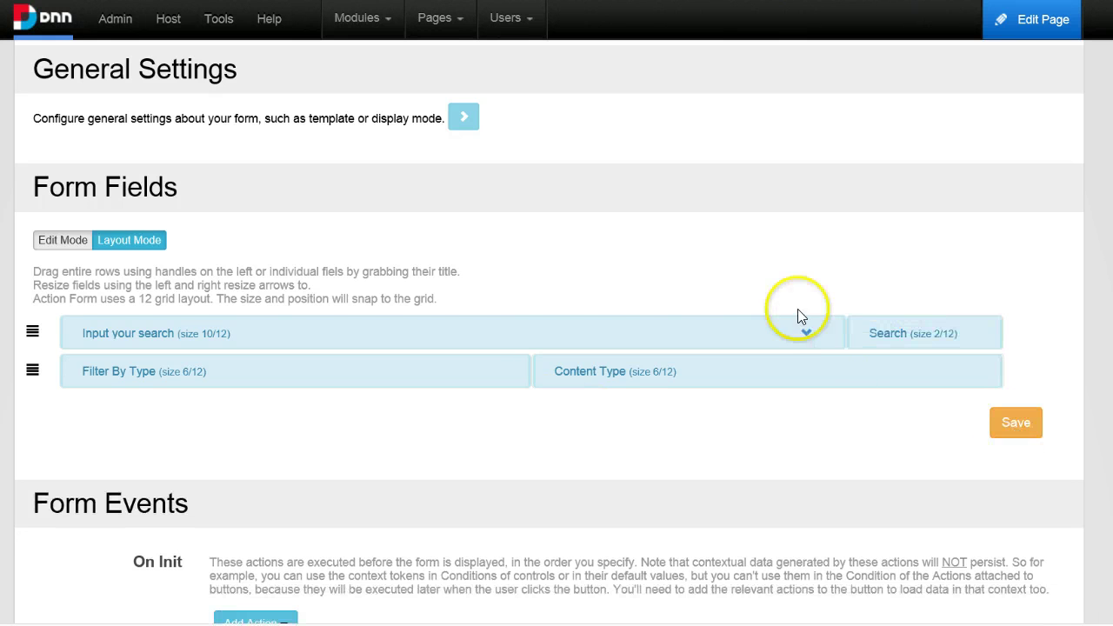
pyautogui.click(1013, 424)
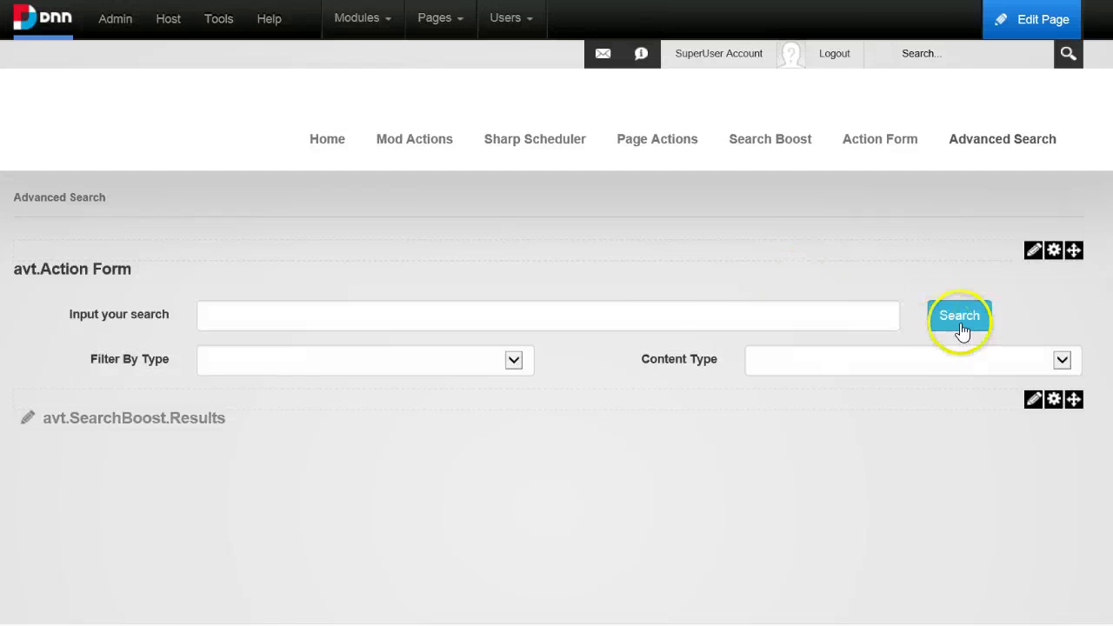
# - Search for "test" on the Advanced Search page with Filter By Type set to Modules and Content Type set to Subscription
pyautogui.scroll(-1, 467, 331)
pyautogui.click(343, 220)
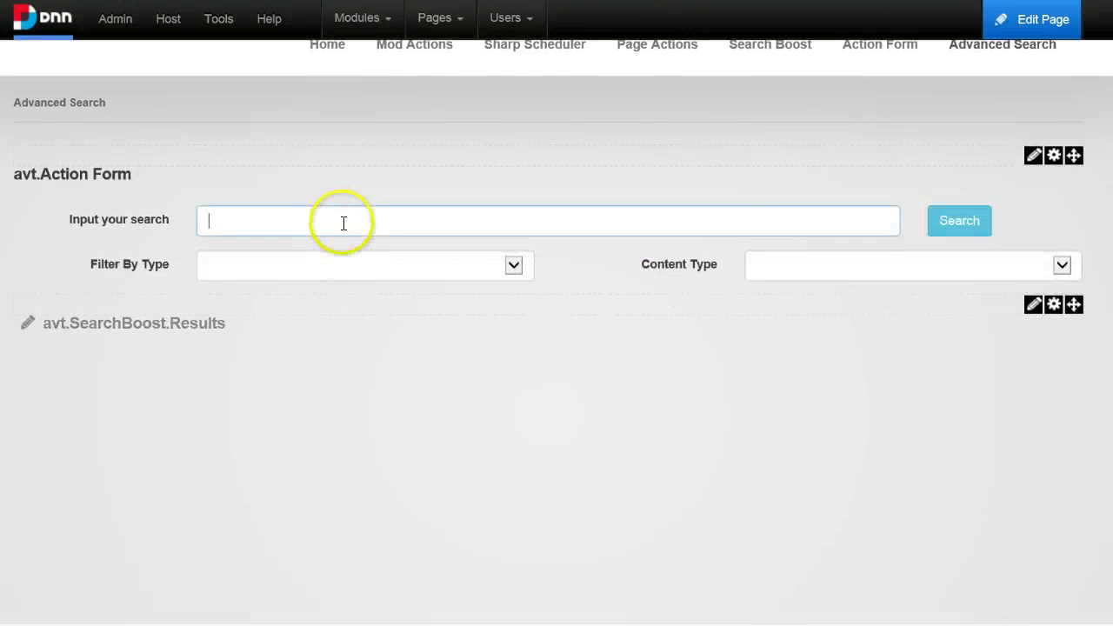
pyautogui.write('test')
pyautogui.click(330, 273)
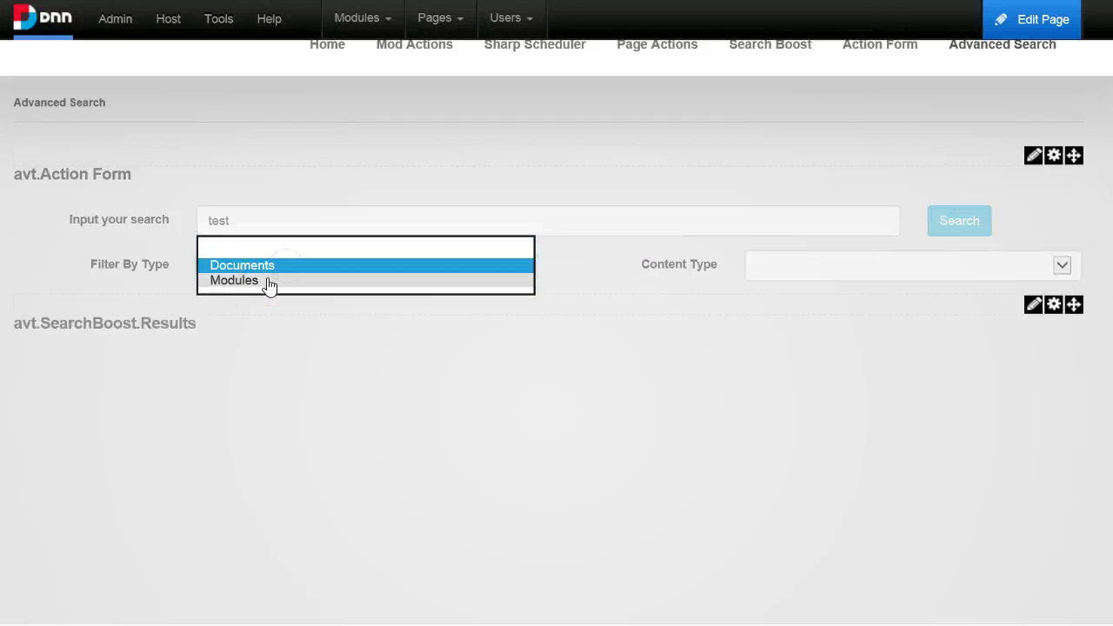
pyautogui.click(268, 280)
pyautogui.click(763, 269)
pyautogui.click(793, 295)
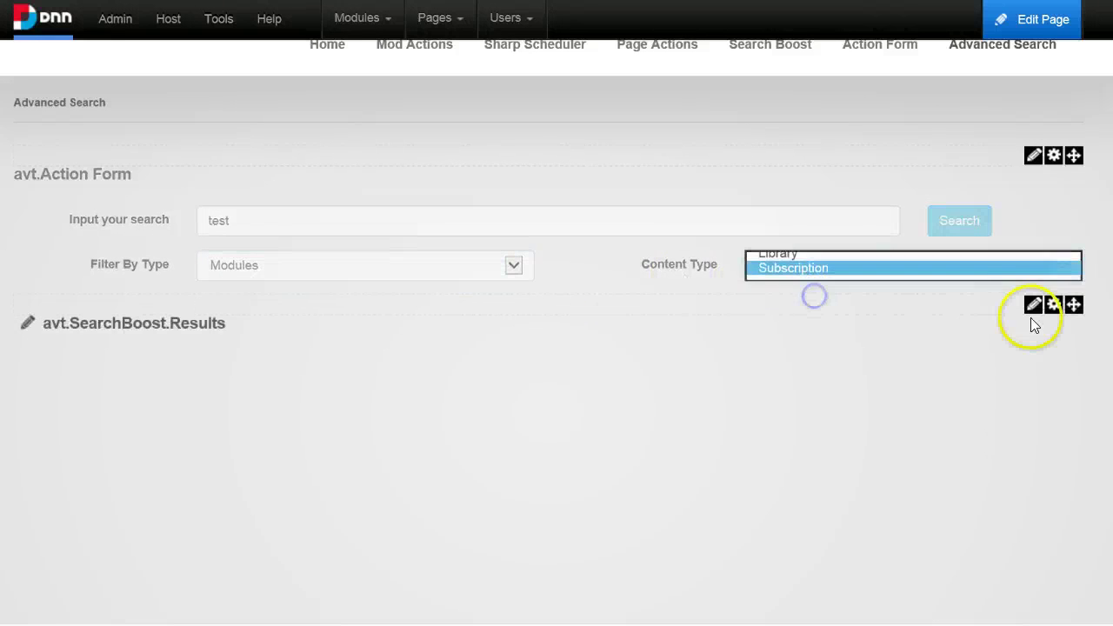
pyautogui.click(961, 220)
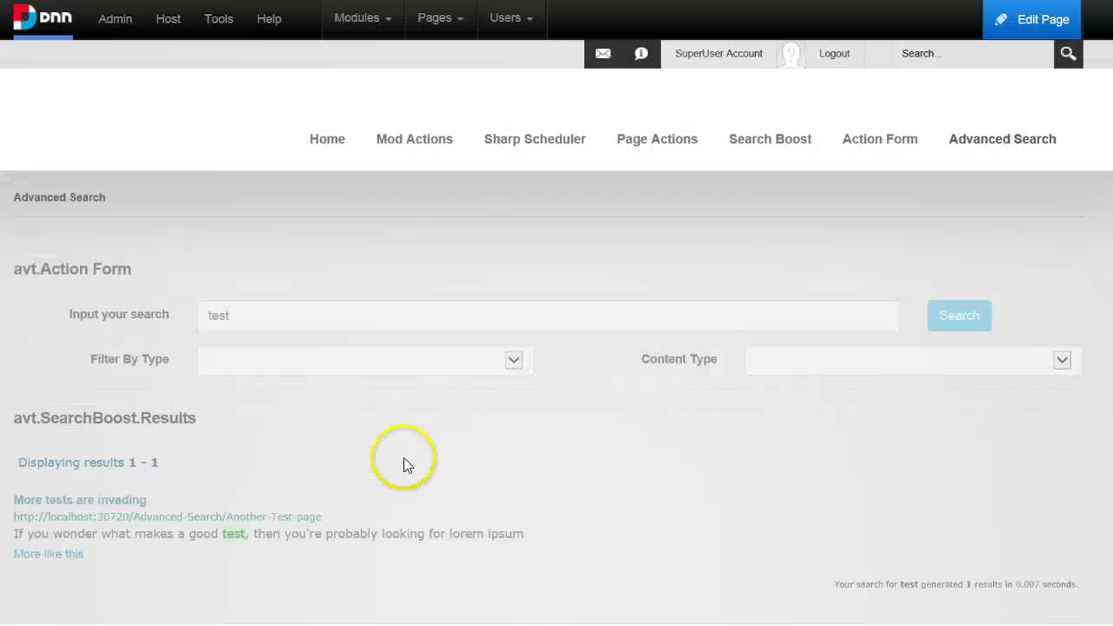
# - Search for "test" on the Advanced Search page with Filter By Type set to Modules and Content Type set to Library
pyautogui.scroll(-1, 57, 487)
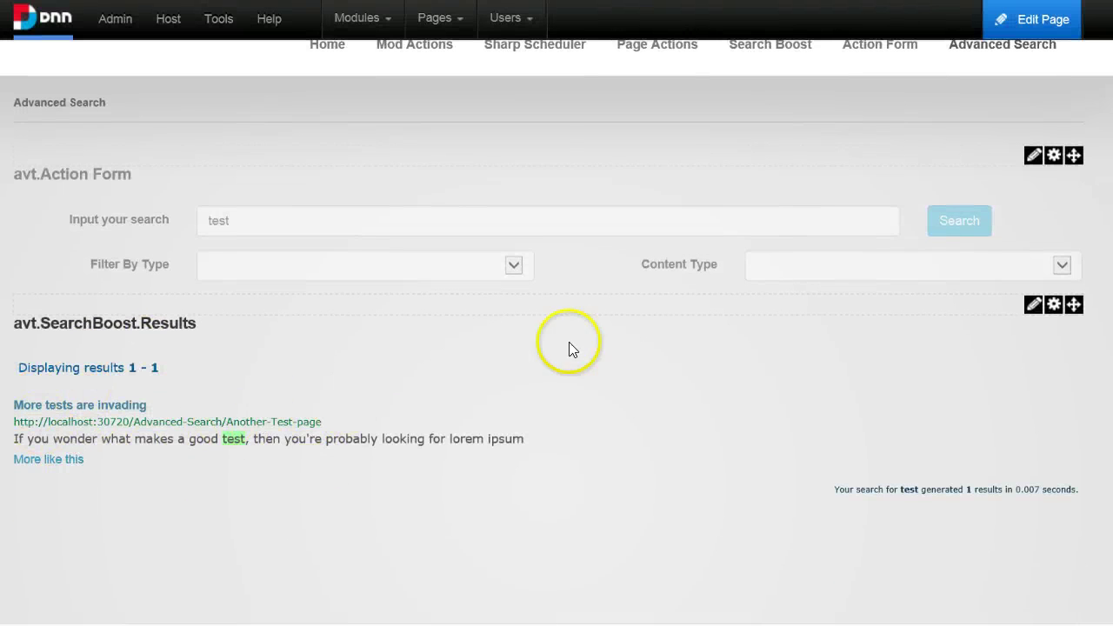
pyautogui.click(465, 266)
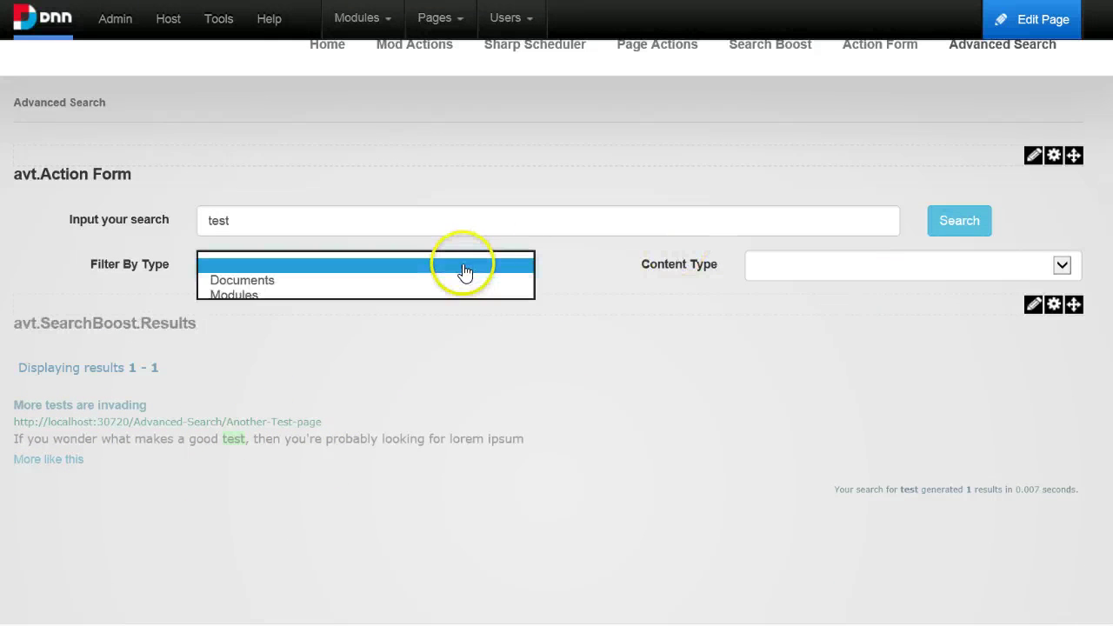
pyautogui.click(425, 296)
pyautogui.click(826, 265)
pyautogui.click(818, 283)
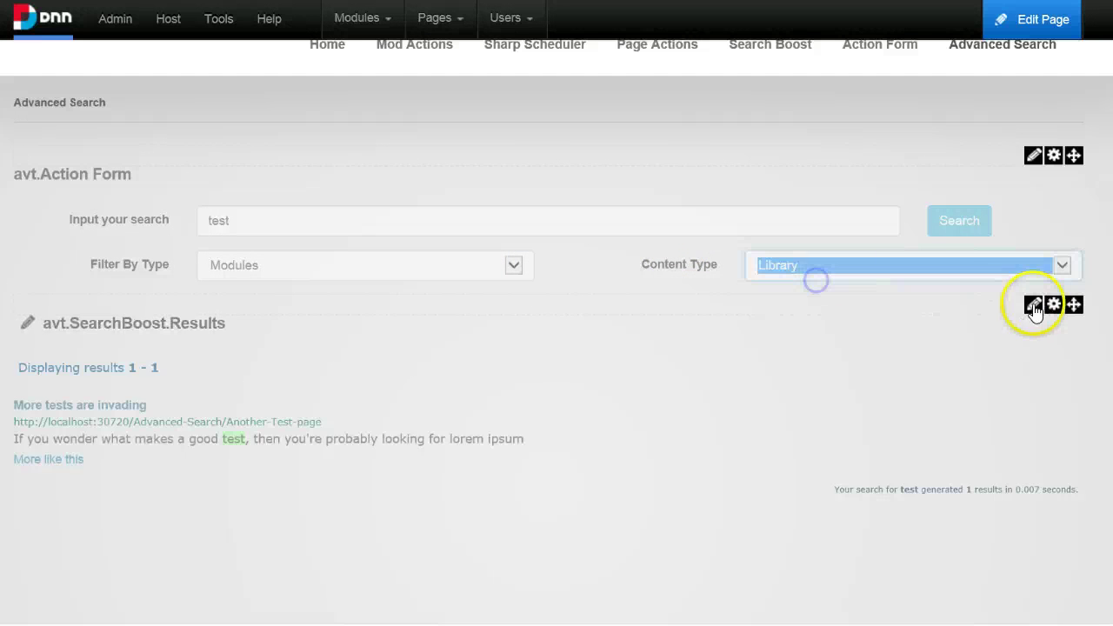
pyautogui.click(959, 220)
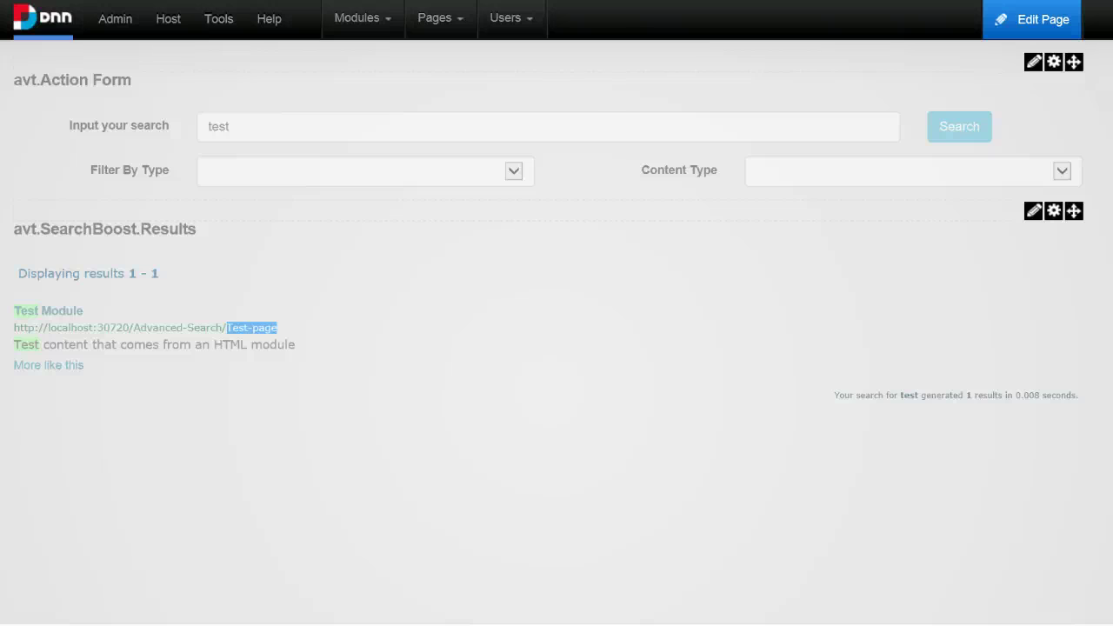
# - Switch to SearchBoost Studio and open the TEst custom rule for editing
pyautogui.moveTo(749, 565)
pyautogui.click(924, 551)
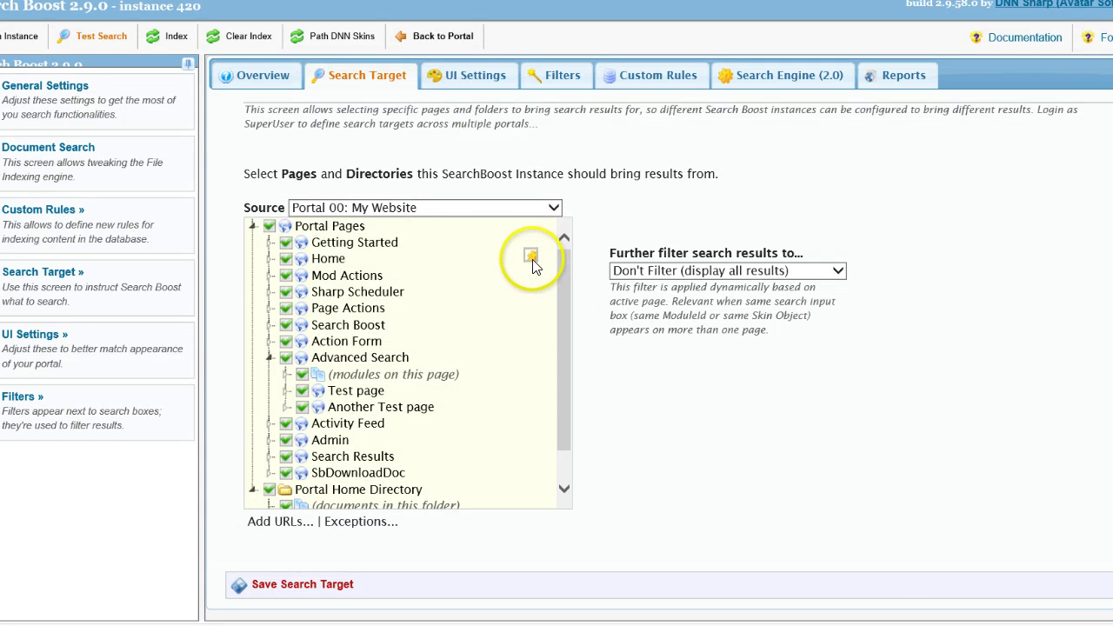
pyautogui.scroll(-2, 527, 296)
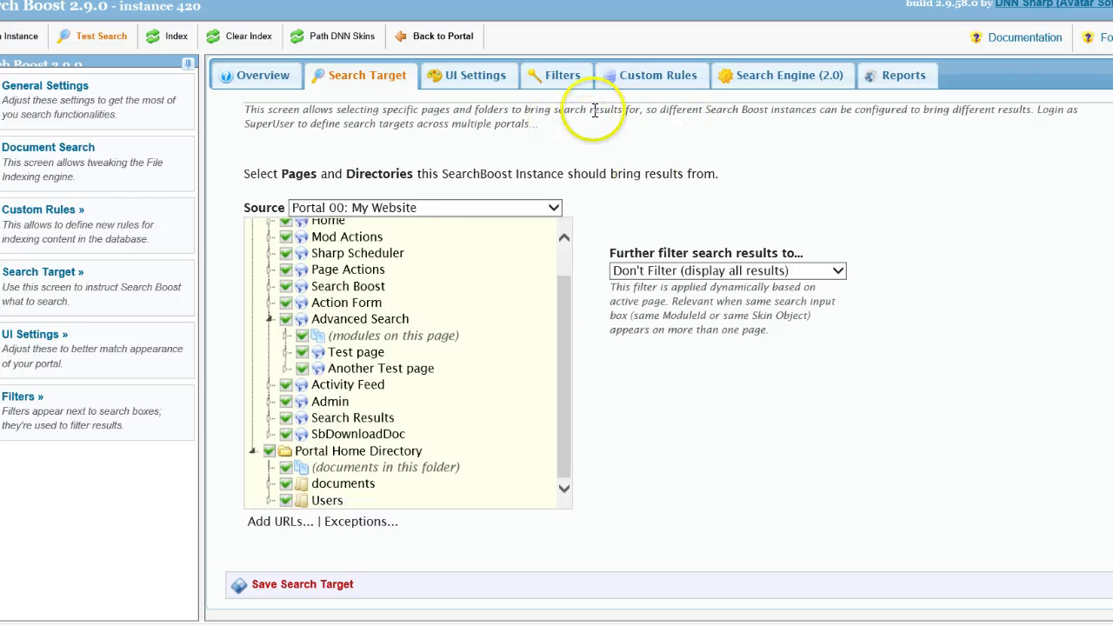
pyautogui.click(653, 75)
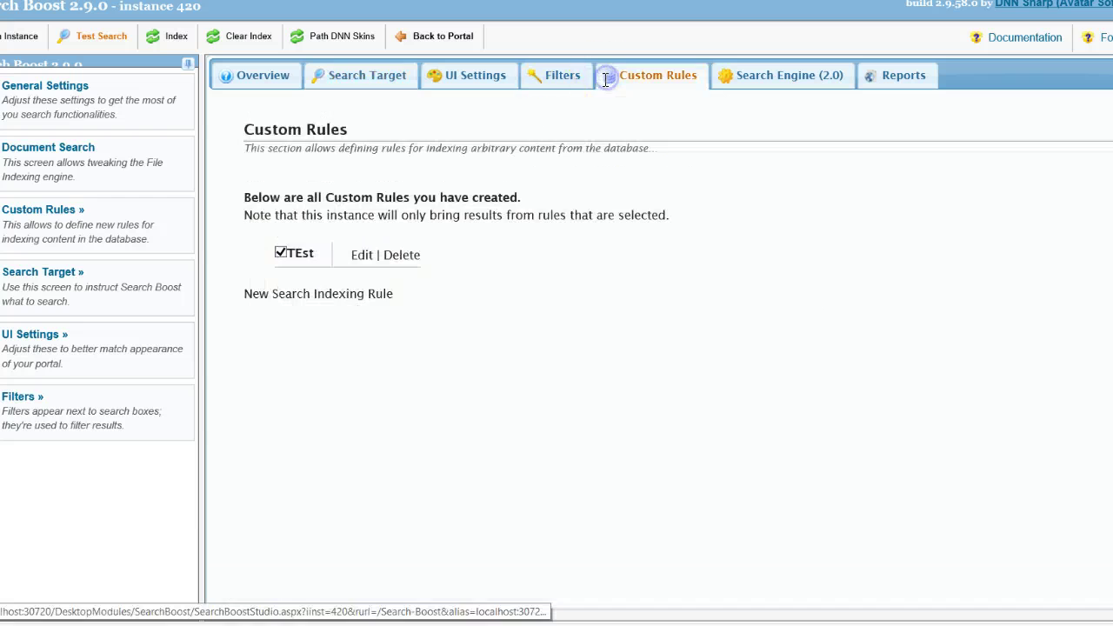
pyautogui.click(357, 254)
# - Advance through the TEst rule to its final page, reviewing the primary table, the indexed columns and the page linking options
pyautogui.click(822, 425)
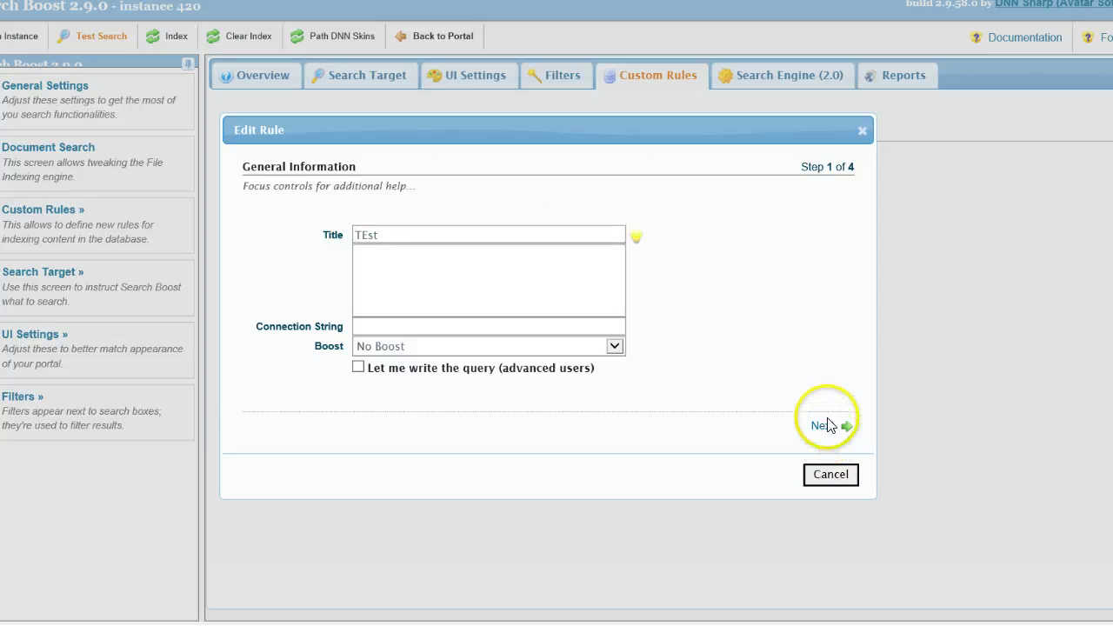
pyautogui.scroll(-1, 378, 287)
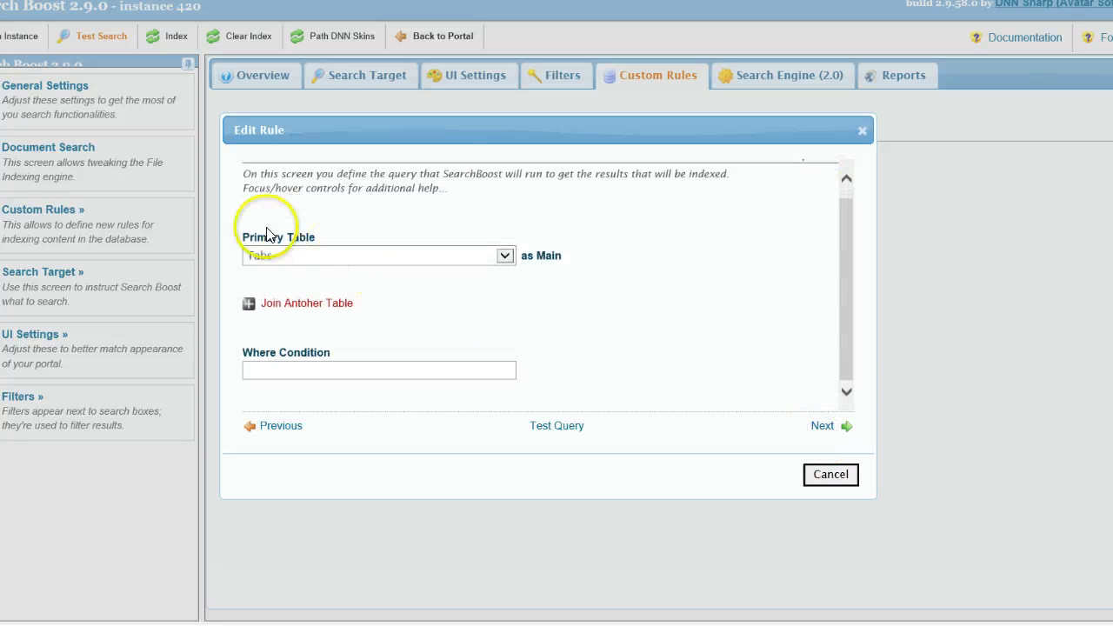
pyautogui.click(821, 430)
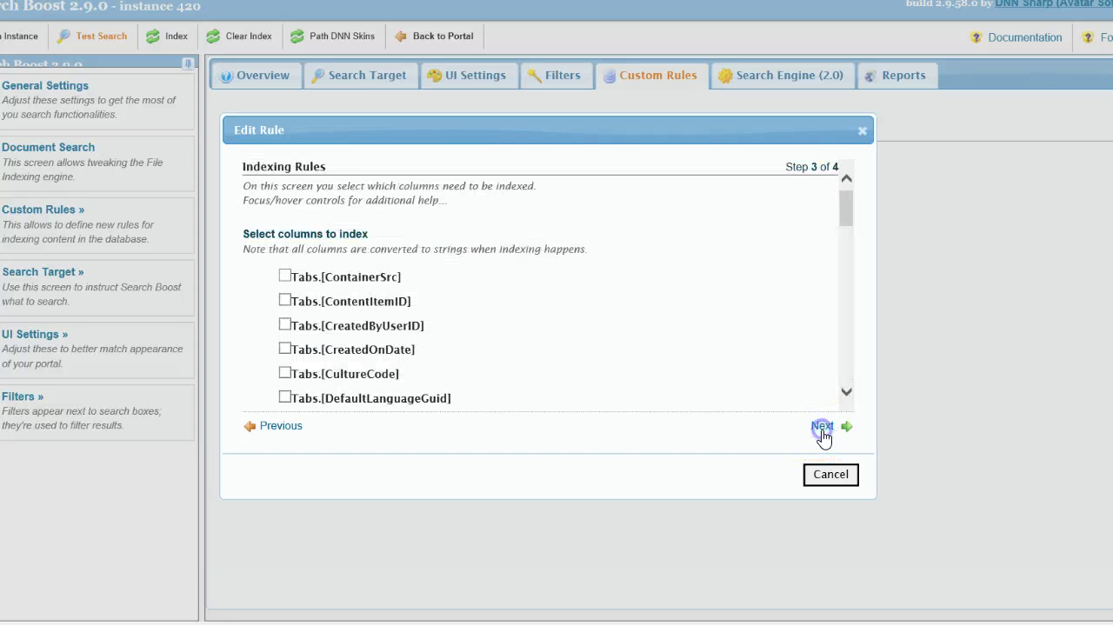
pyautogui.scroll(-6, 474, 402)
pyautogui.scroll(-8, 478, 396)
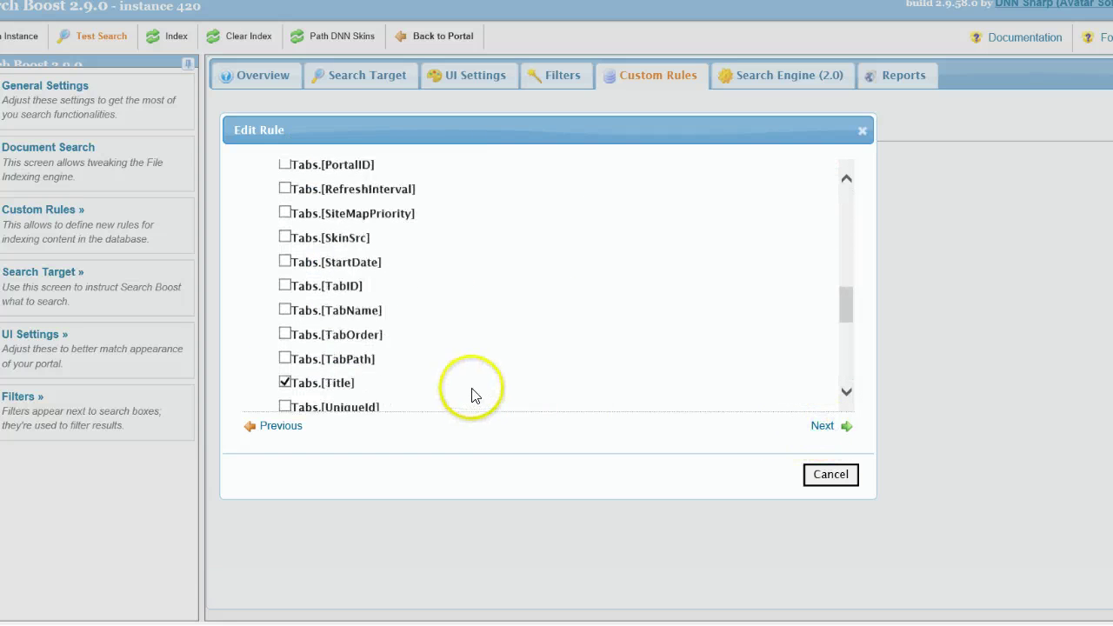
pyautogui.click(824, 428)
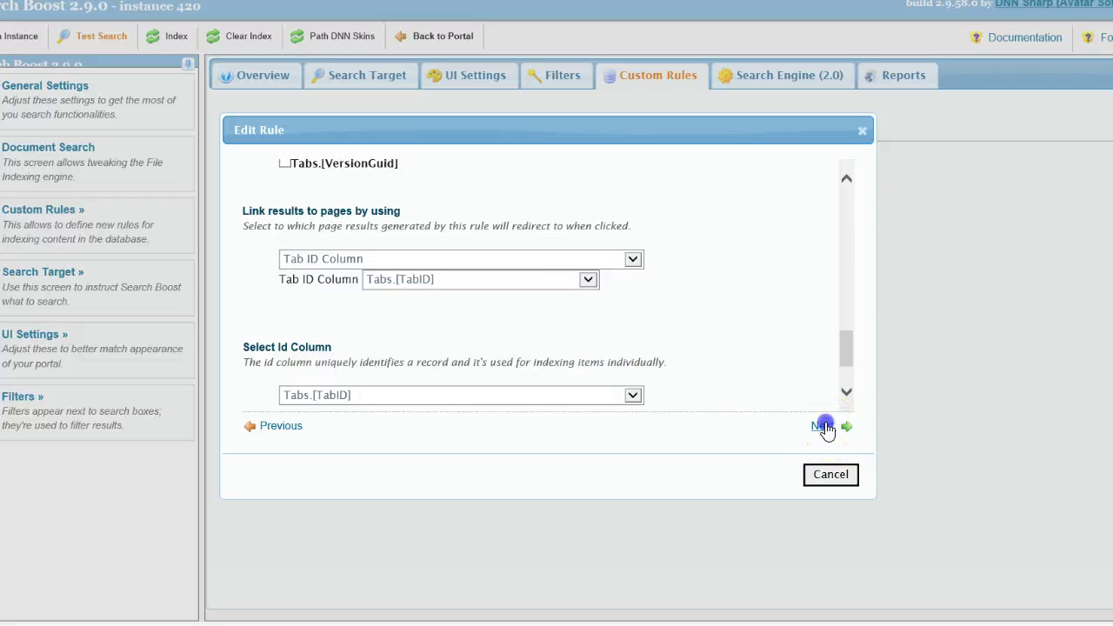
pyautogui.scroll(-3, 287, 291)
pyautogui.scroll(-5, 292, 296)
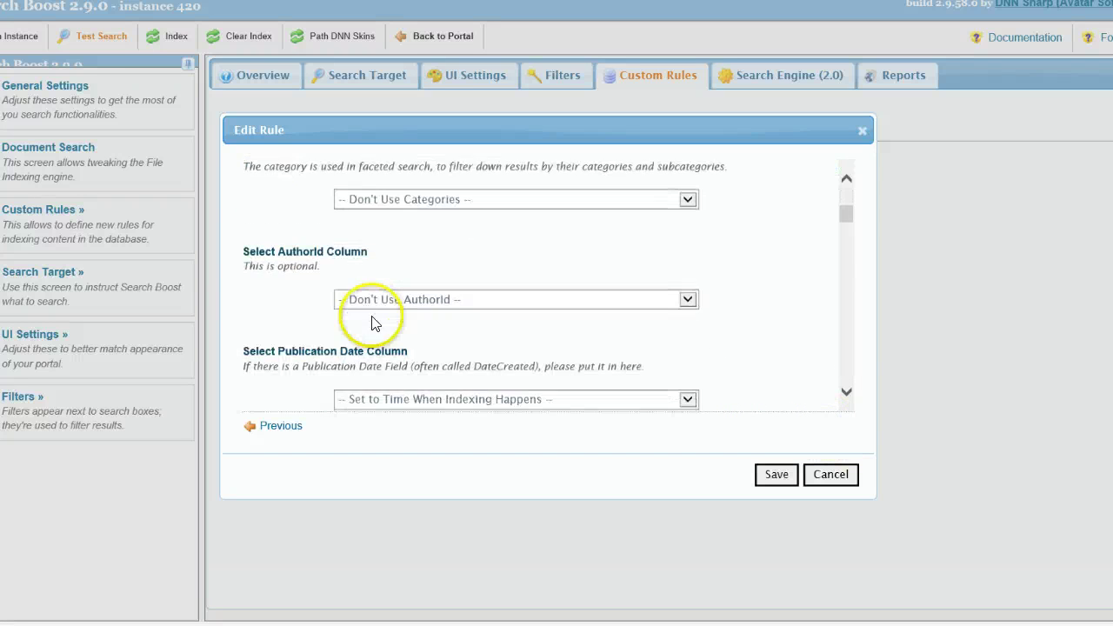
# - Examine the rule's list of Tabs columns passed as custom parameters, including how the checked columns are named
pyautogui.scroll(2, 322, 249)
pyautogui.scroll(-15, 344, 270)
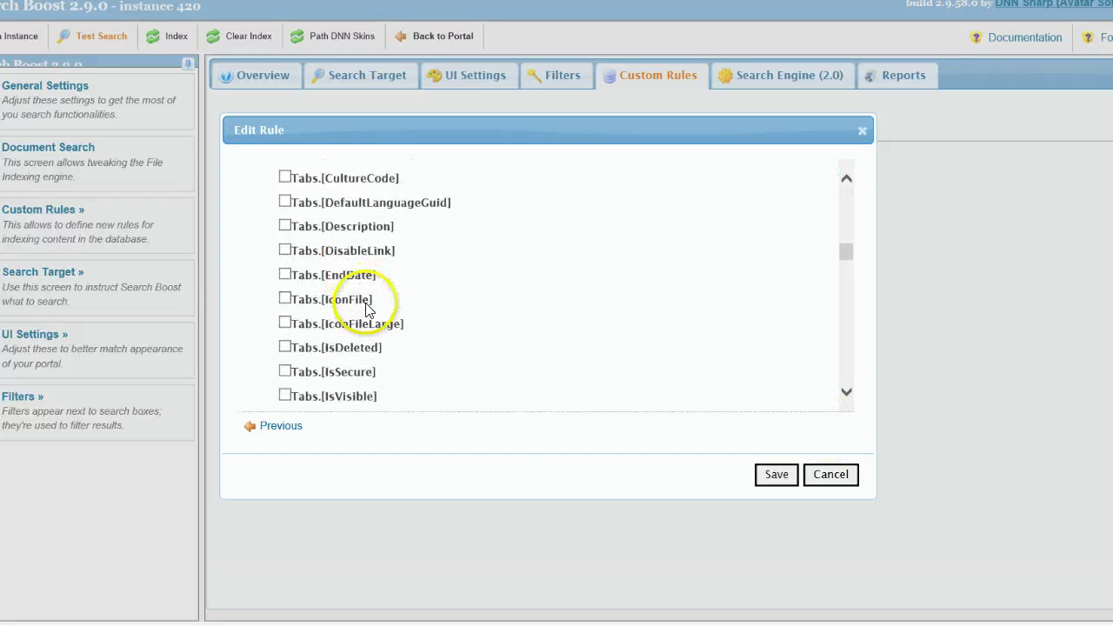
pyautogui.scroll(-4, 286, 244)
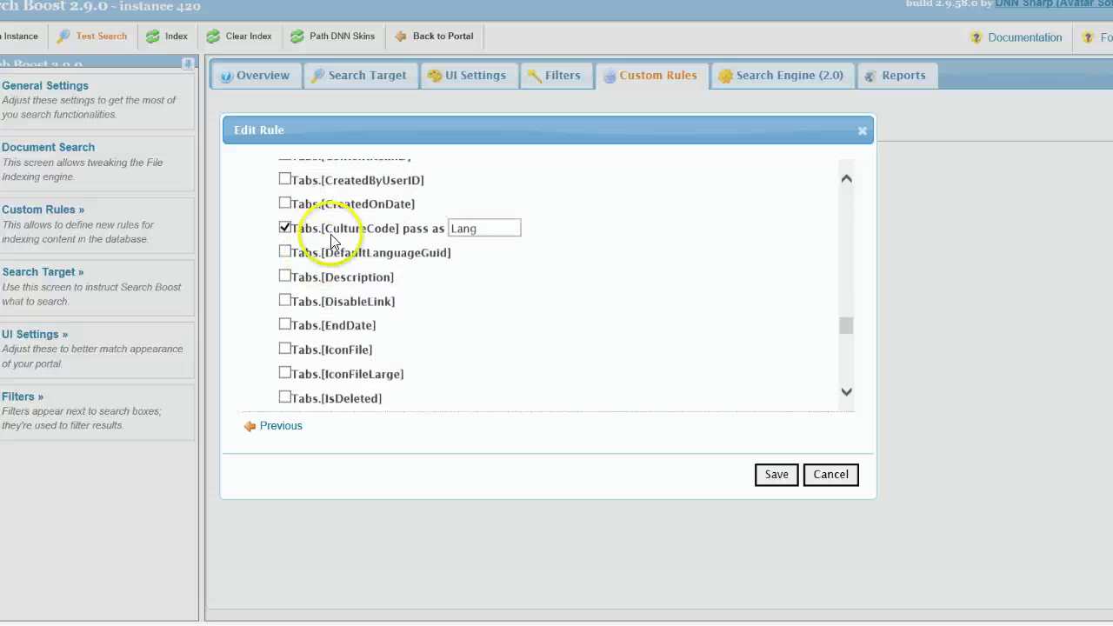
pyautogui.scroll(2, 318, 222)
pyautogui.scroll(-3, 382, 314)
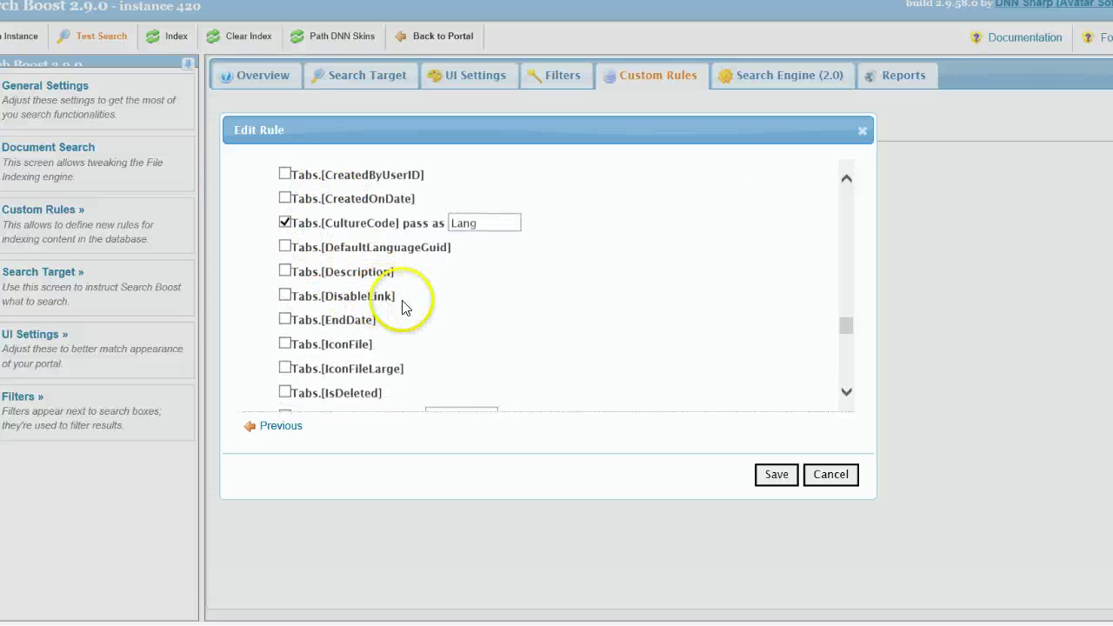
pyautogui.scroll(1, 409, 309)
pyautogui.scroll(3, 410, 306)
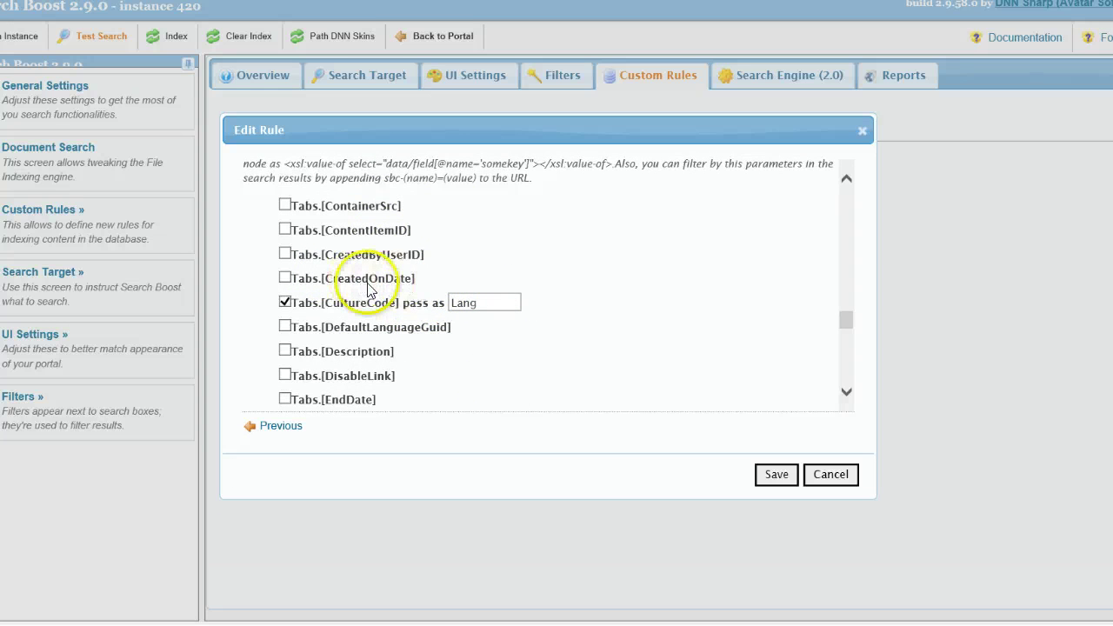
pyautogui.scroll(-1, 395, 314)
pyautogui.scroll(2, 397, 298)
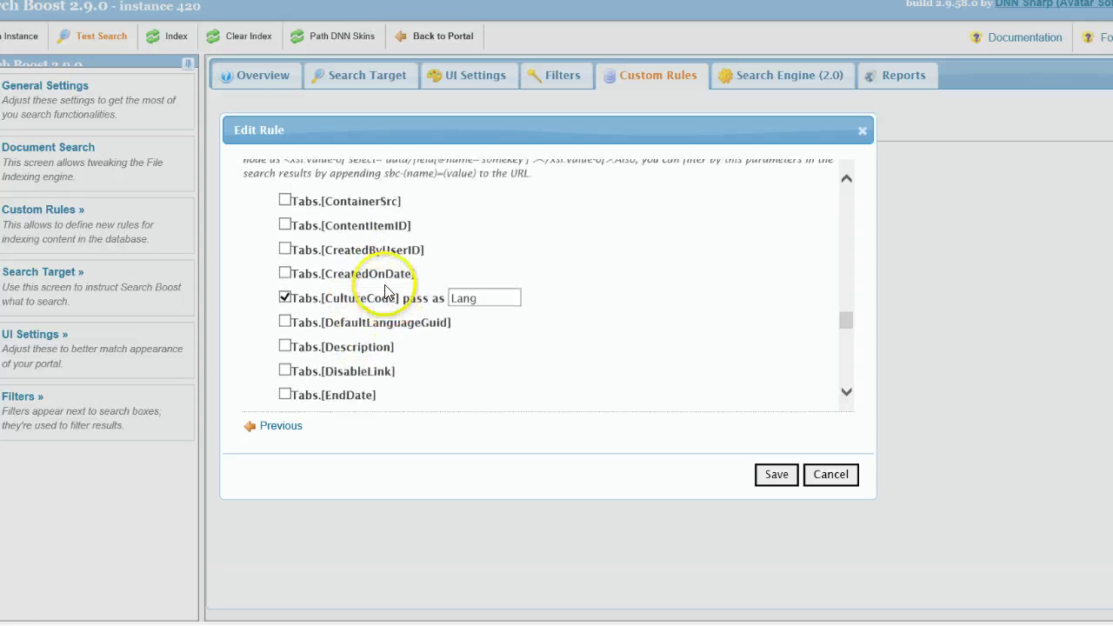
pyautogui.scroll(-3, 397, 339)
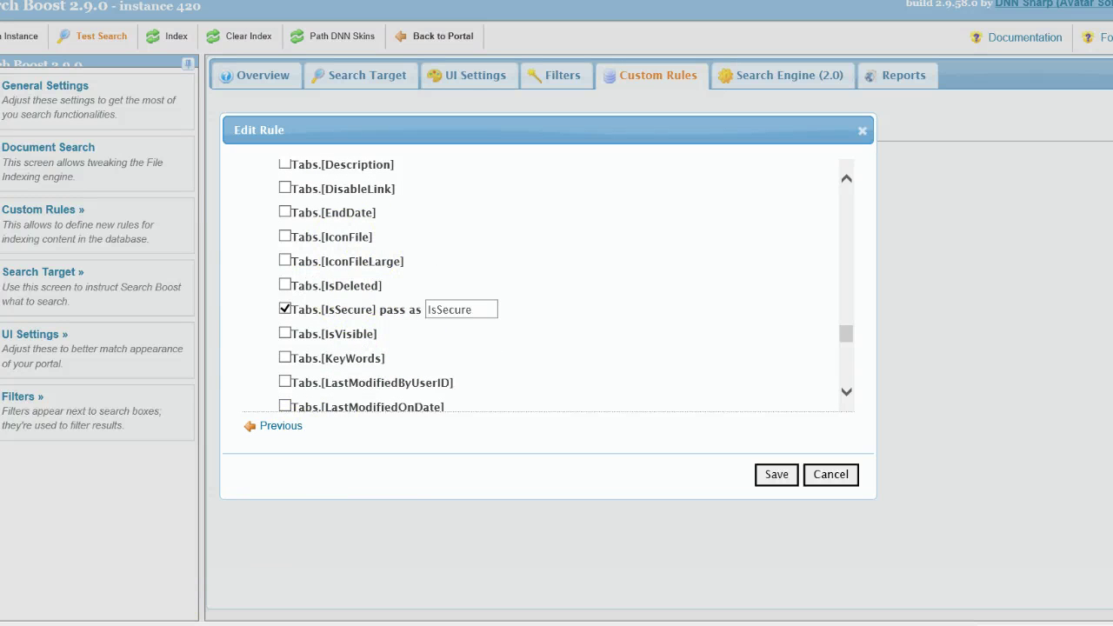
pyautogui.scroll(-3, 548, 287)
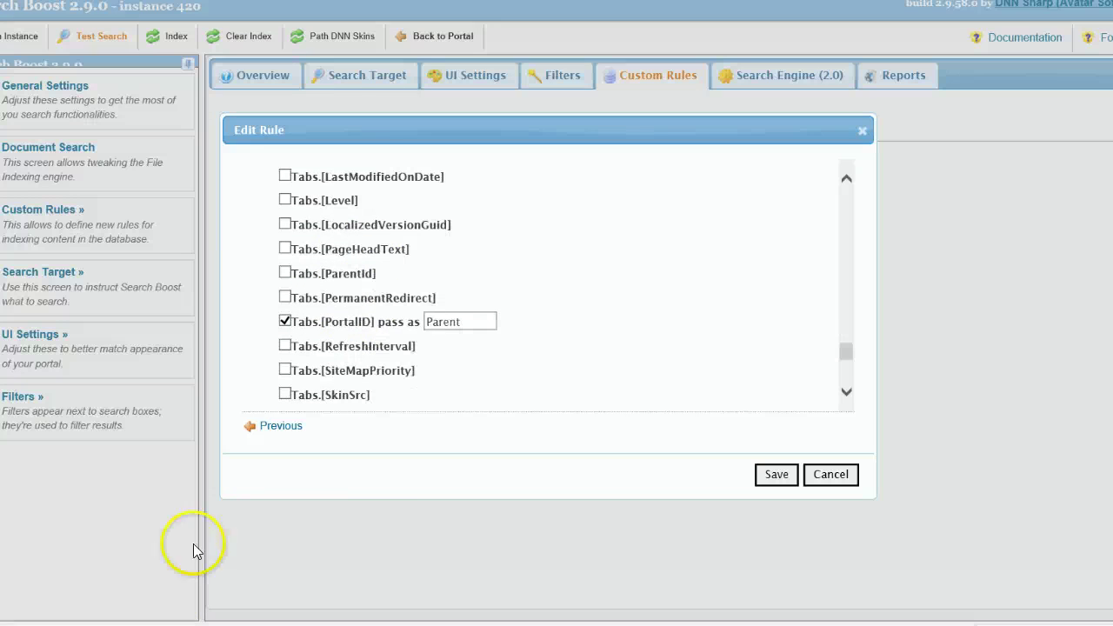
# - Try passing the Tabs.[Level] column as ContentType in the TEst rule, and cancel the rule edit
pyautogui.click(285, 199)
pyautogui.click(438, 203)
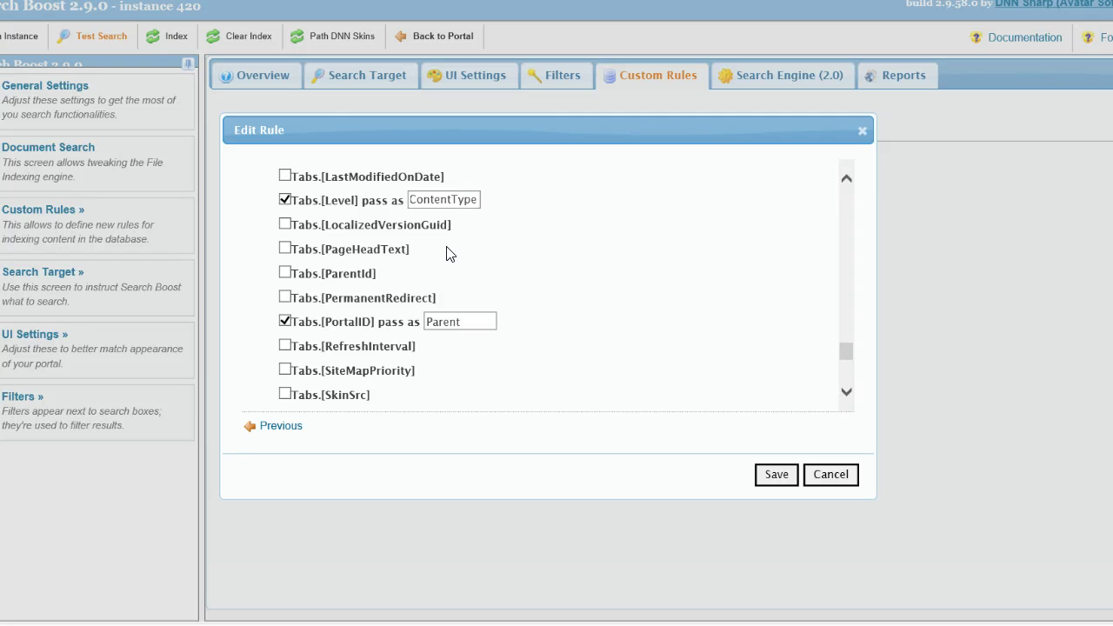
pyautogui.click(452, 198)
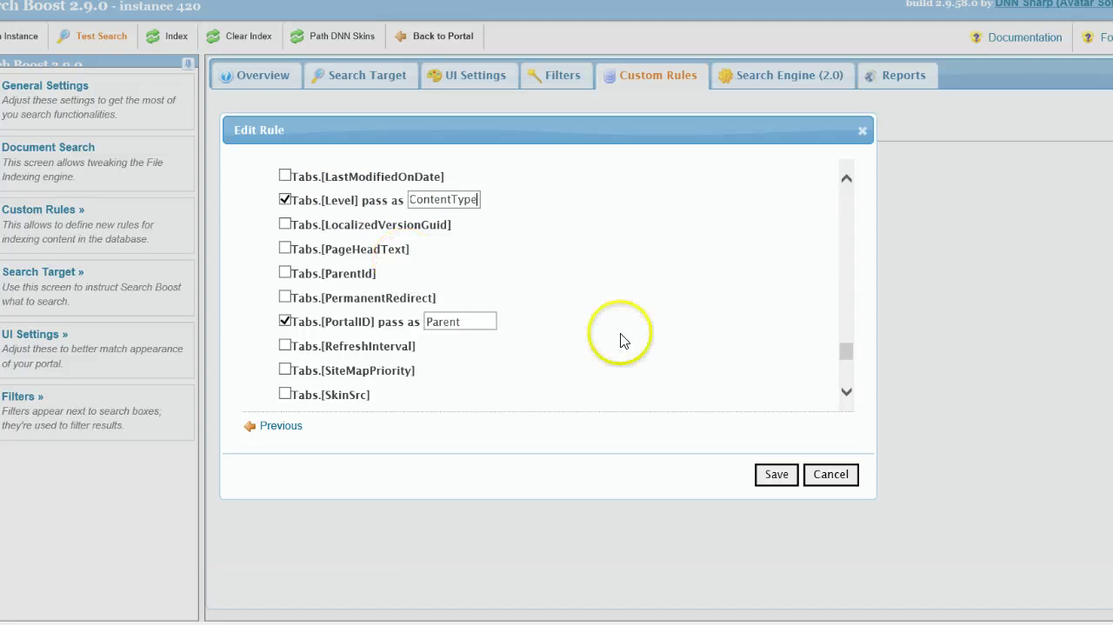
pyautogui.click(825, 480)
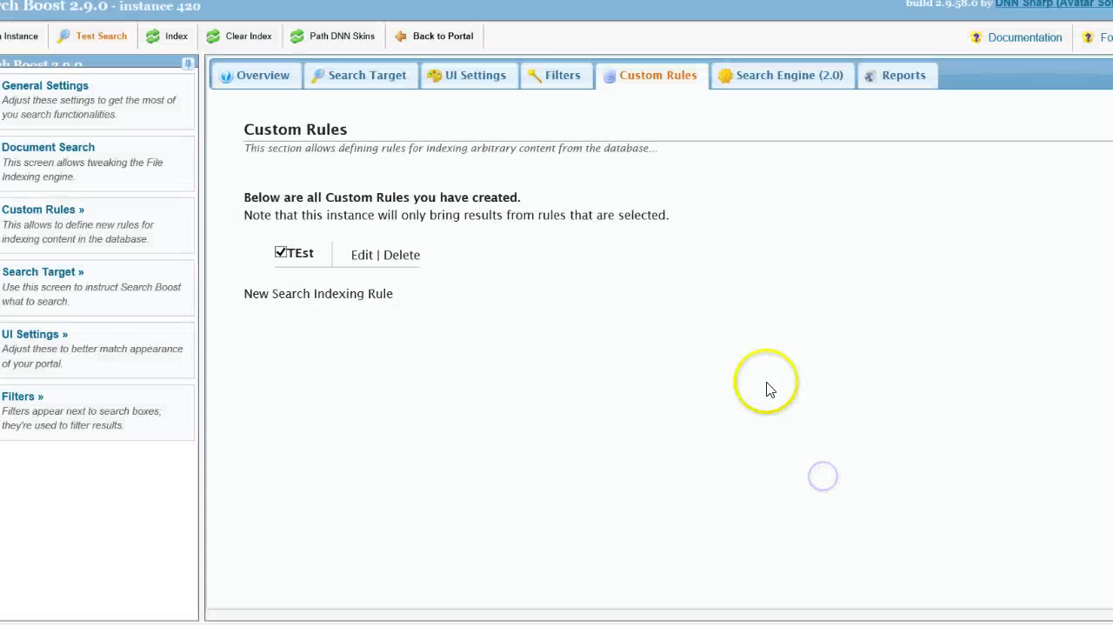
# - Review the document folders in the Search Target tree and open the Metadata page in the Search Boost Documentation
pyautogui.click(383, 82)
pyautogui.scroll(-3, 472, 409)
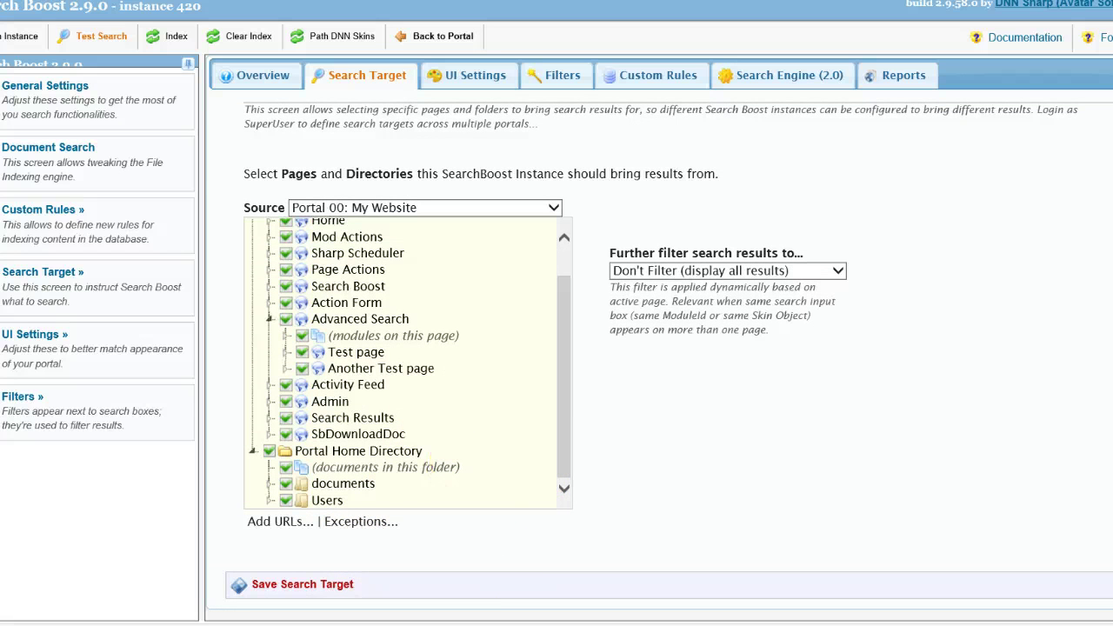
pyautogui.moveTo(604, 624)
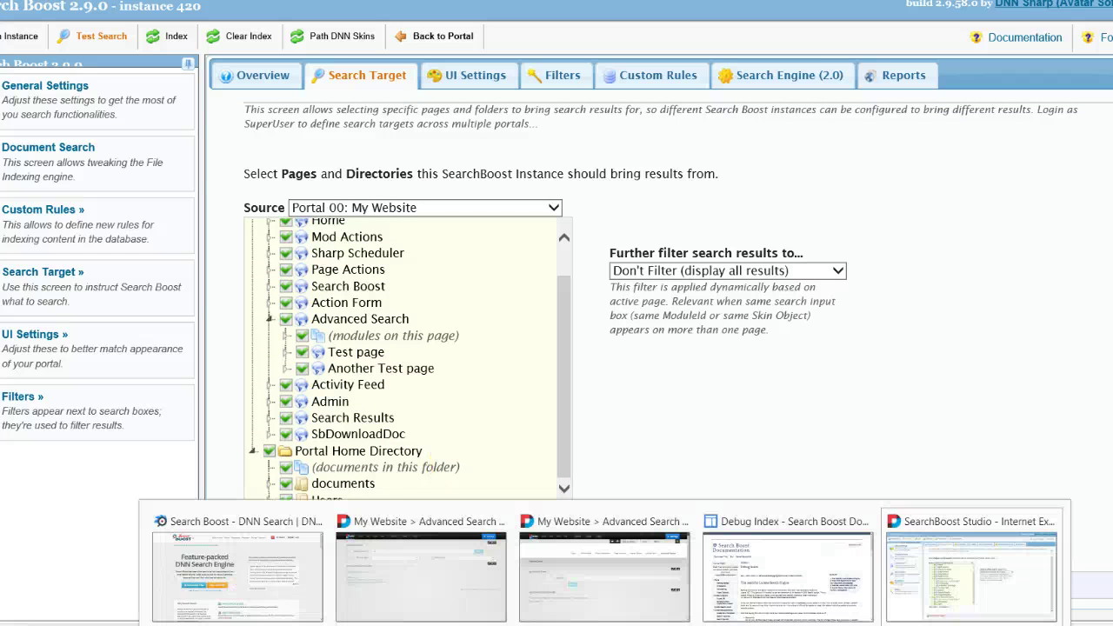
pyautogui.click(807, 589)
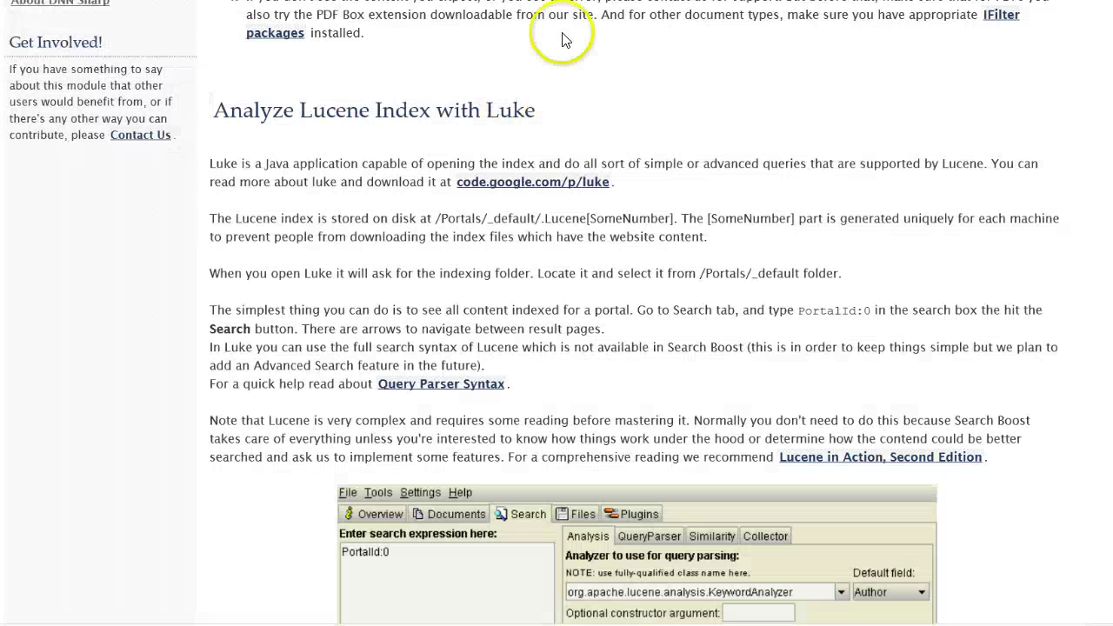
pyautogui.scroll(10, 191, 313)
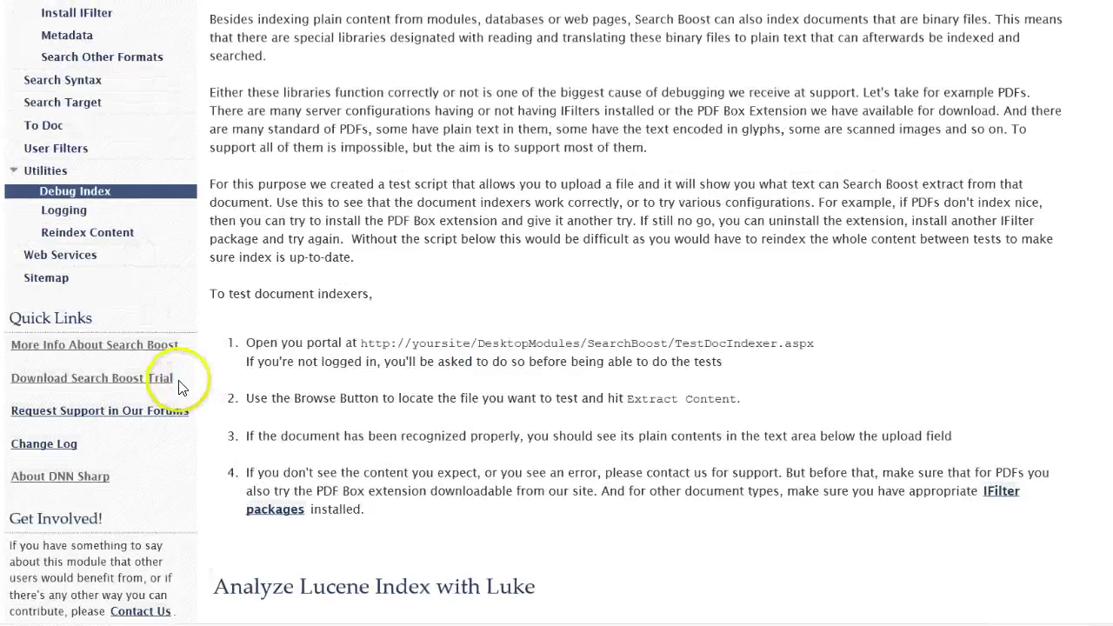
pyautogui.scroll(5, 52, 252)
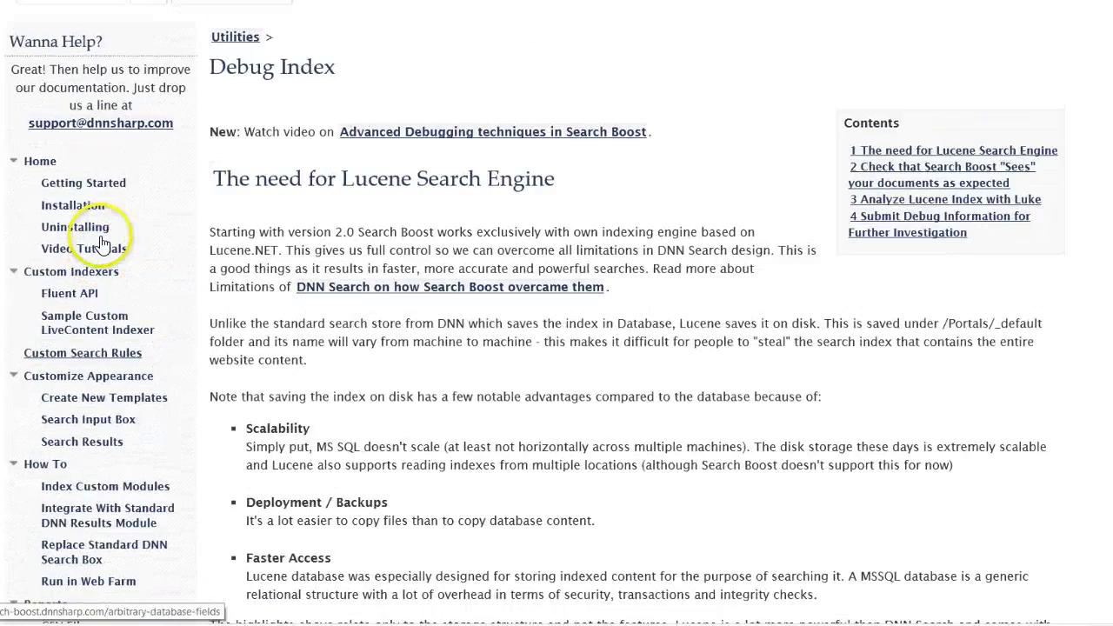
pyautogui.scroll(-3, 96, 387)
pyautogui.scroll(-1, 96, 387)
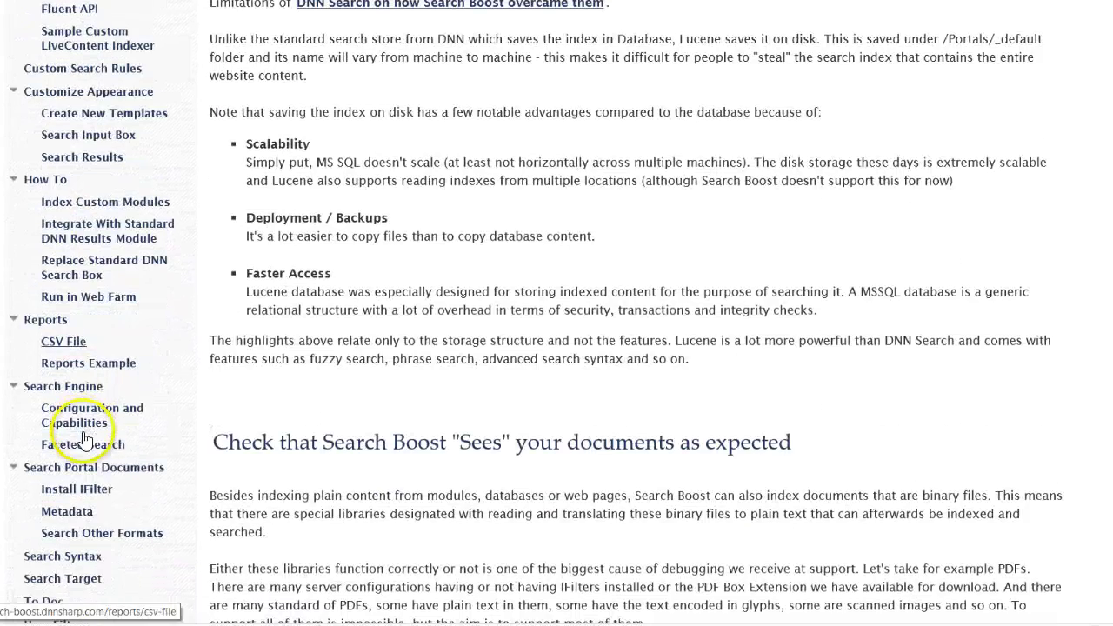
pyautogui.click(69, 512)
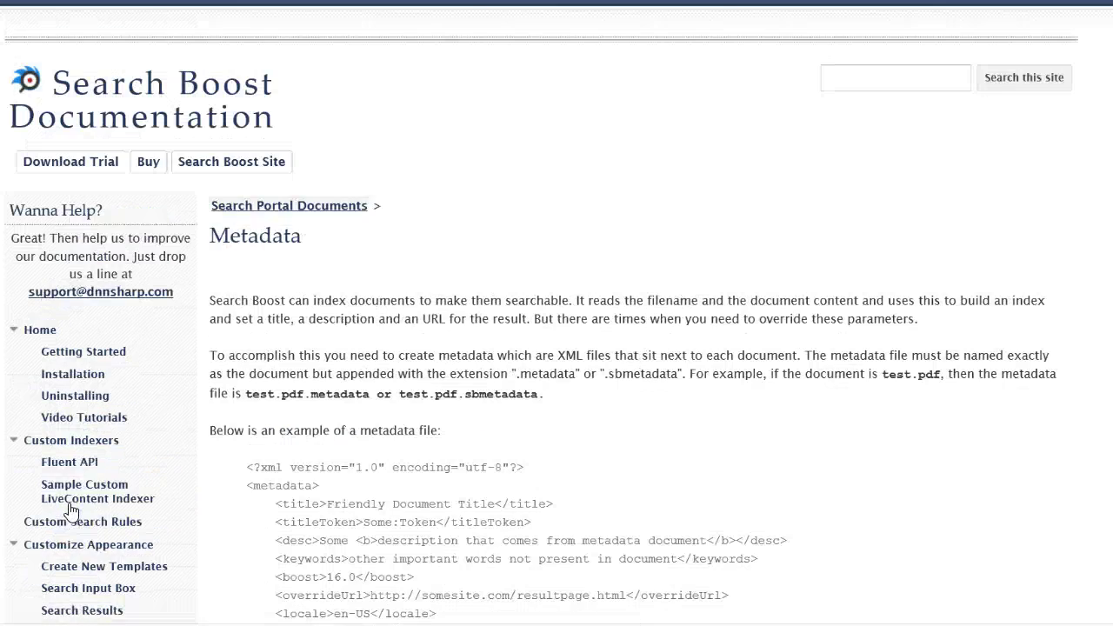
# - Read how metadata files are named and how the example's data section defines custom fields for documents
pyautogui.scroll(-3, 400, 452)
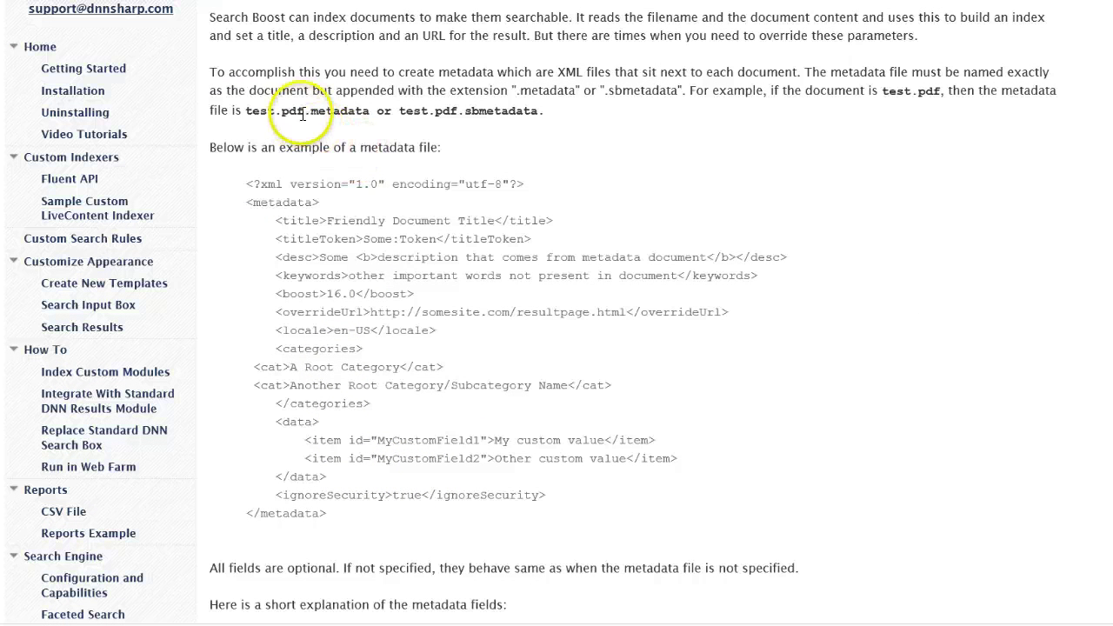
pyautogui.moveTo(251, 98); pyautogui.dragTo(246, 109)
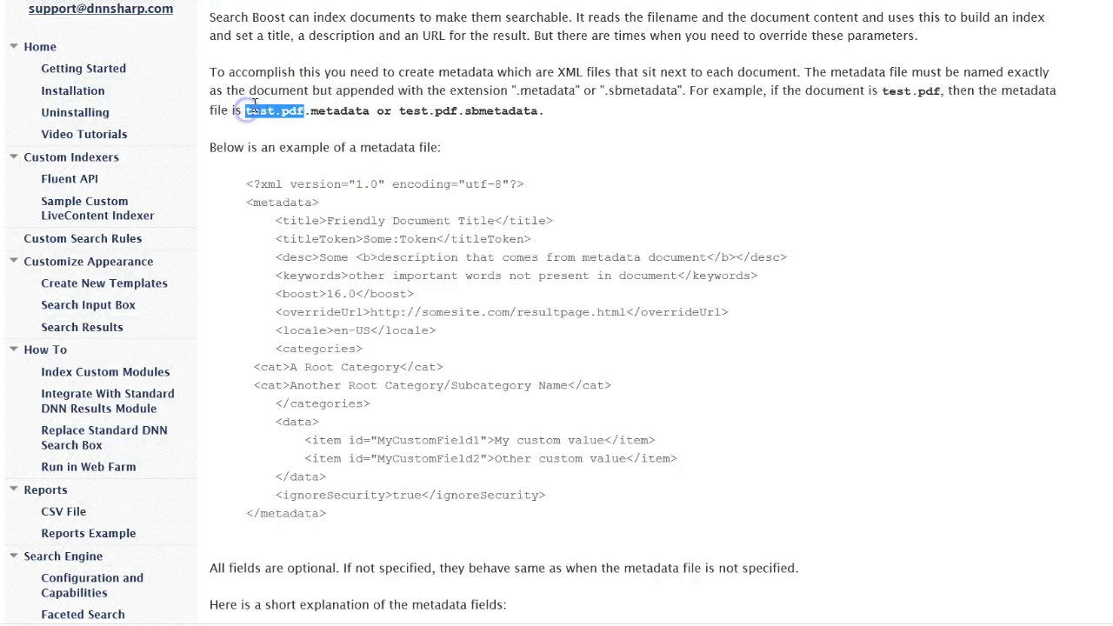
pyautogui.click(306, 116)
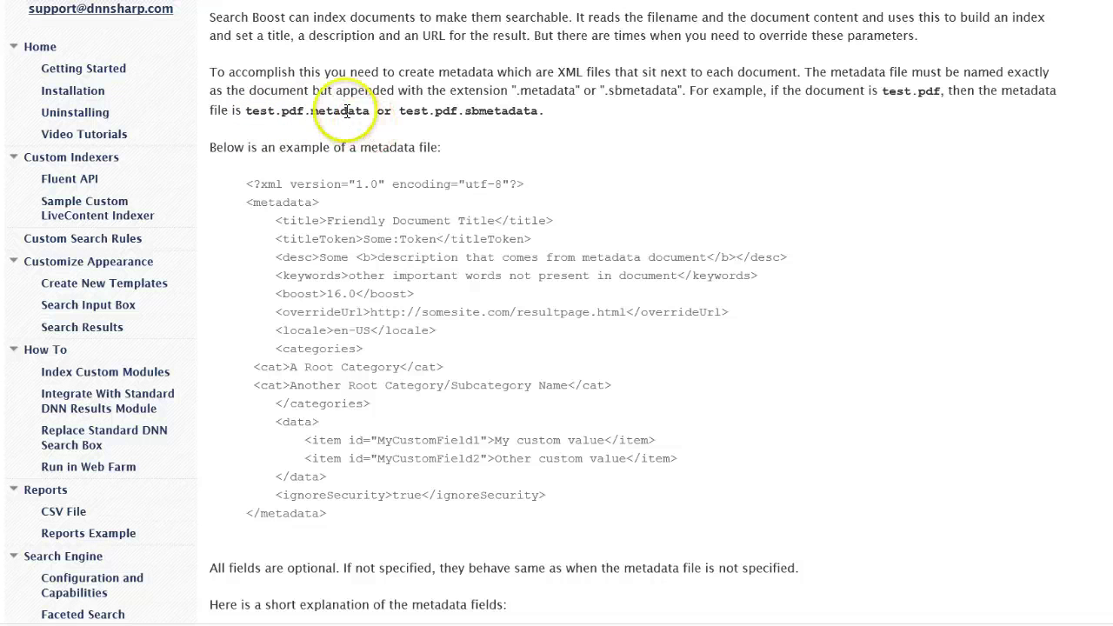
pyautogui.doubleClick(343, 111)
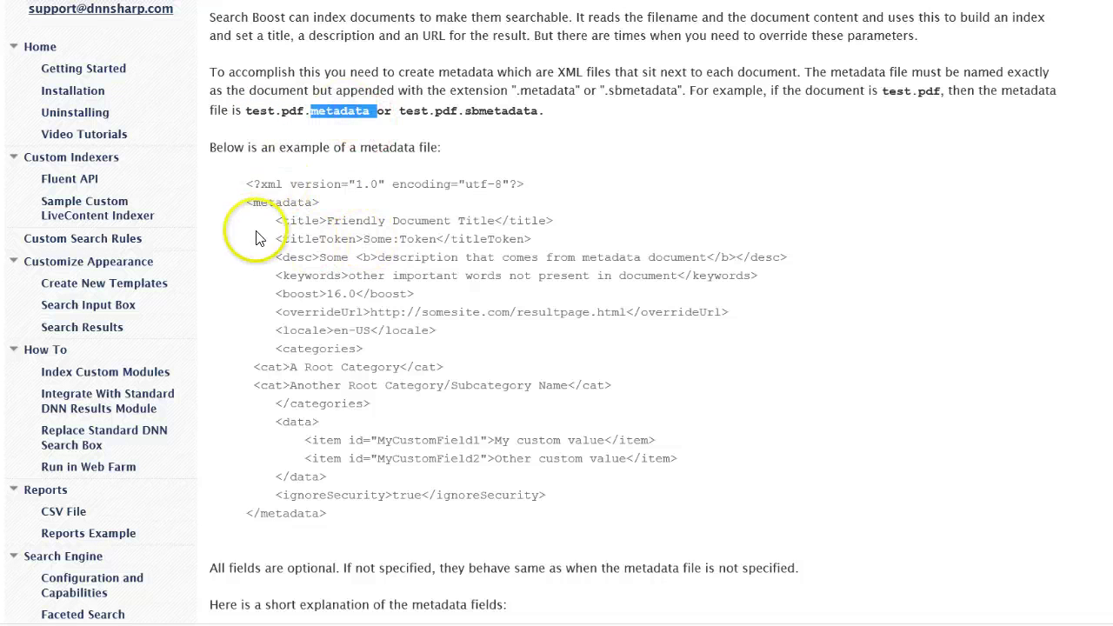
pyautogui.scroll(-2, 287, 295)
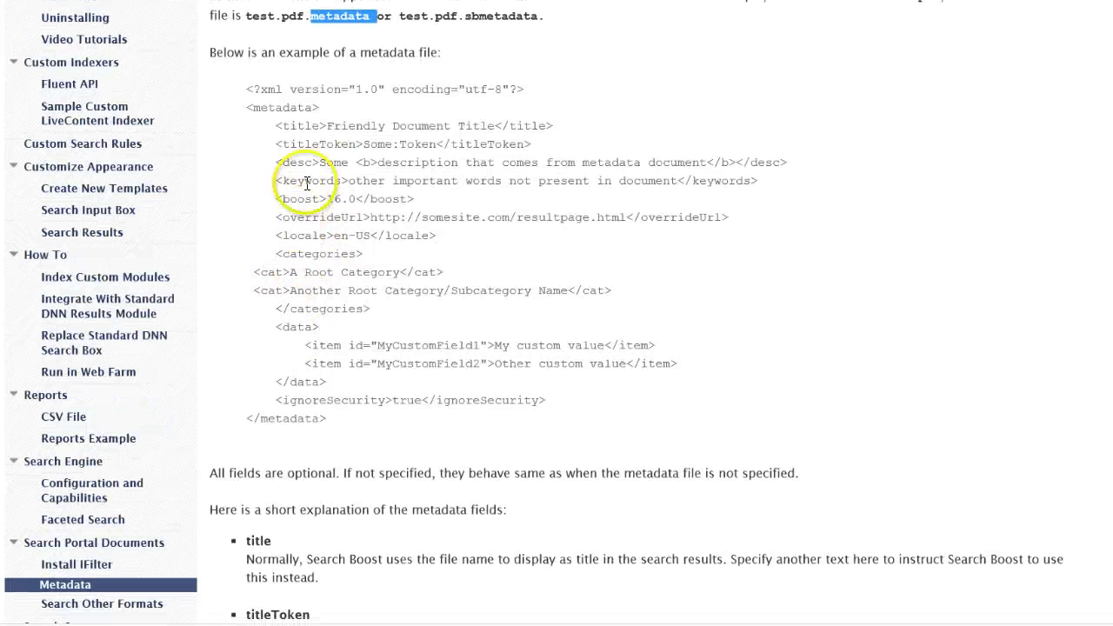
pyautogui.moveTo(276, 327); pyautogui.dragTo(342, 381)
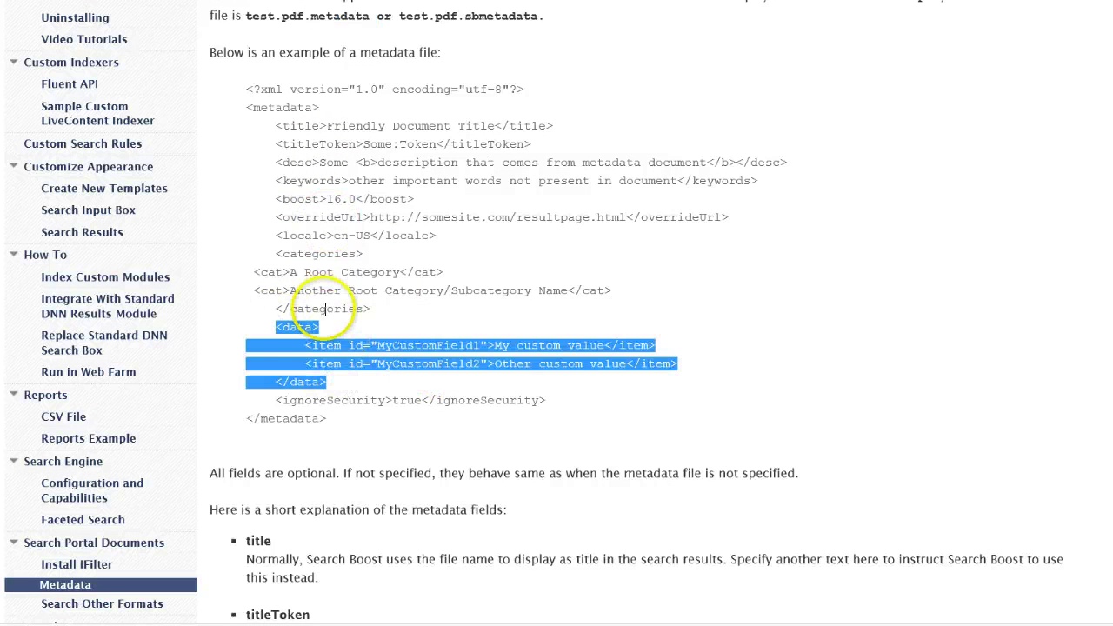
pyautogui.click(400, 393)
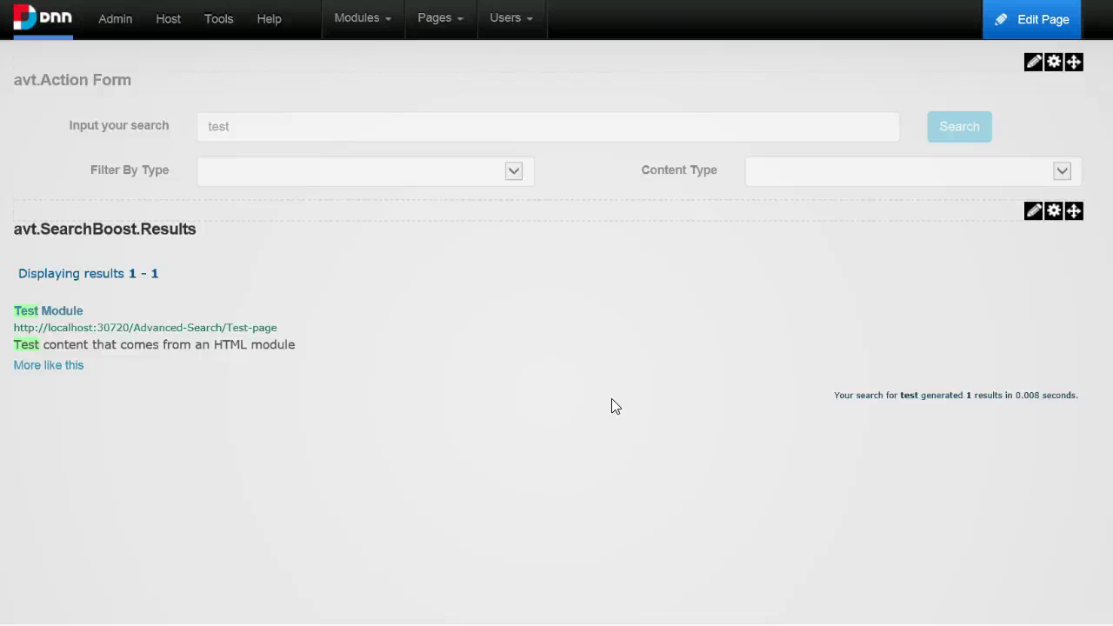
pyautogui.scroll(2, 611, 399)
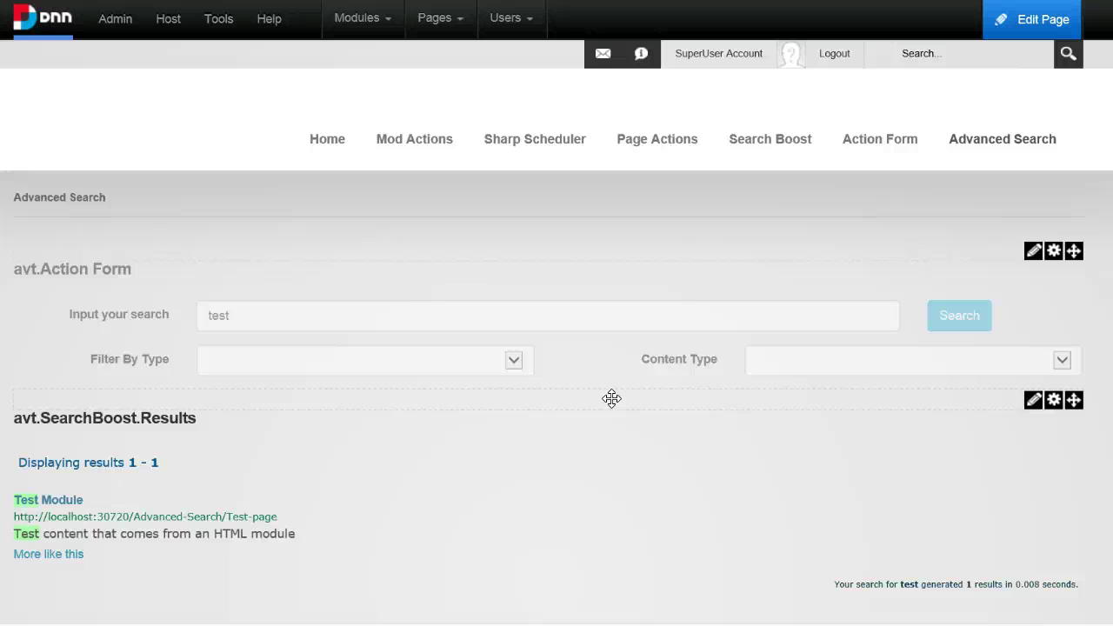
pyautogui.click(300, 517)
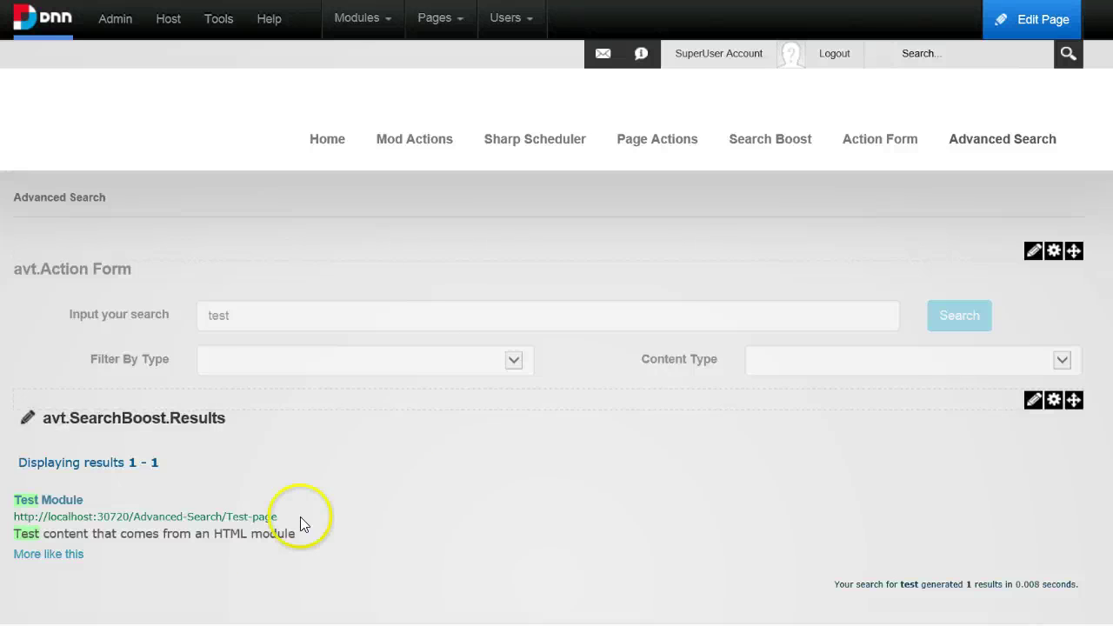